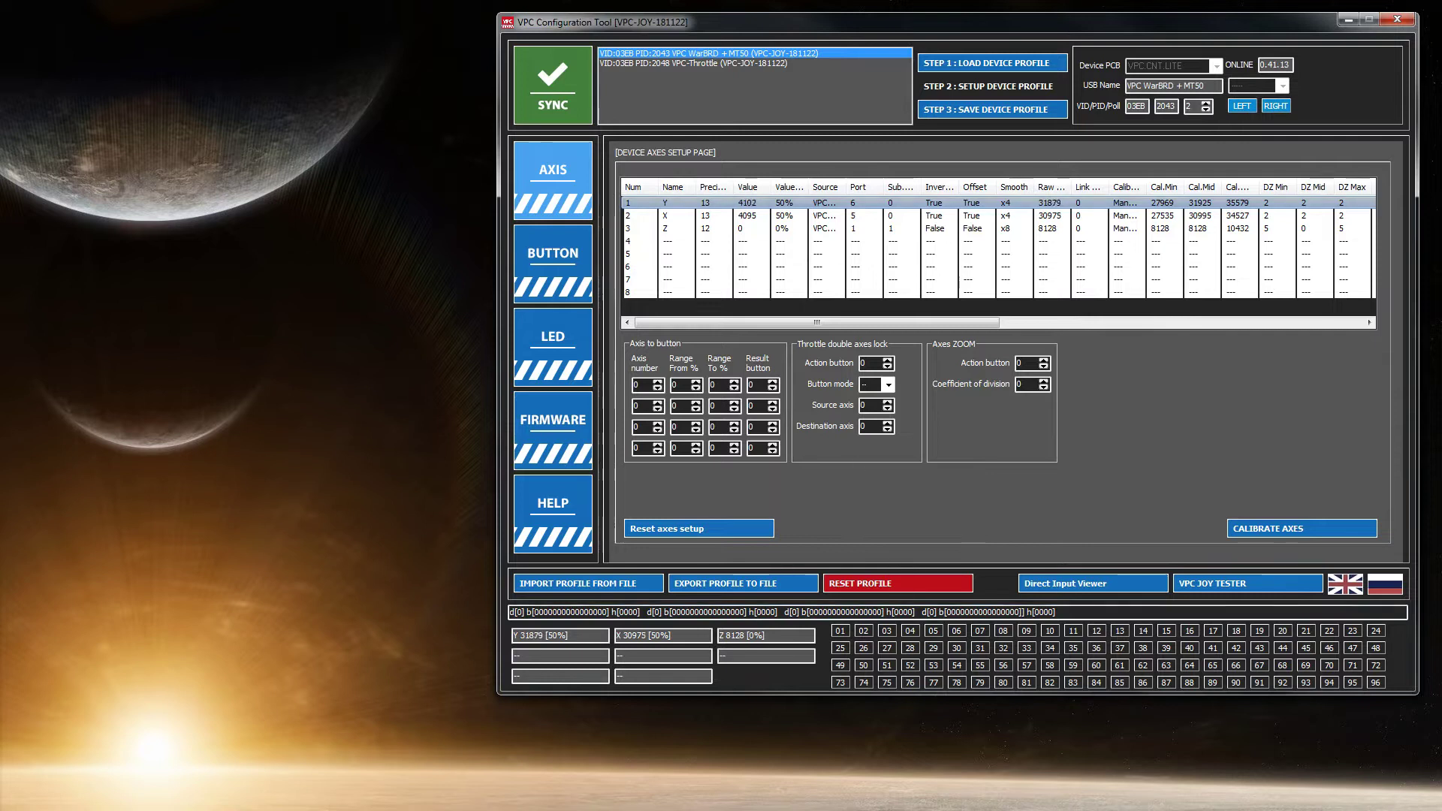
Bring up the virpil.txt notes and highlight the 'virpil device' and 'virpil configuration tool' lines
key("alt+Tab")
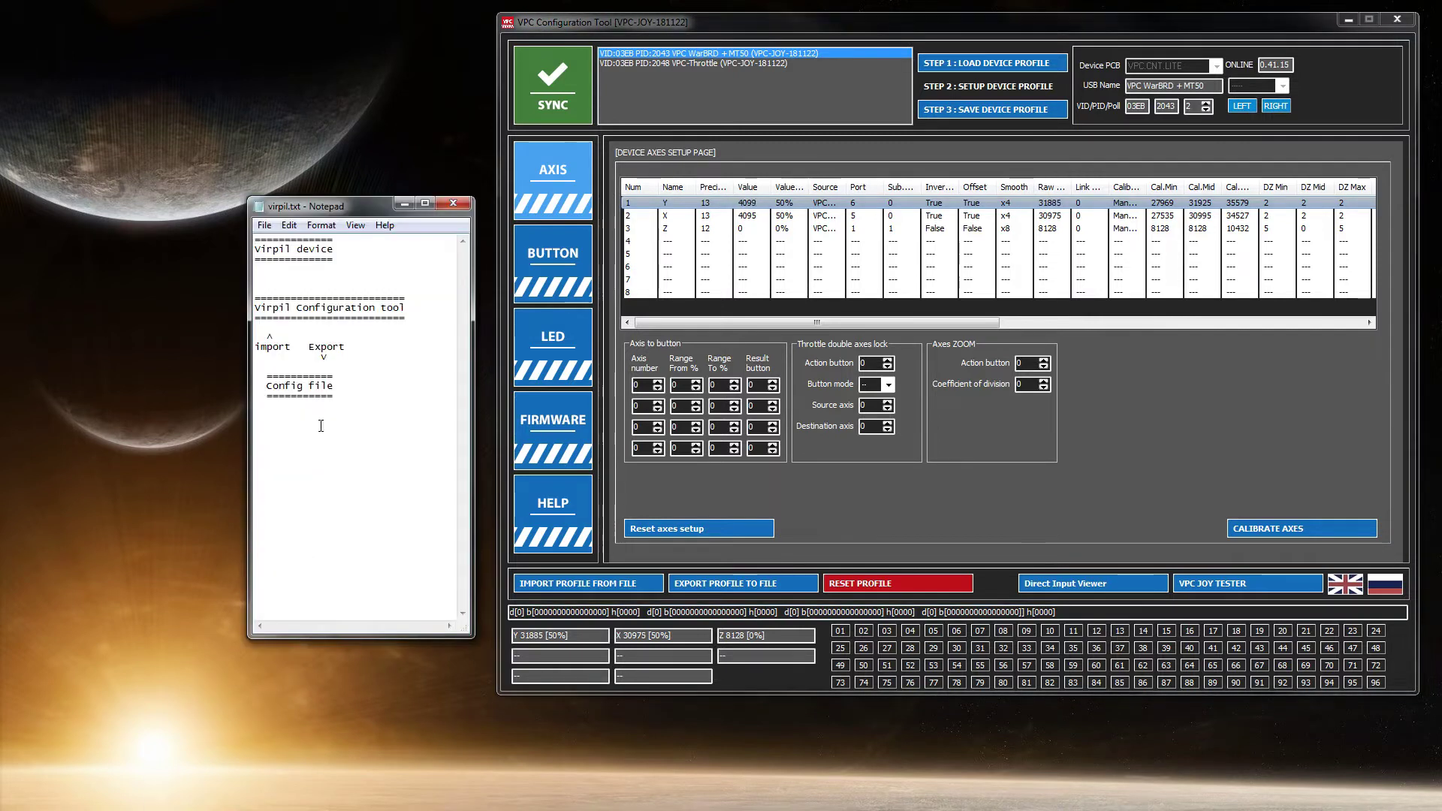
left_click_drag(335, 248, 254, 250)
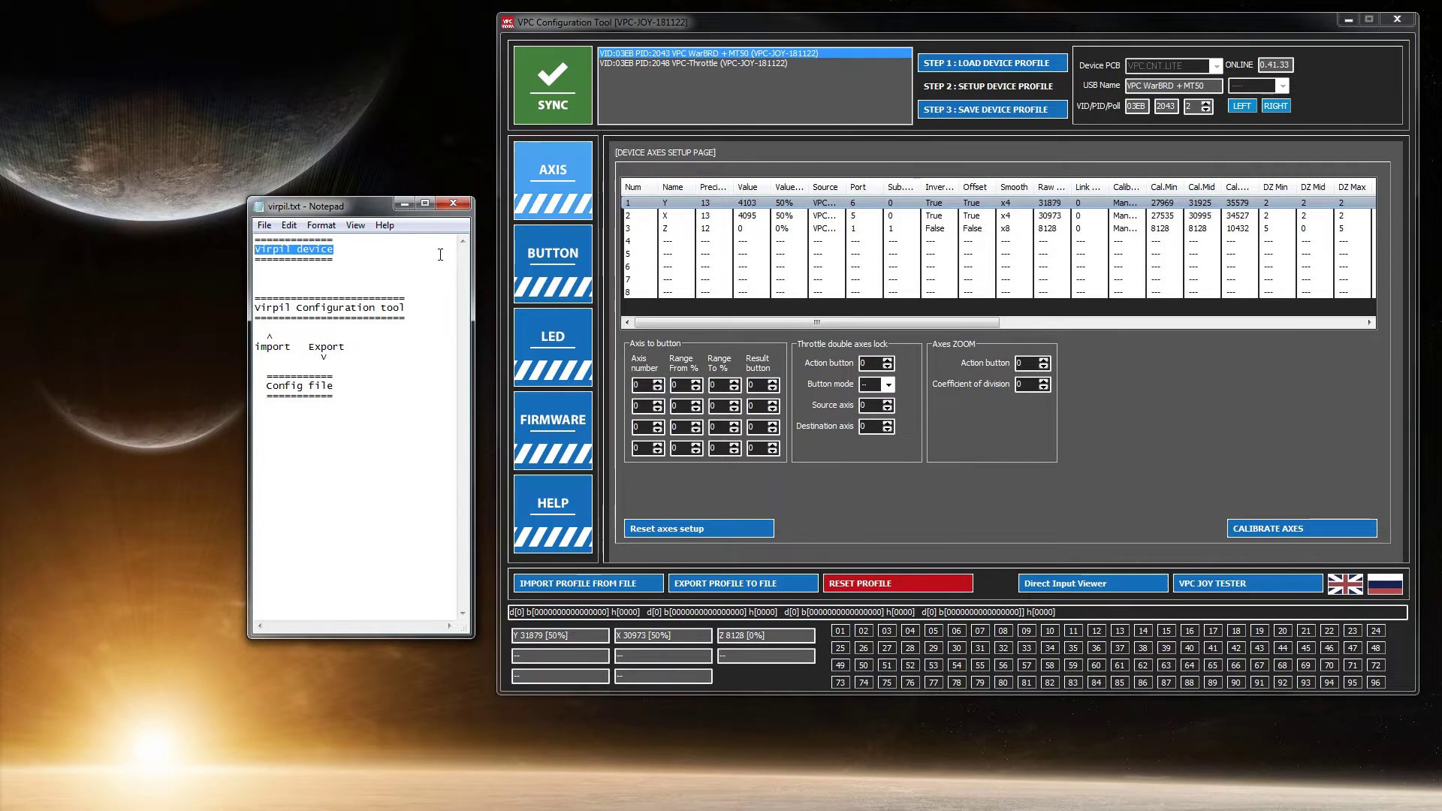
left_click_drag(336, 249, 255, 249)
left_click_drag(411, 307, 264, 307)
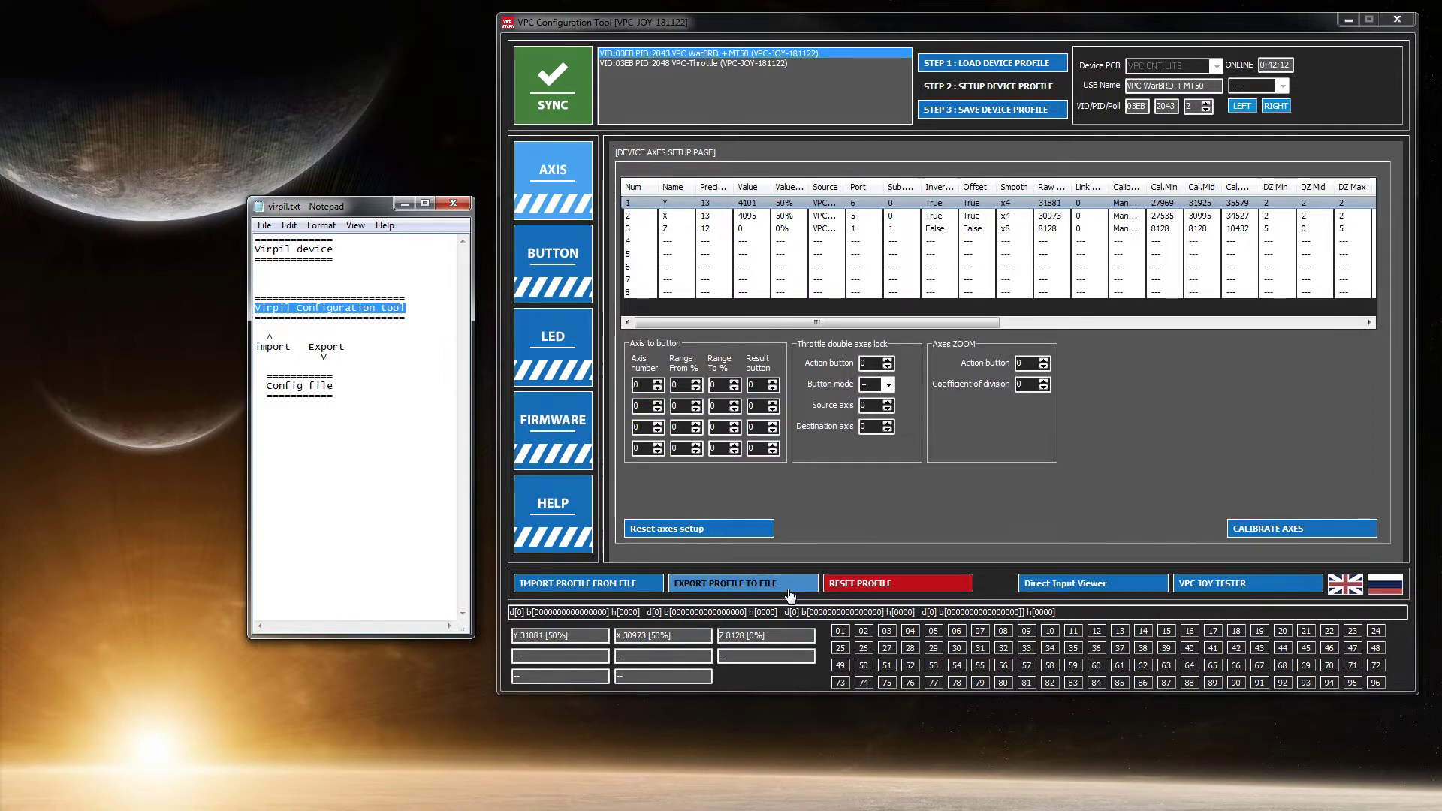
Export the warbrd_MT50 profile file into a newly created 'backup' folder inside vpc
left_click(765, 584)
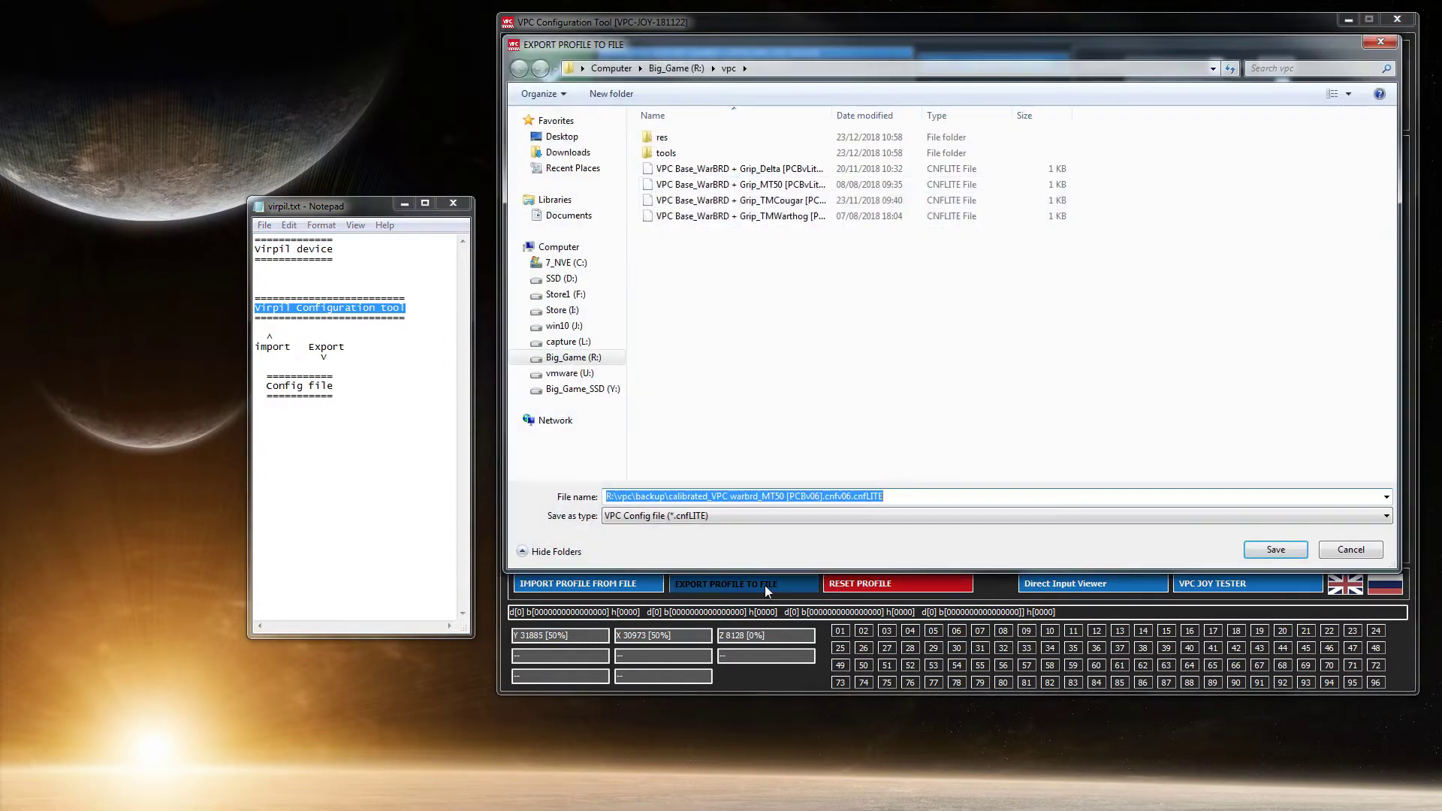
left_click(736, 308)
right_click(707, 275)
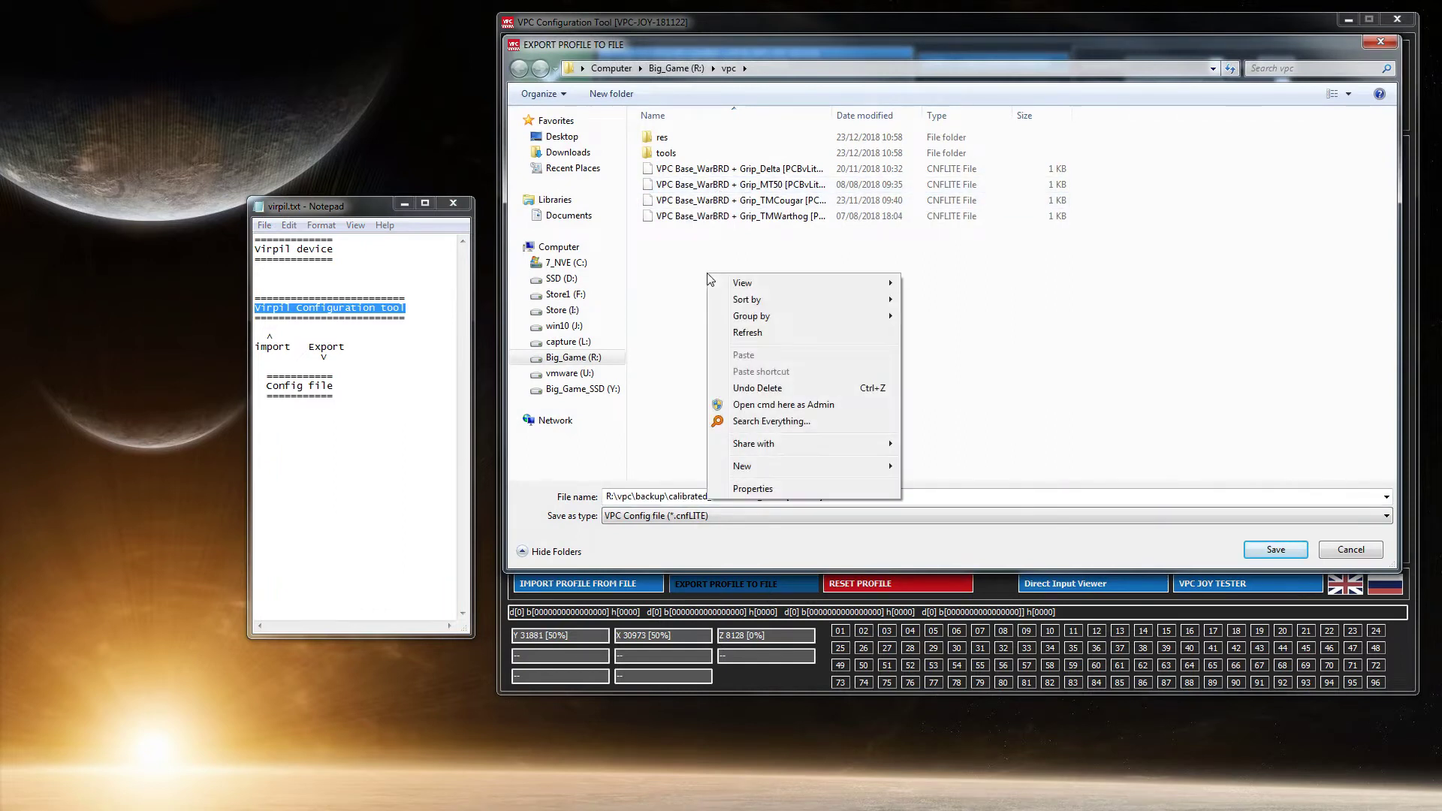
mouse_move(810, 467)
left_click(936, 467)
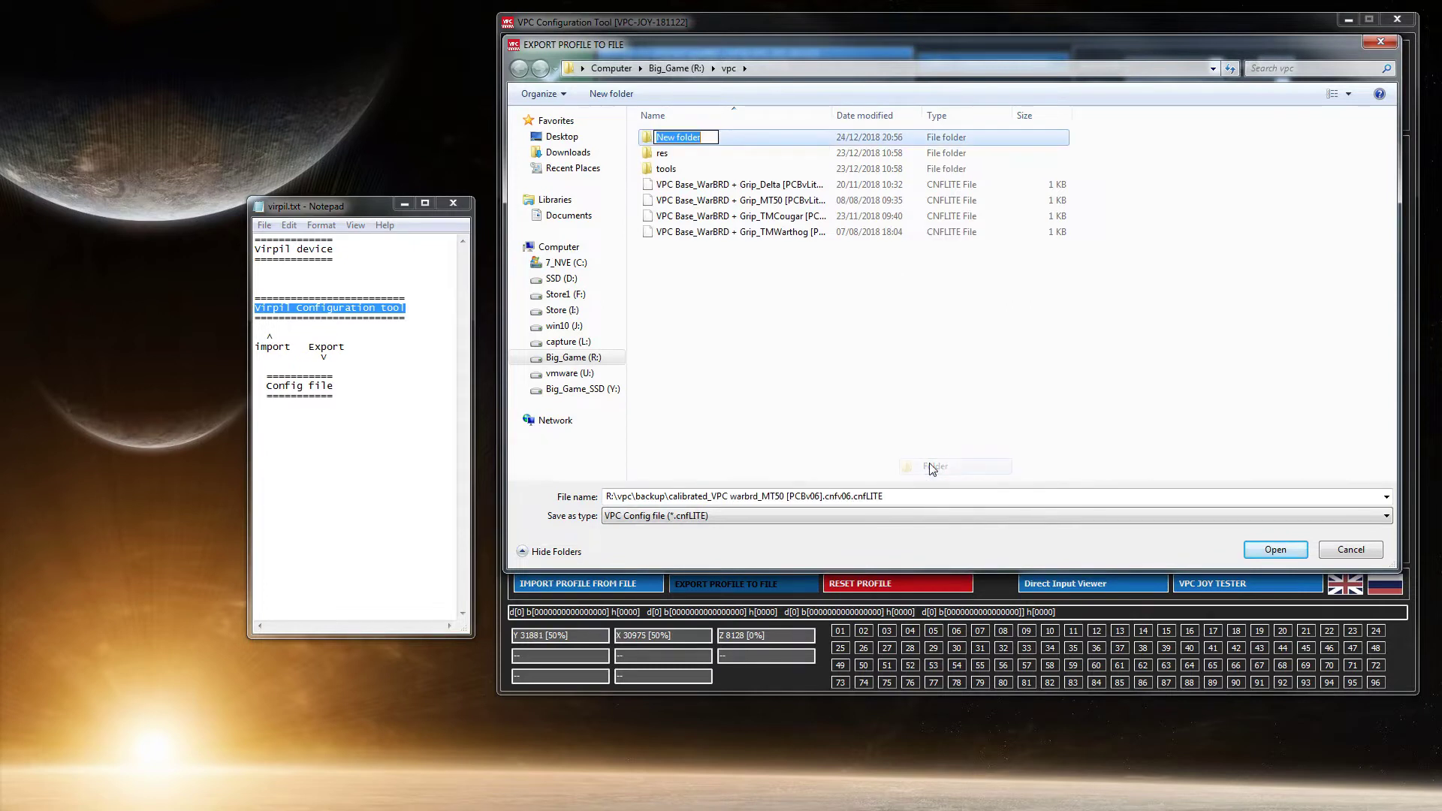
type("backup")
key("Return")
key("Return")
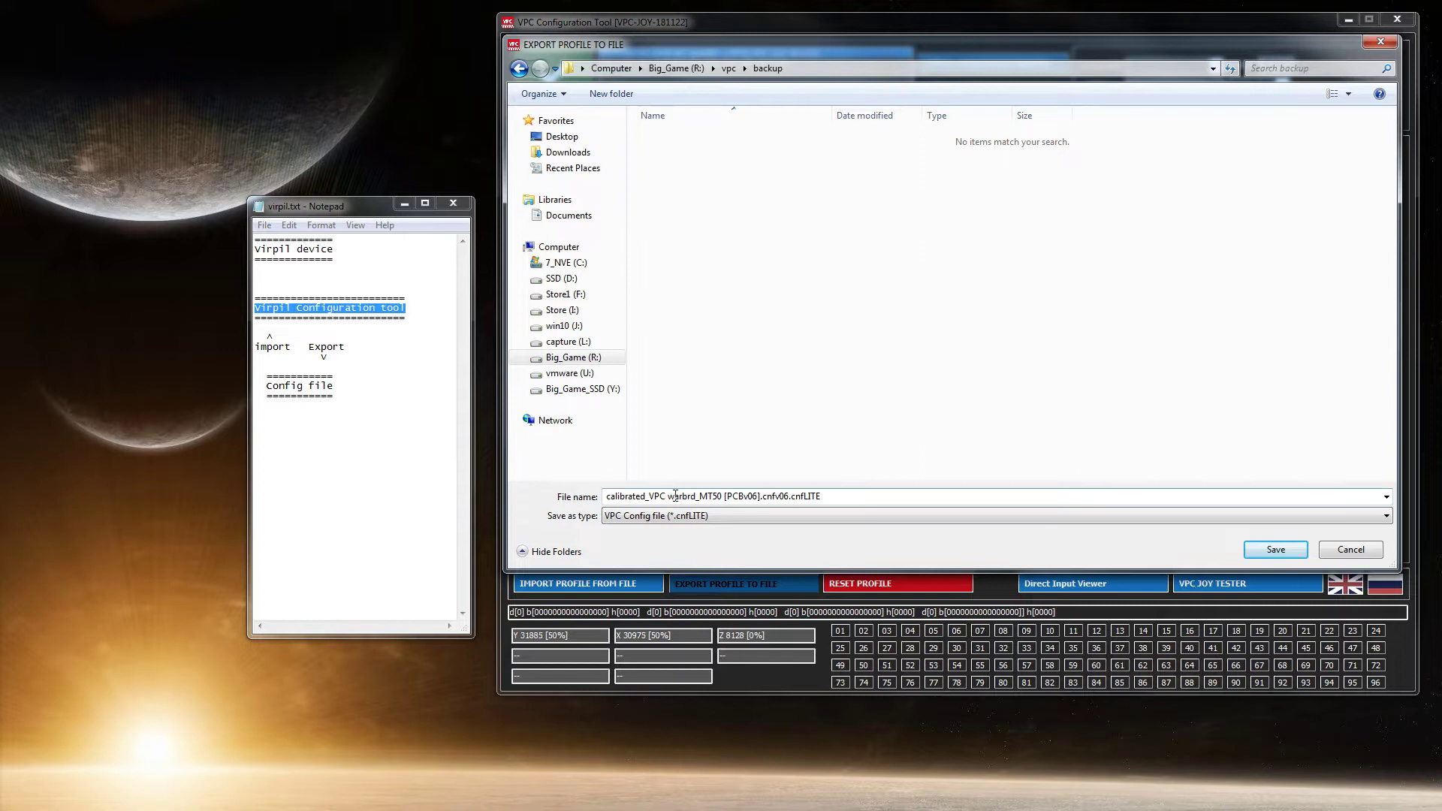
left_click(1276, 549)
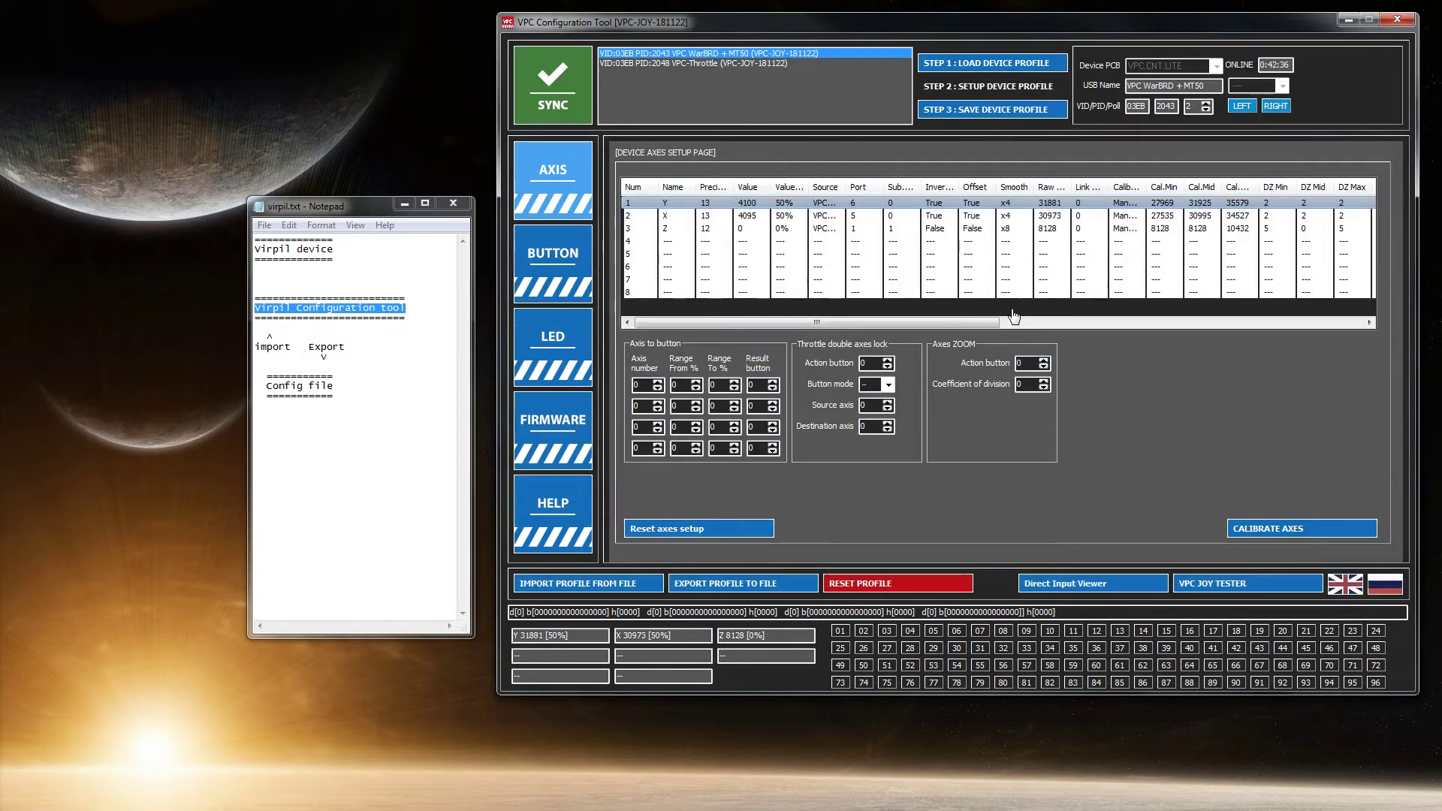
Export the VPC-Throttle profile to backup, replacing 'warbrd' with 'throttle' in the file name
left_click(775, 68)
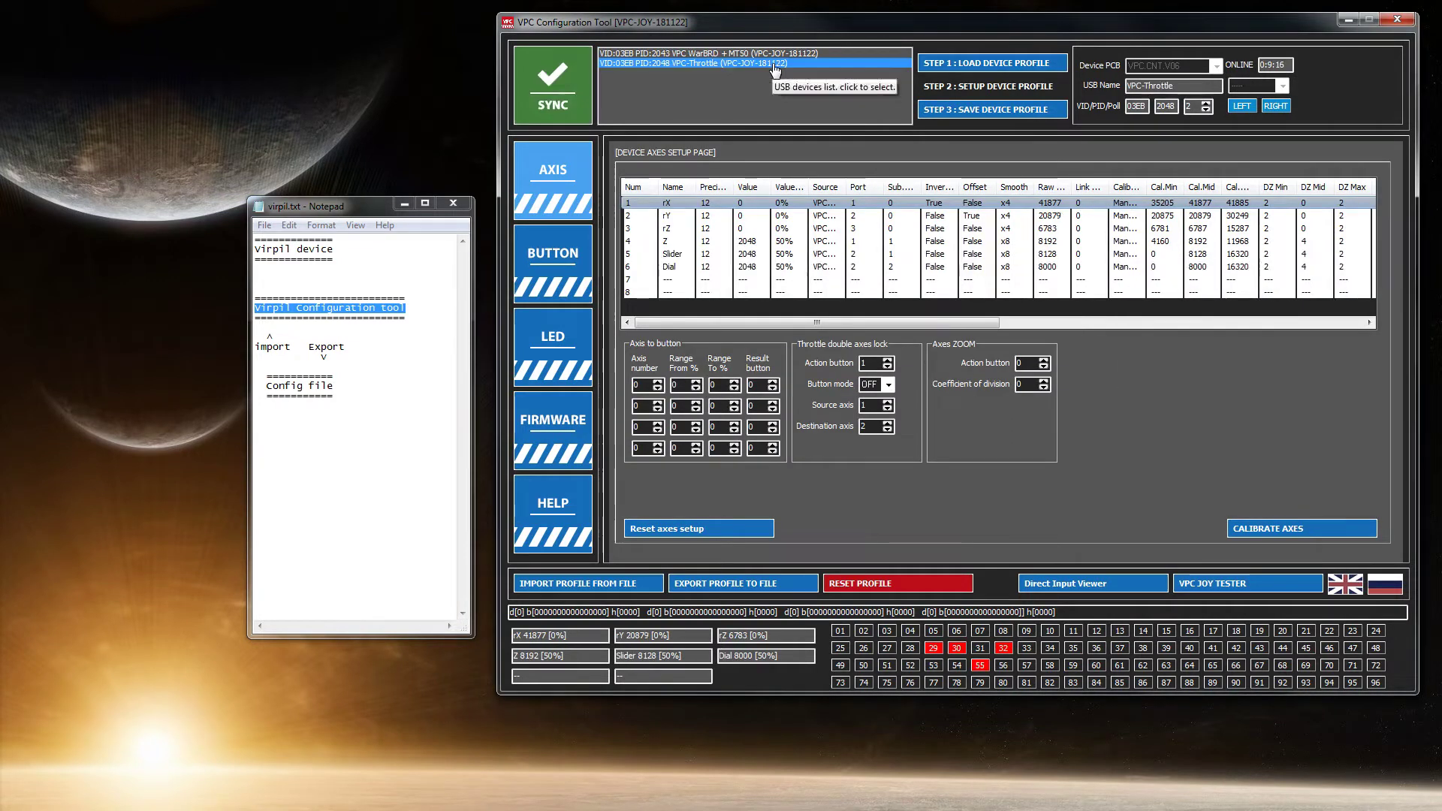
left_click(778, 583)
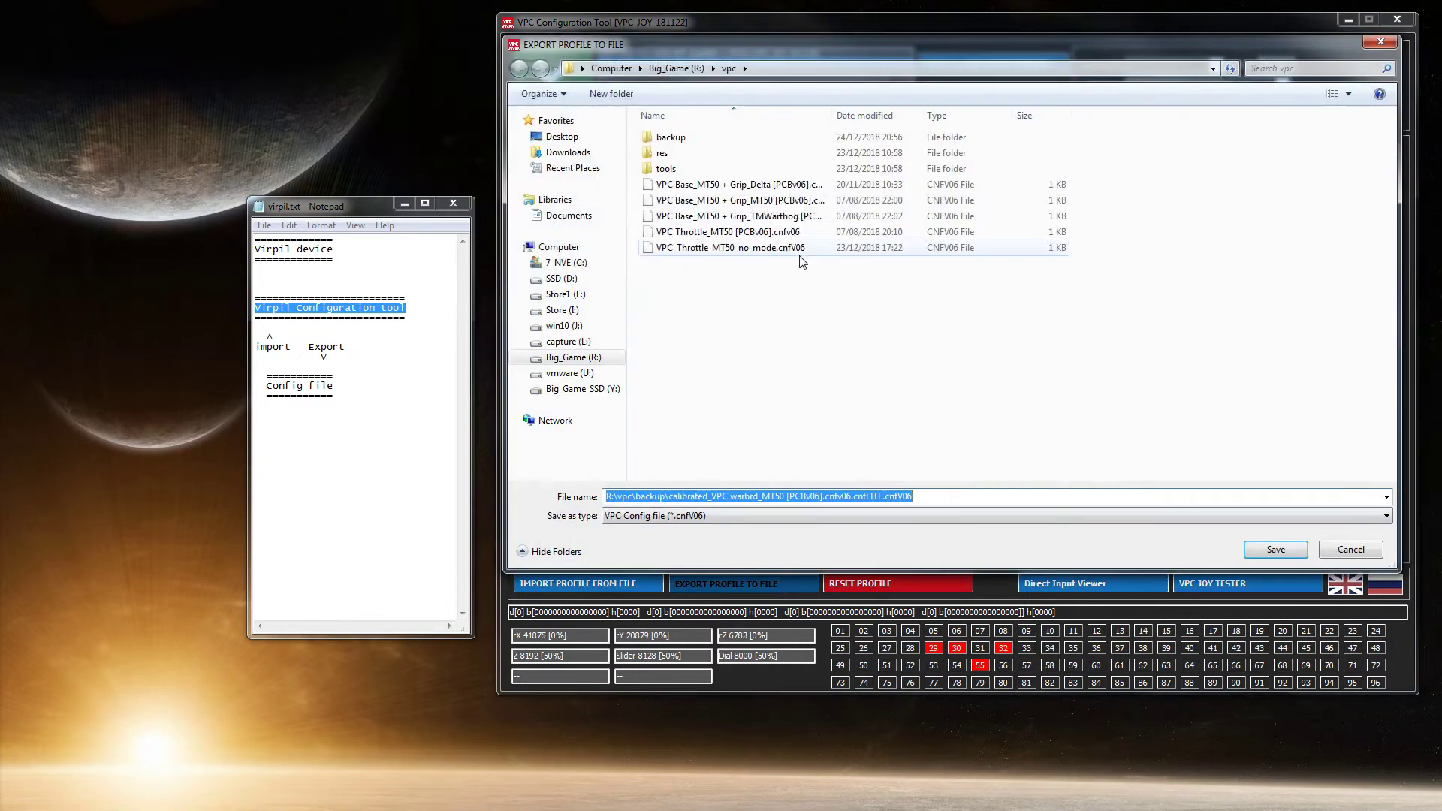
double_click(673, 137)
left_click(678, 497)
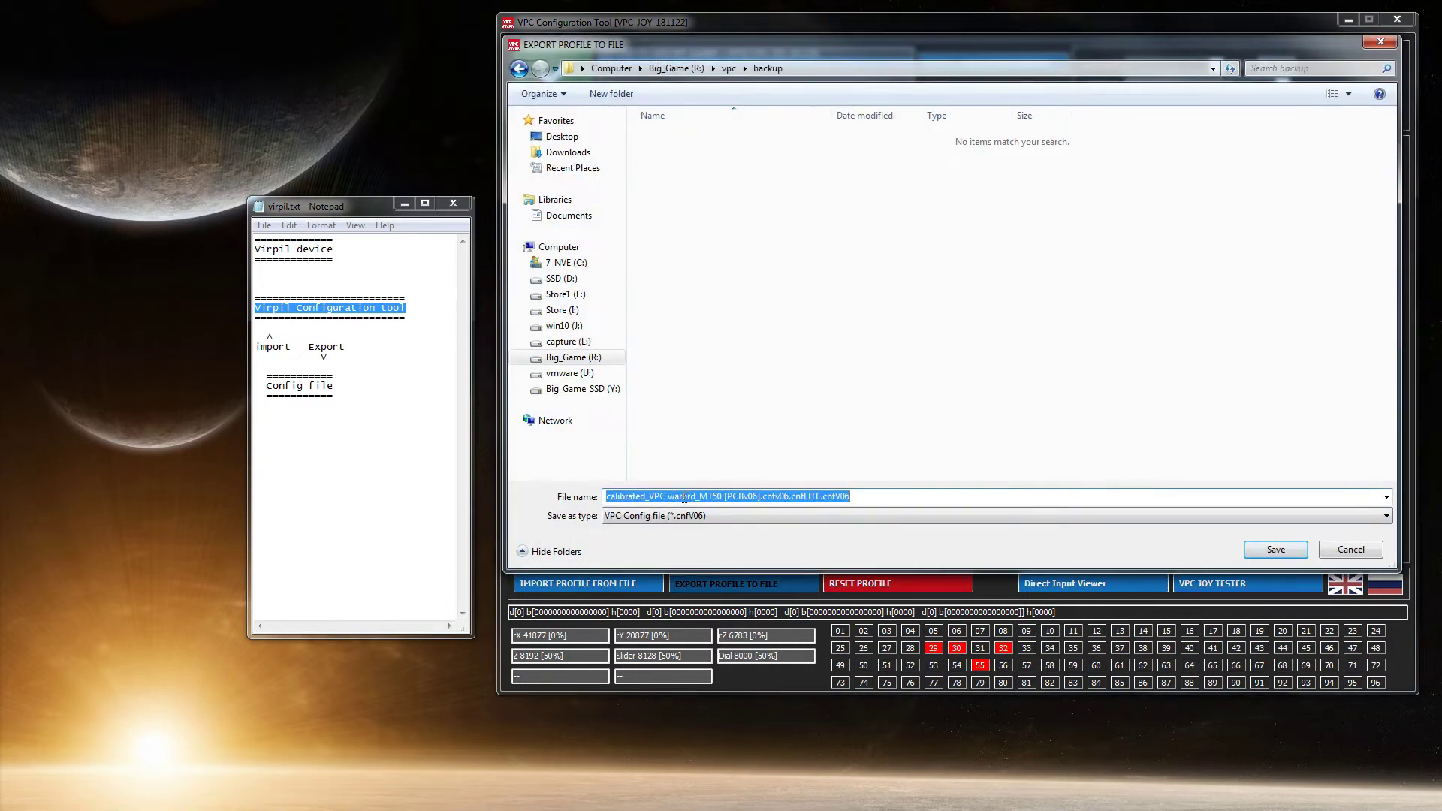
left_click(673, 498)
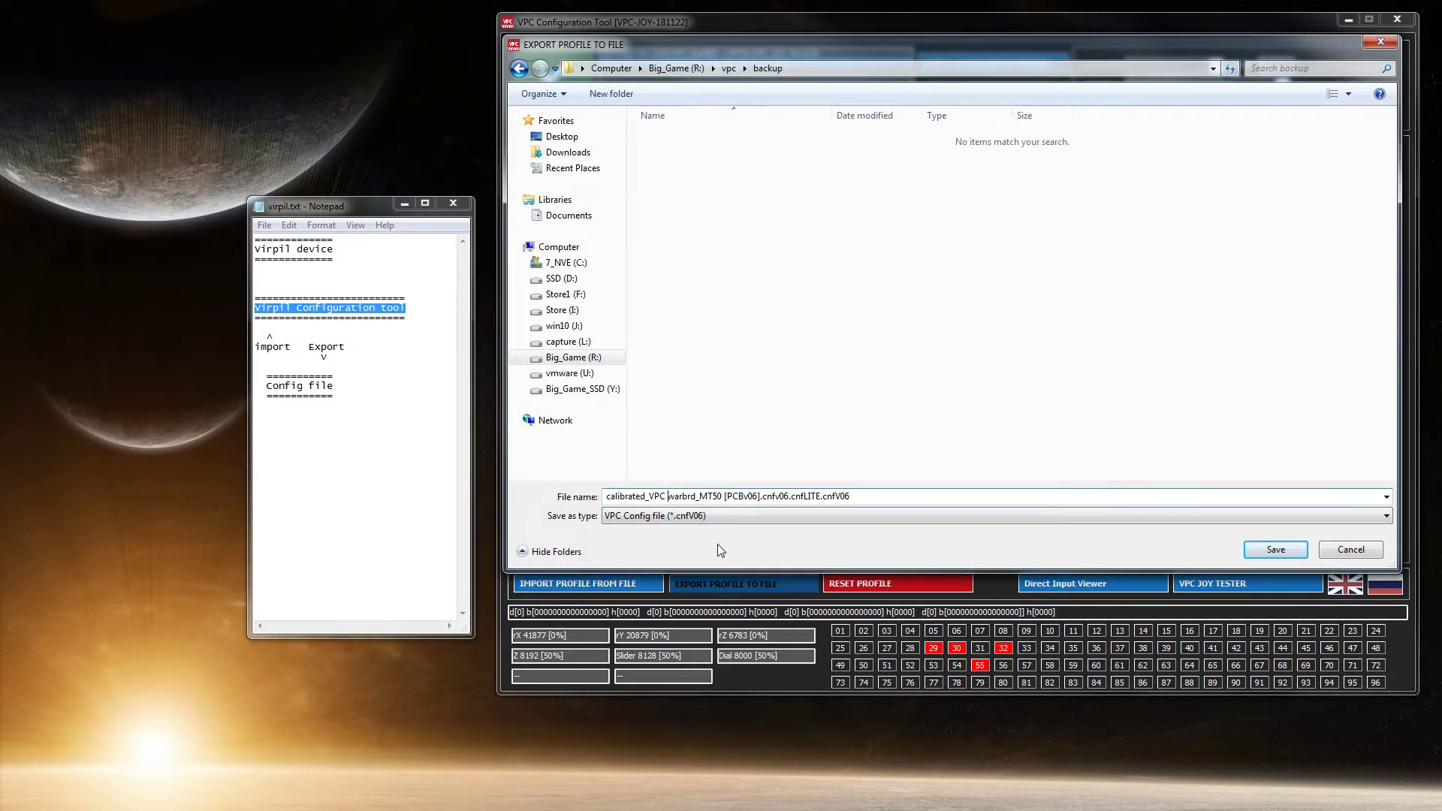
type("throttle")
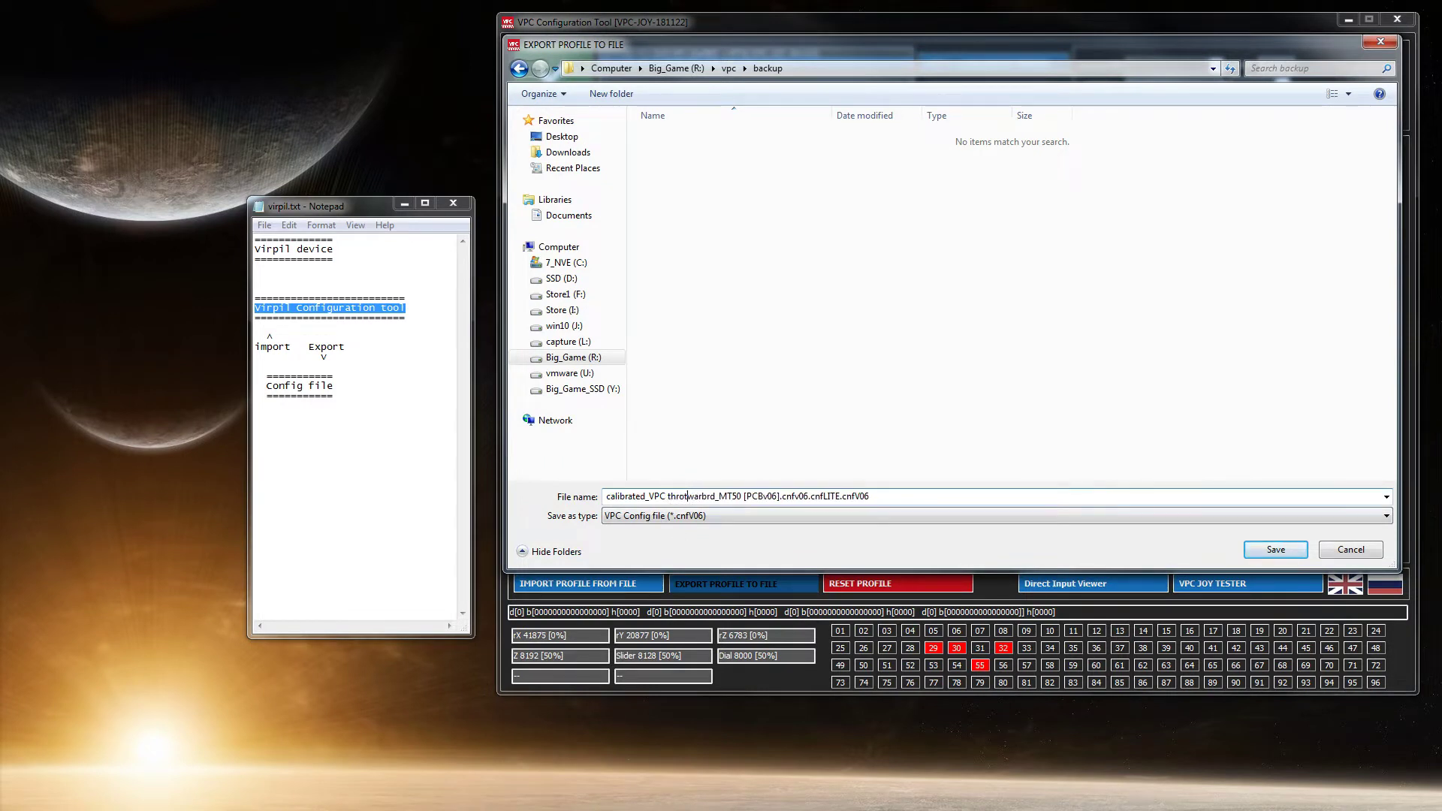
key("Delete")
key("Delete")
key("Delete")
key("Delete")
key("Delete")
key("Delete")
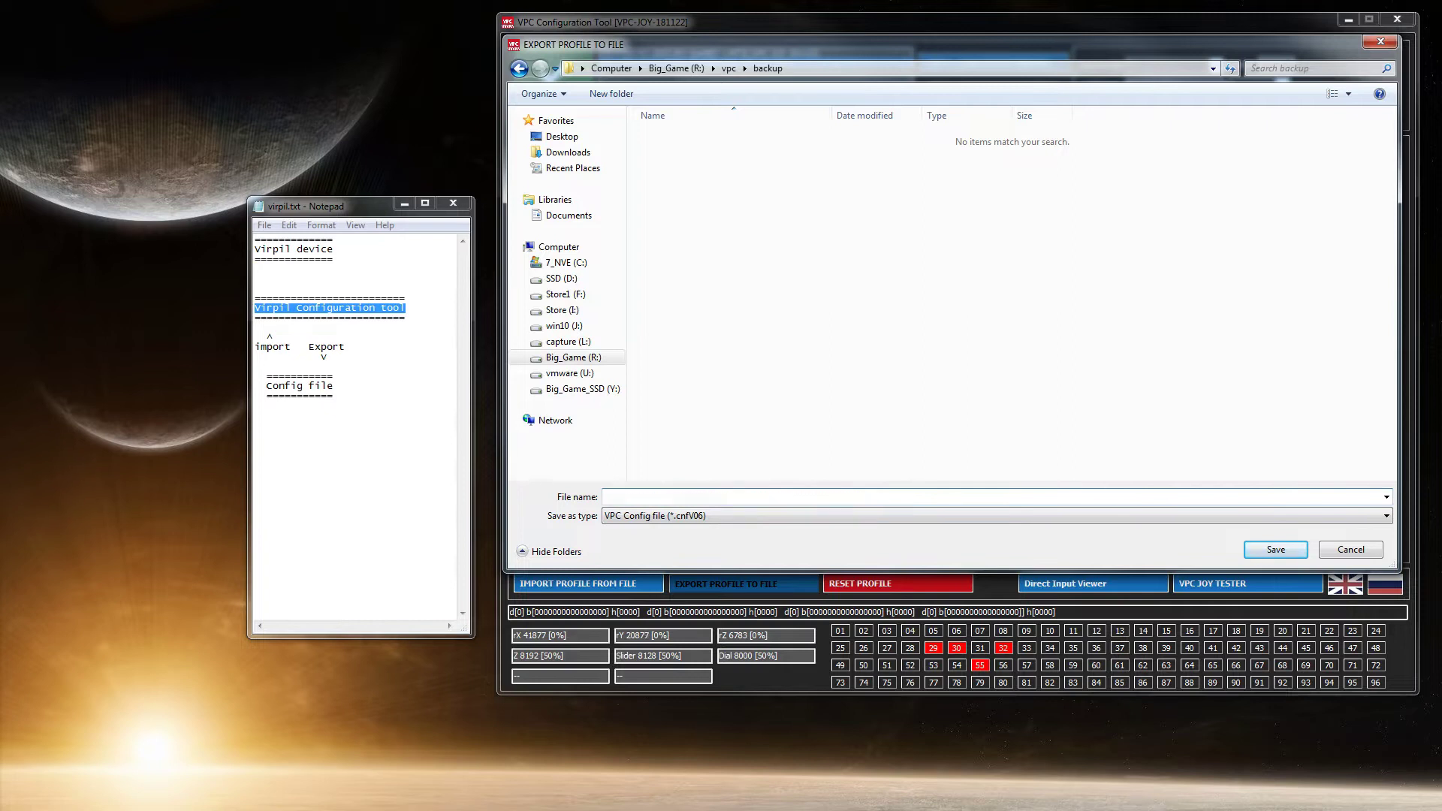
left_click(1268, 545)
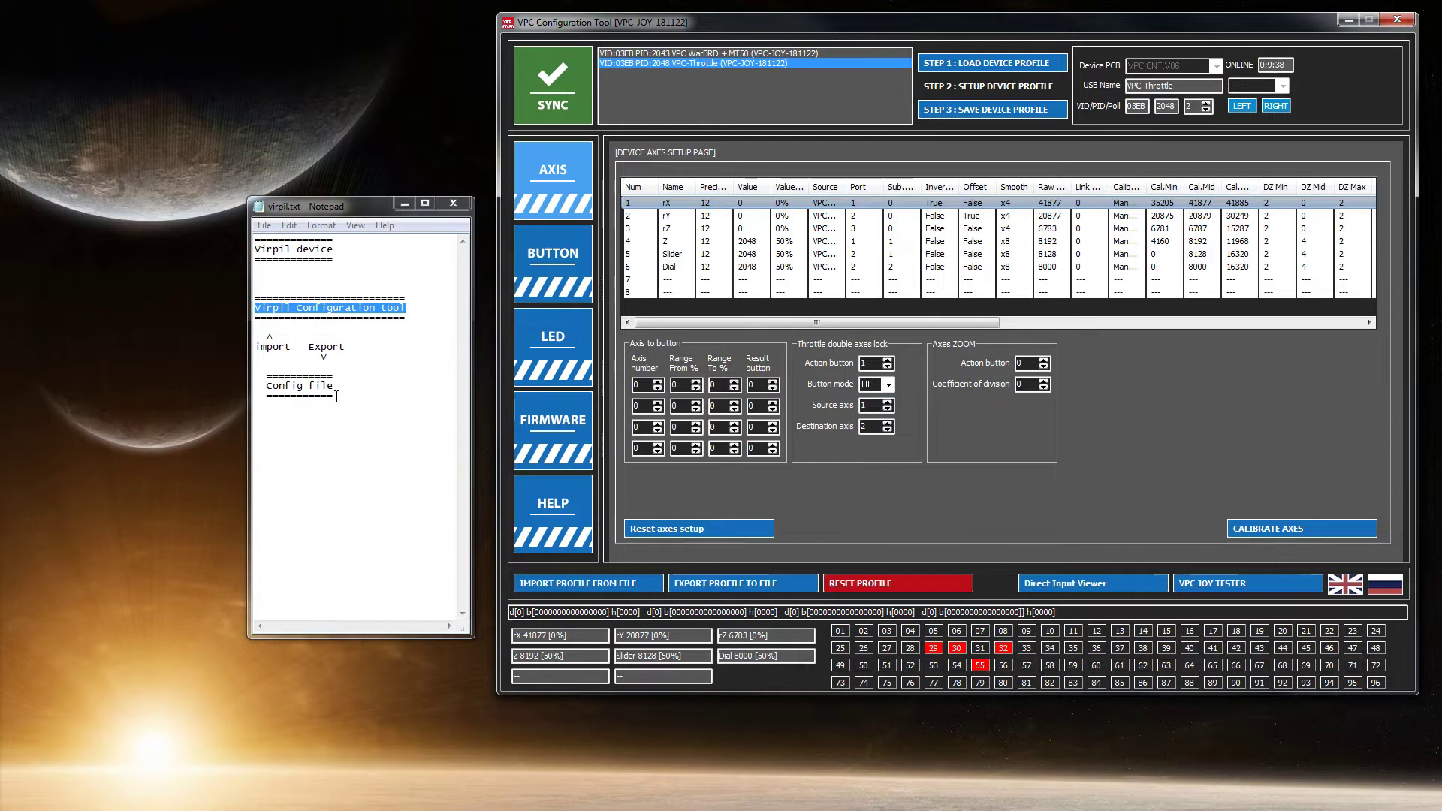
Highlight, then deselect, the Config file line in the Notepad diagram
left_click_drag(335, 388, 260, 388)
left_click(316, 418)
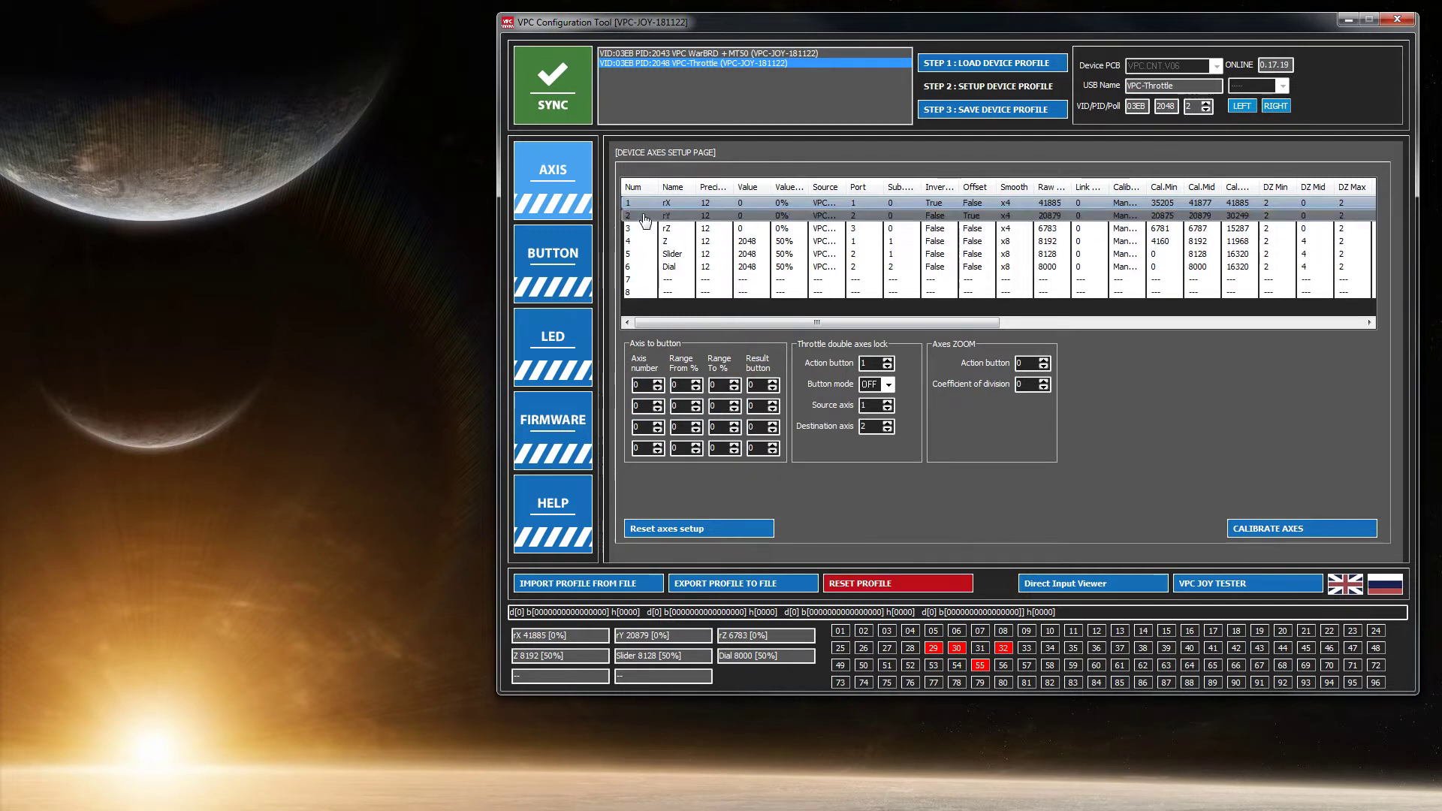
Set Axis to button row 1 to axis 1, range 95–100%, result button 69
left_click(659, 383)
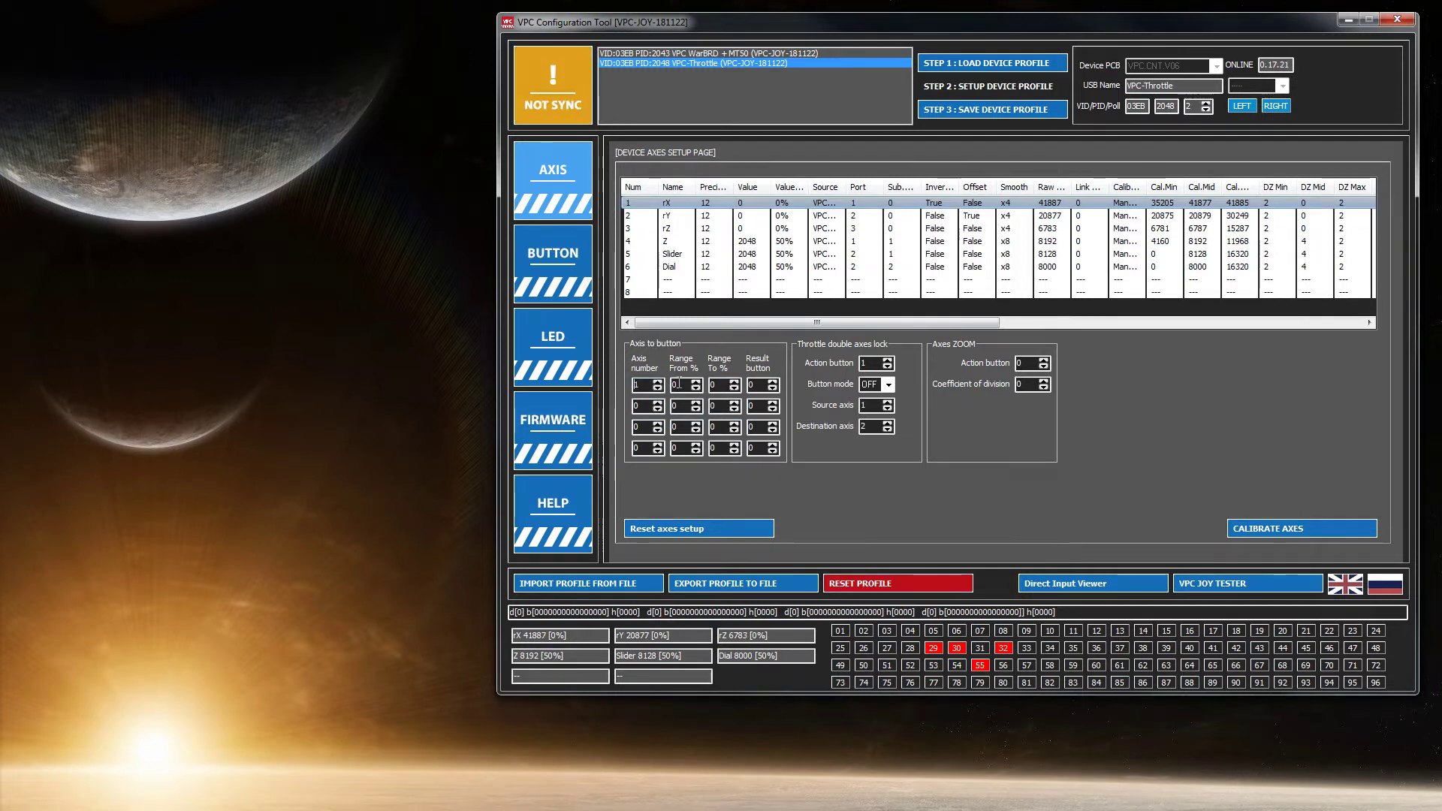
key("Tab")
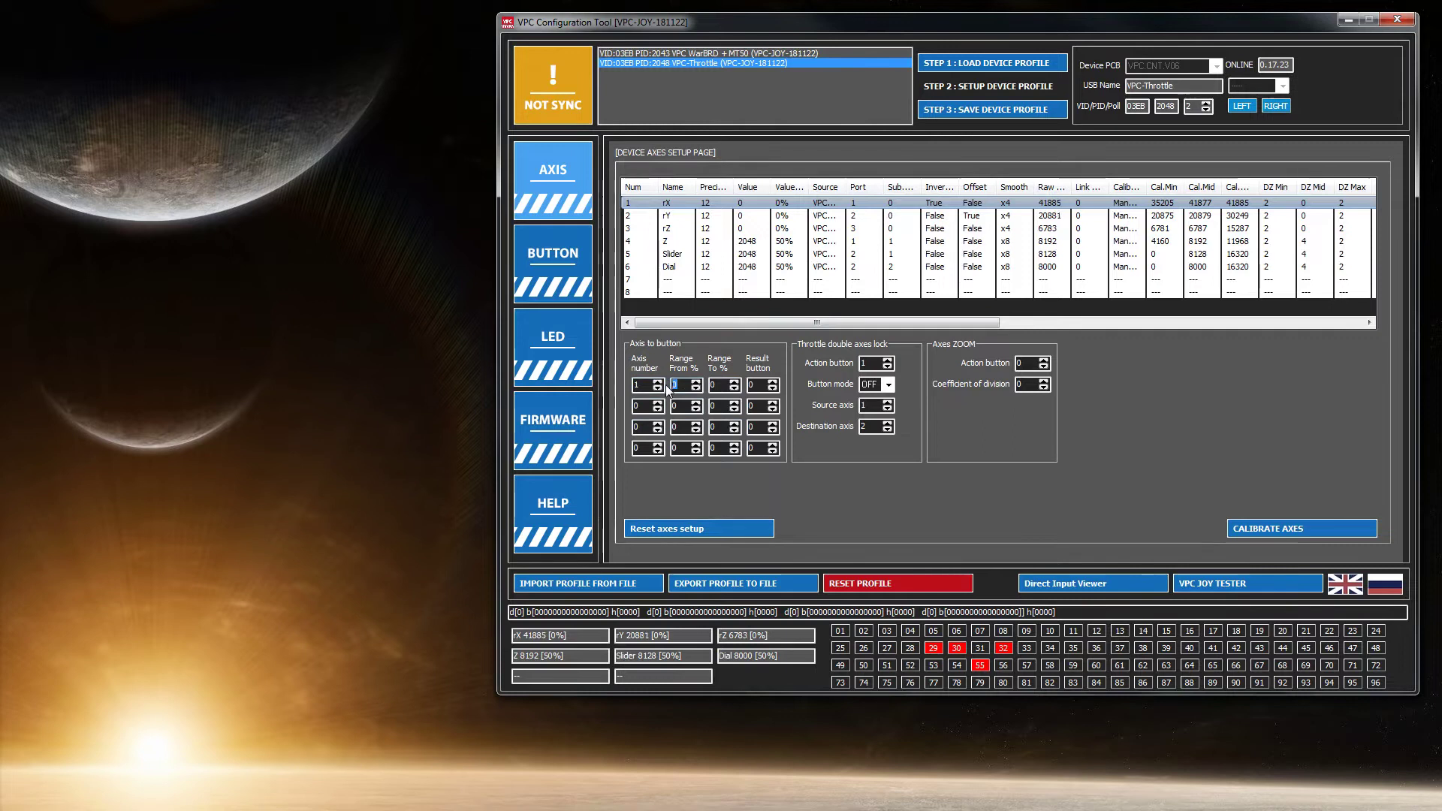
type("95")
key("Tab")
type("100")
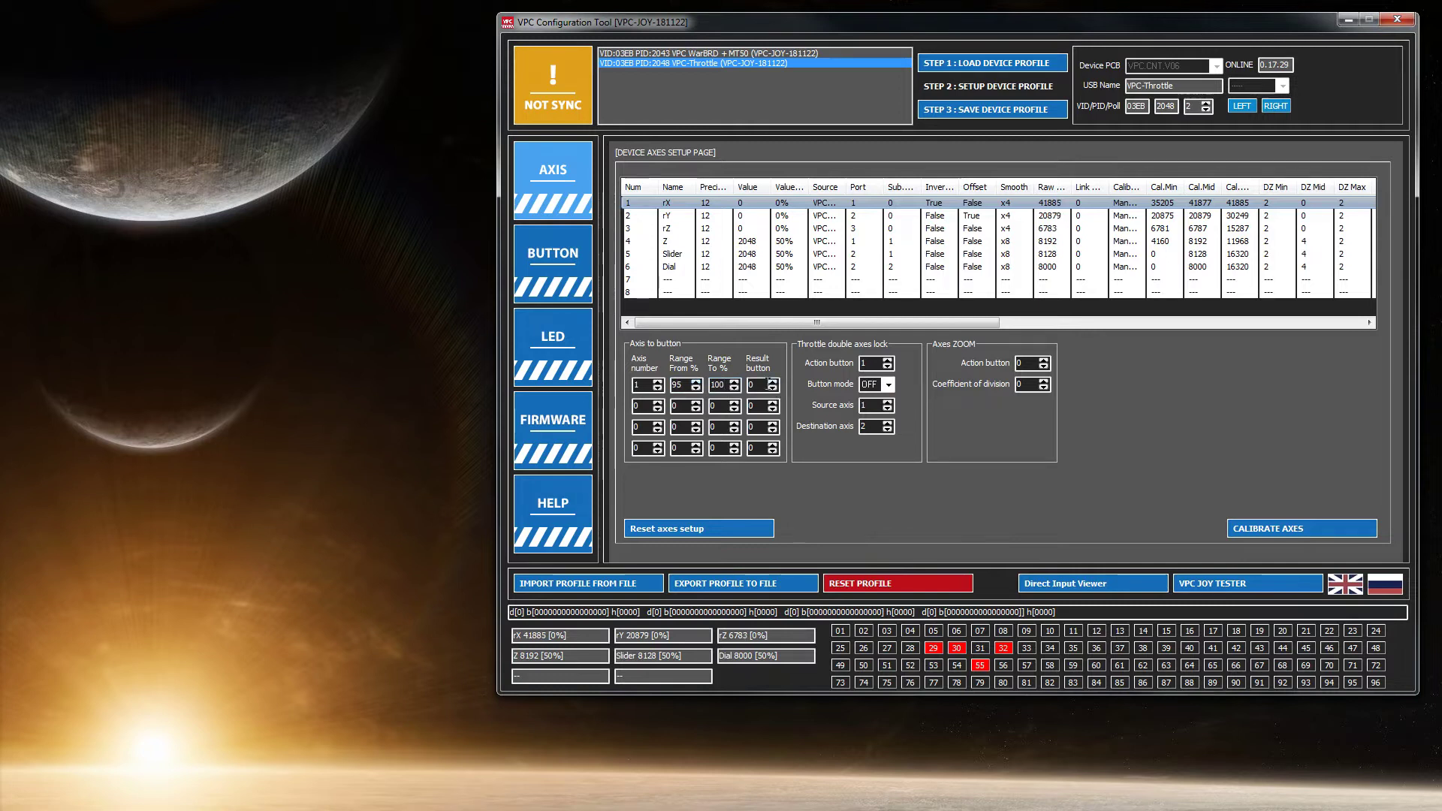
key("Tab")
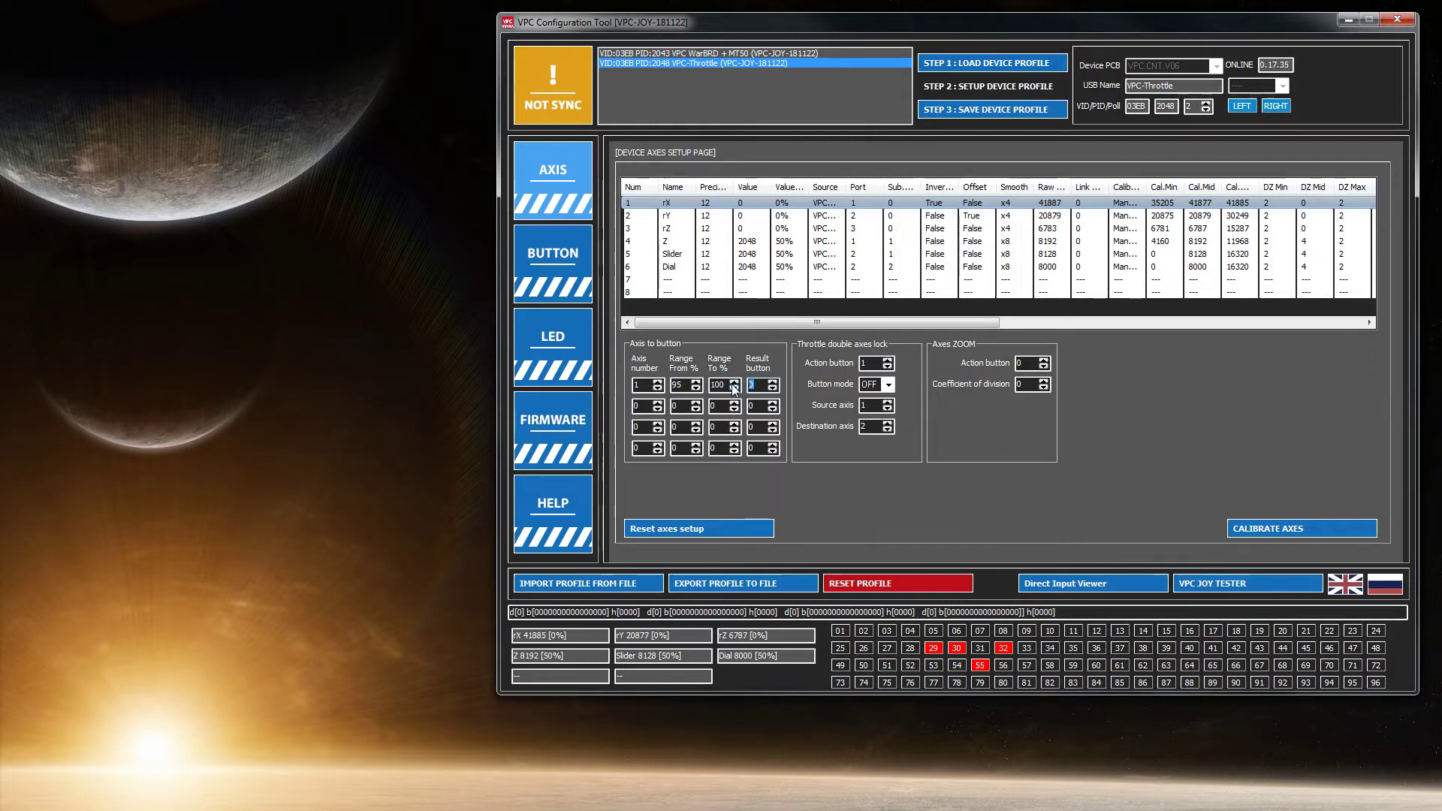
type("69")
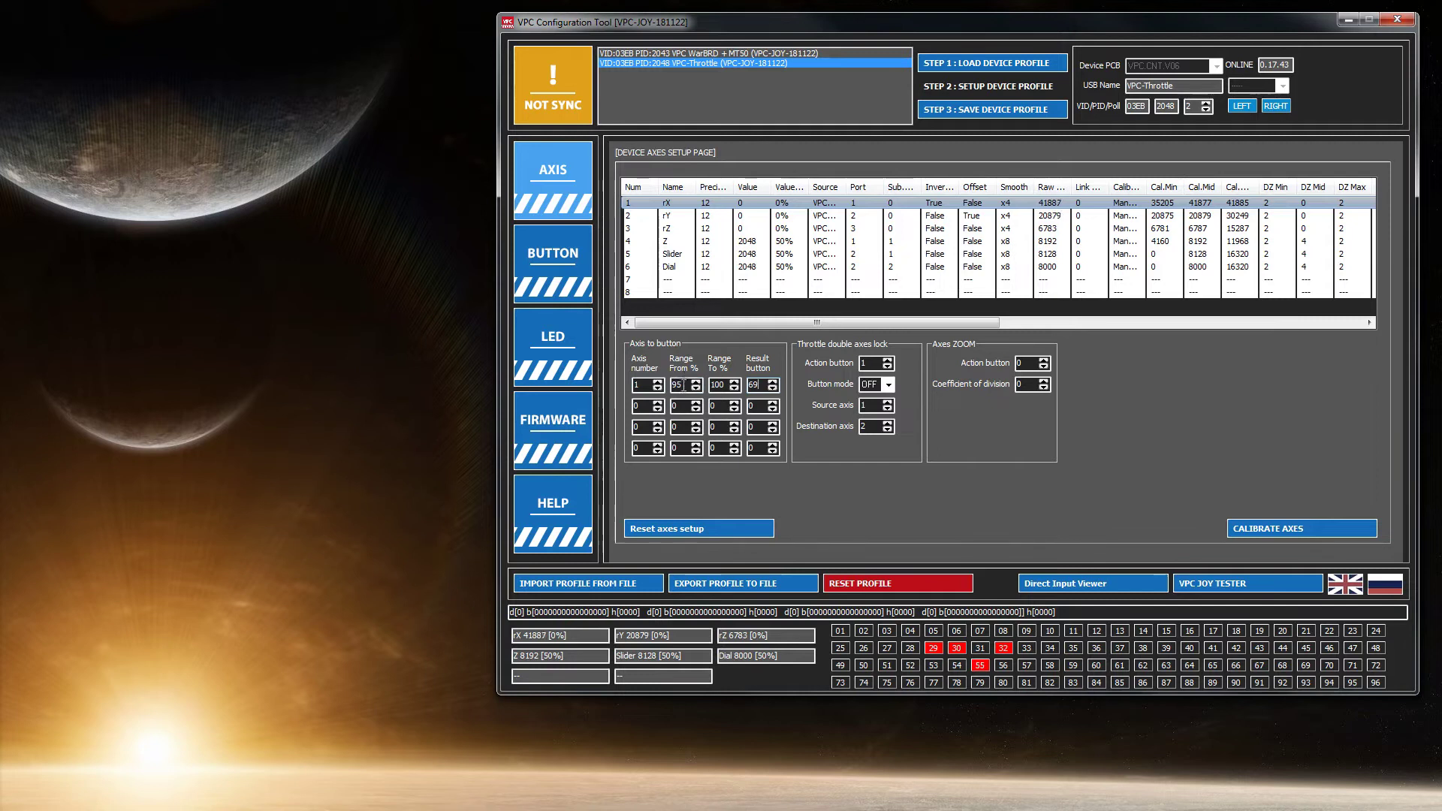
left_click(723, 386)
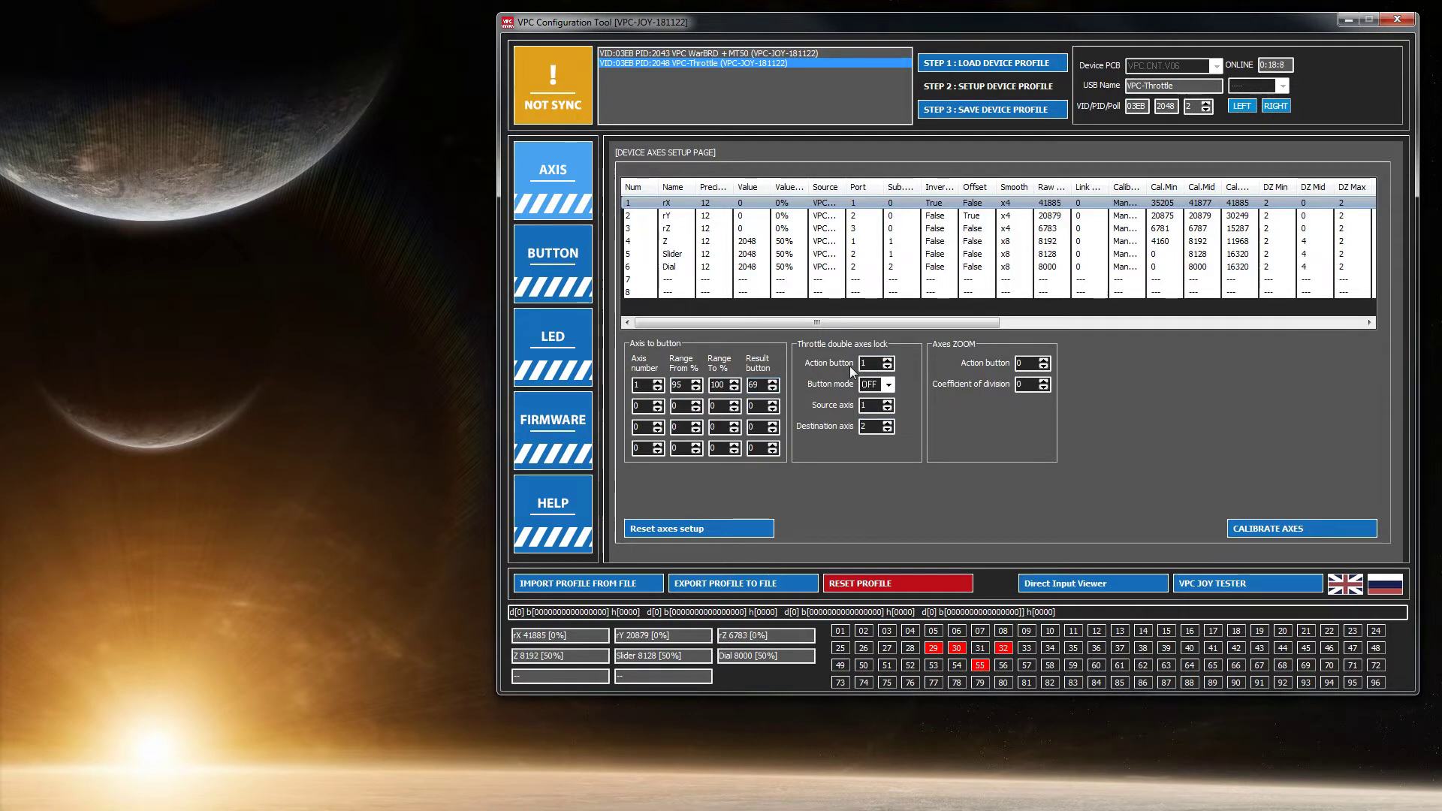
Set the Axis to button rule's axis number, Range To % and result button all to 0
left_click(658, 388)
double_click(718, 385)
type("0")
double_click(760, 385)
type("0")
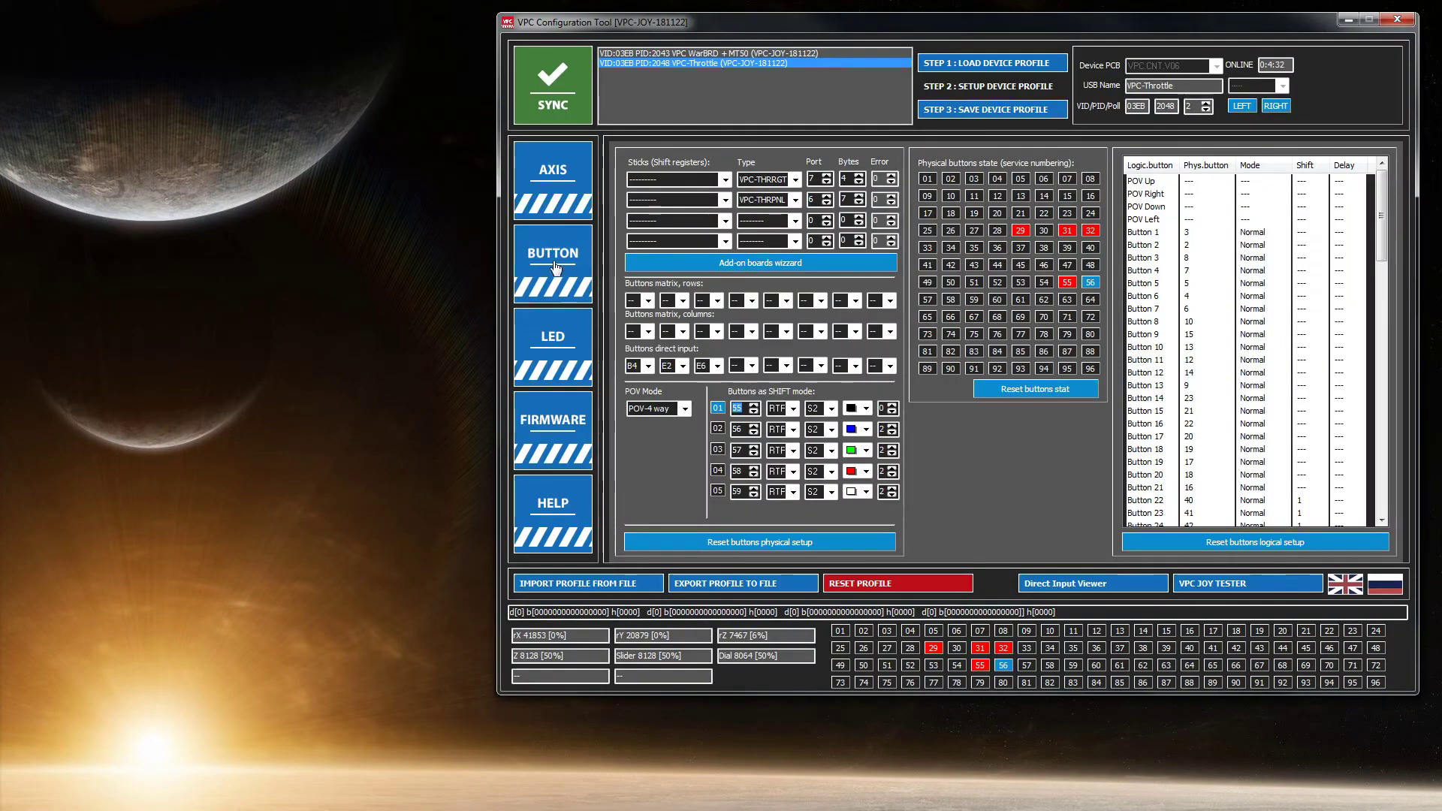
Show the throttle's BUTTON page and reset the physical button-state grids twice
left_click(555, 260)
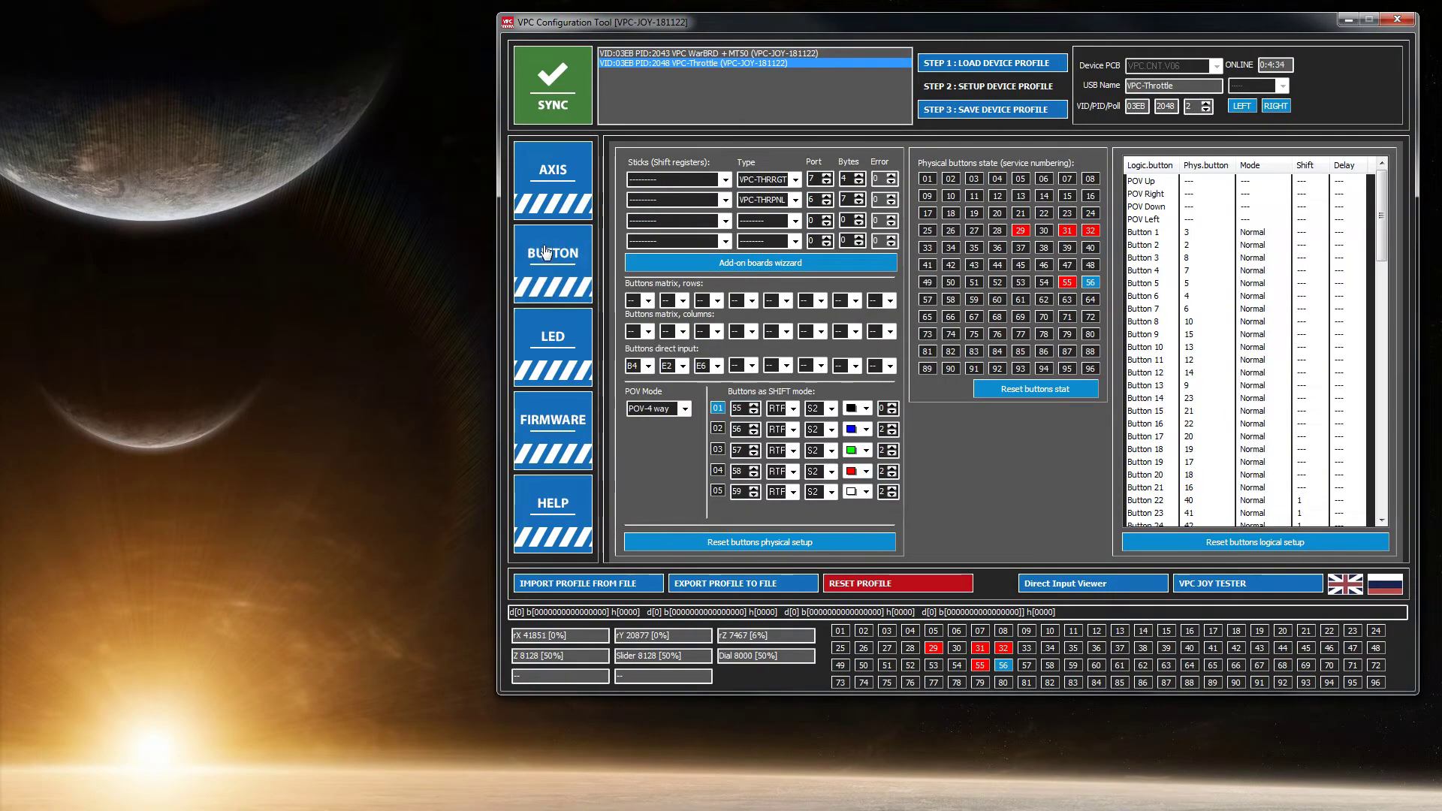
left_click(582, 271)
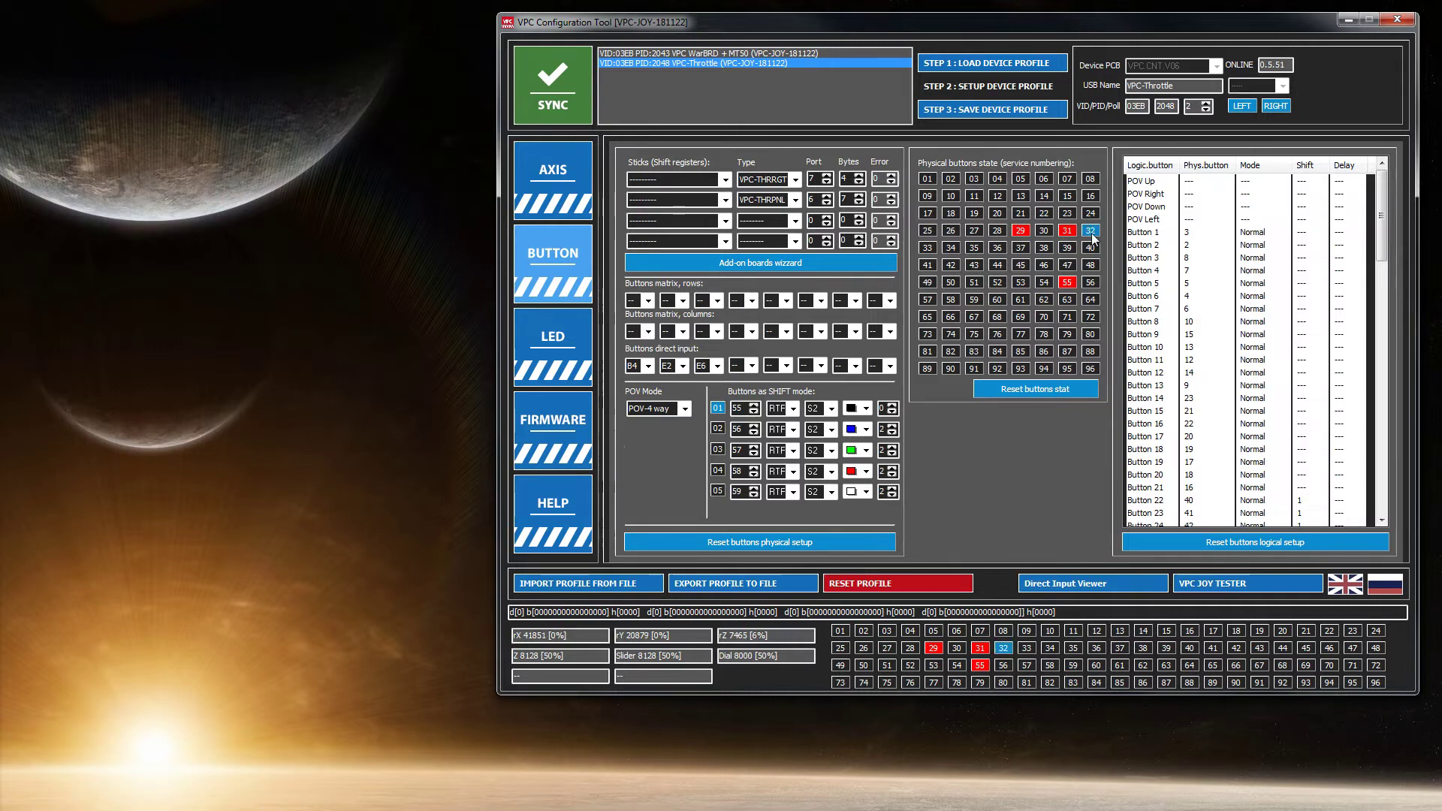
left_click(1067, 391)
left_click(1059, 392)
Select the button 55 value in the 'Buttons as SHIFT mode' row 01
double_click(726, 410)
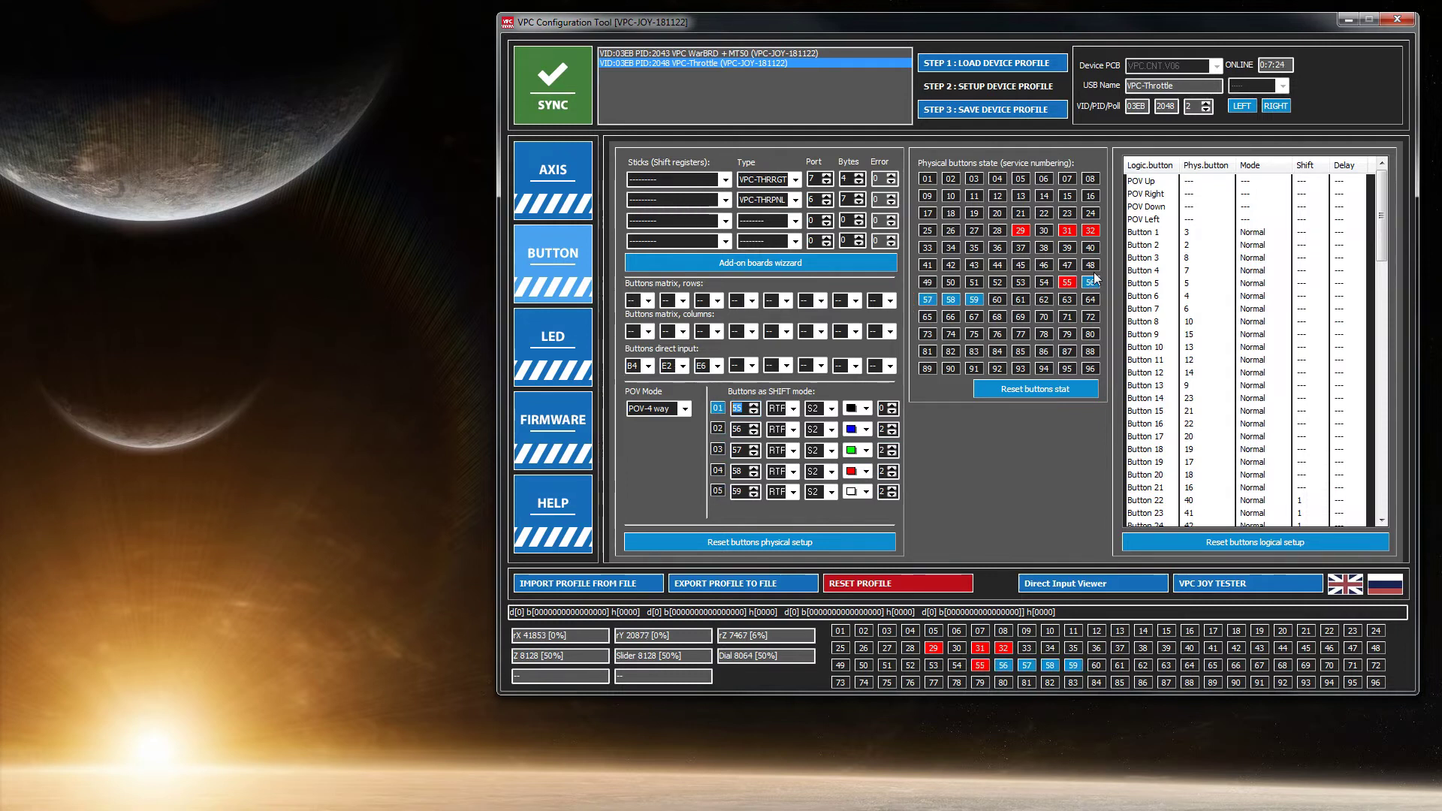
Reset the button grids, lower shift row 02 from 2 to 1, and mark a virpil.txt line
left_click(1057, 388)
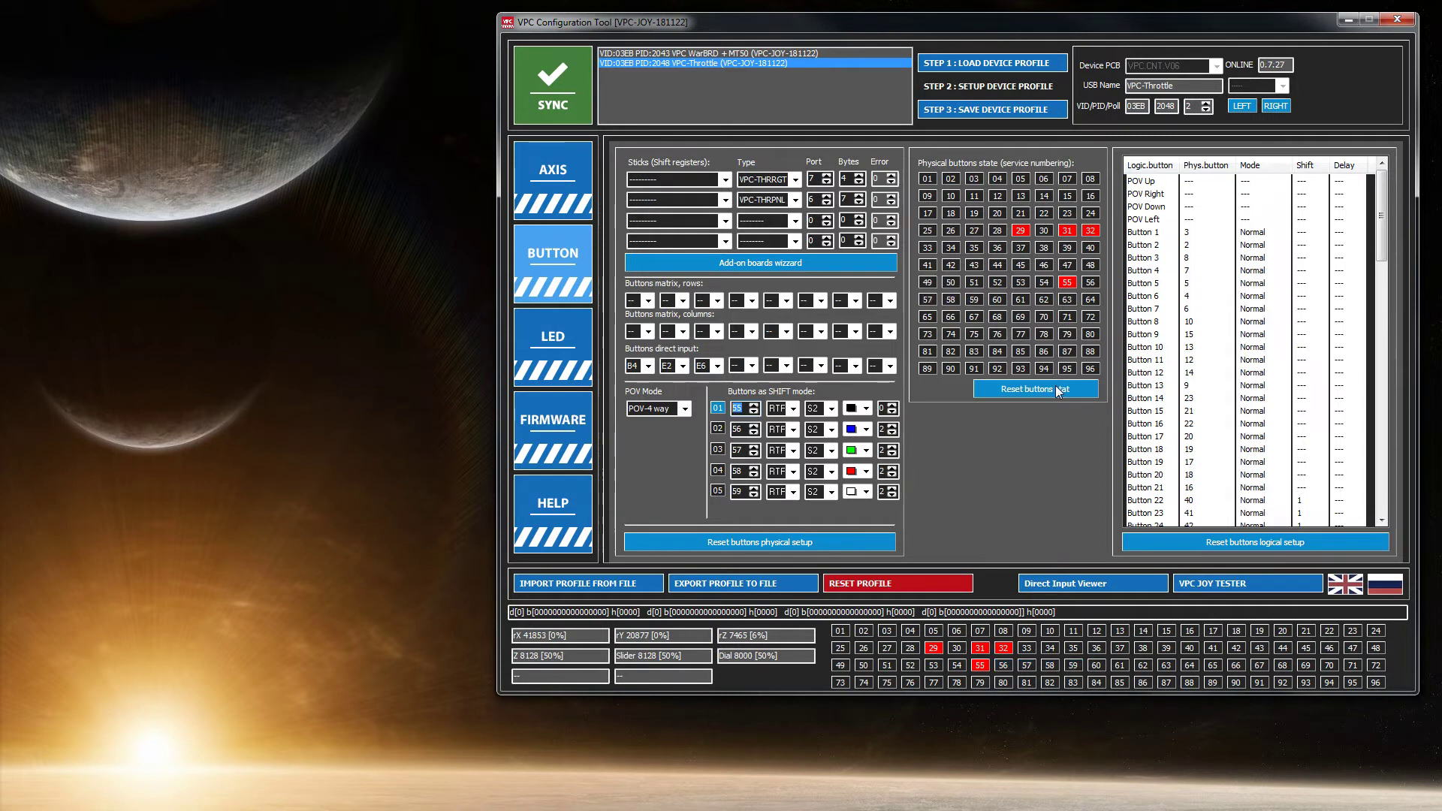
left_click(894, 434)
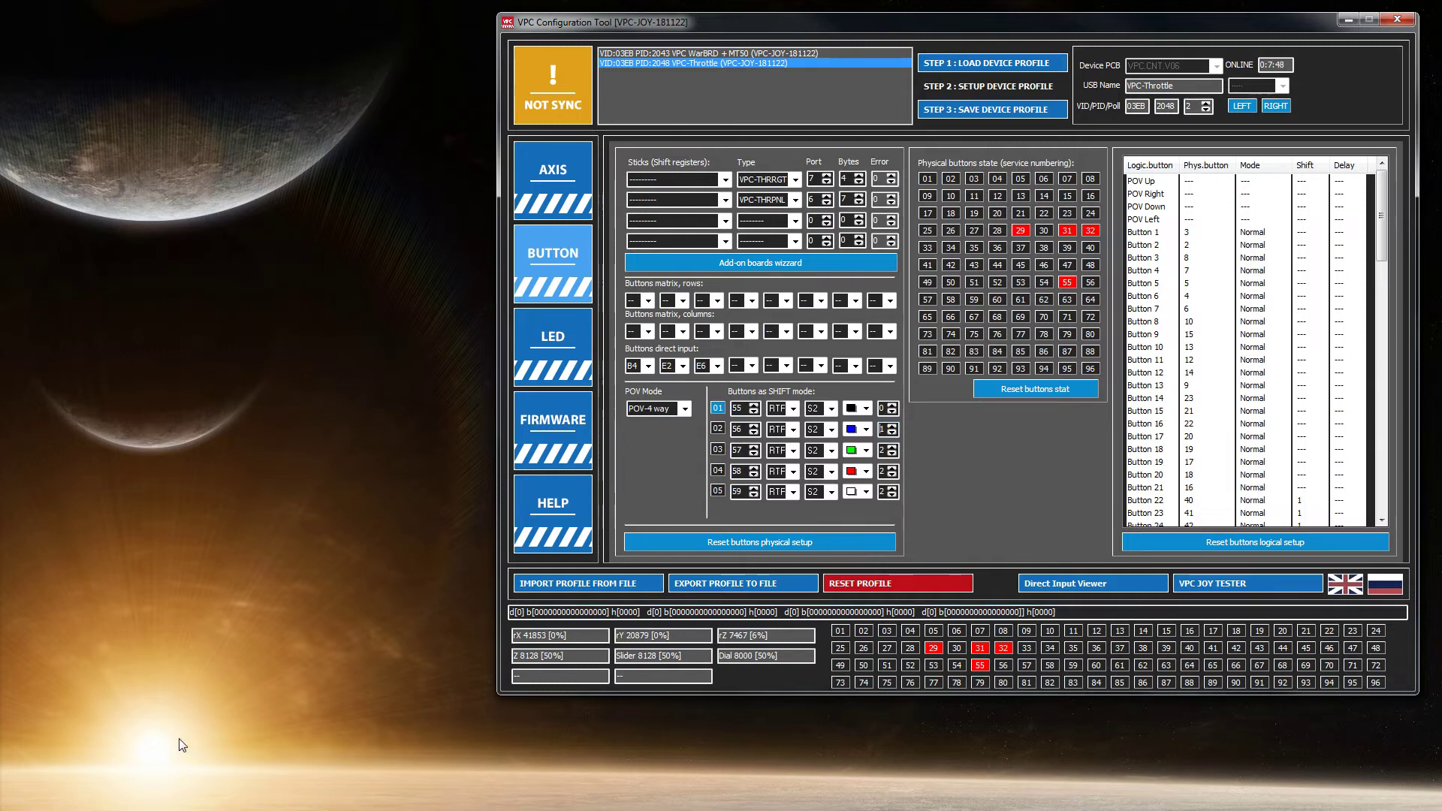
key("alt+Tab")
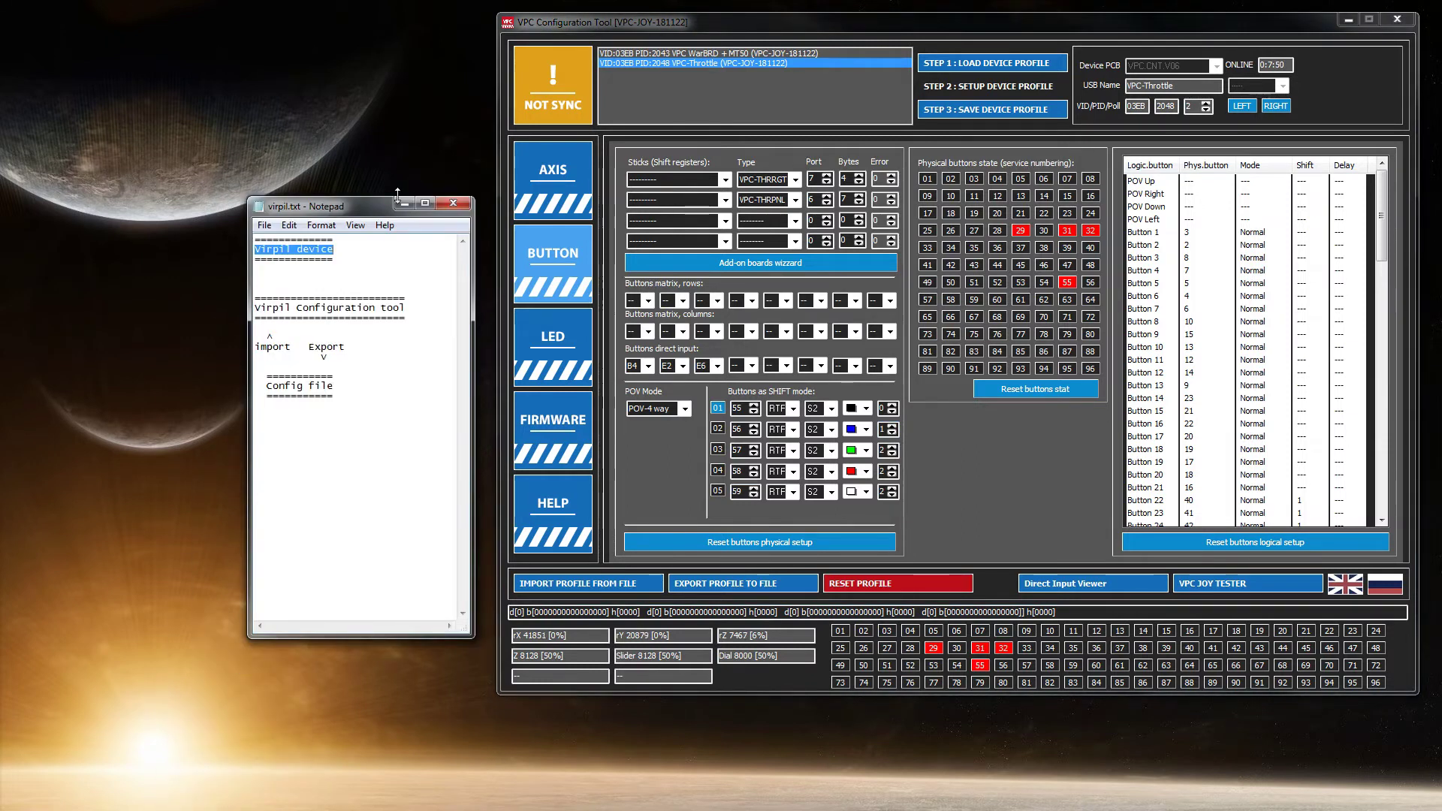
left_click_drag(414, 305, 250, 307)
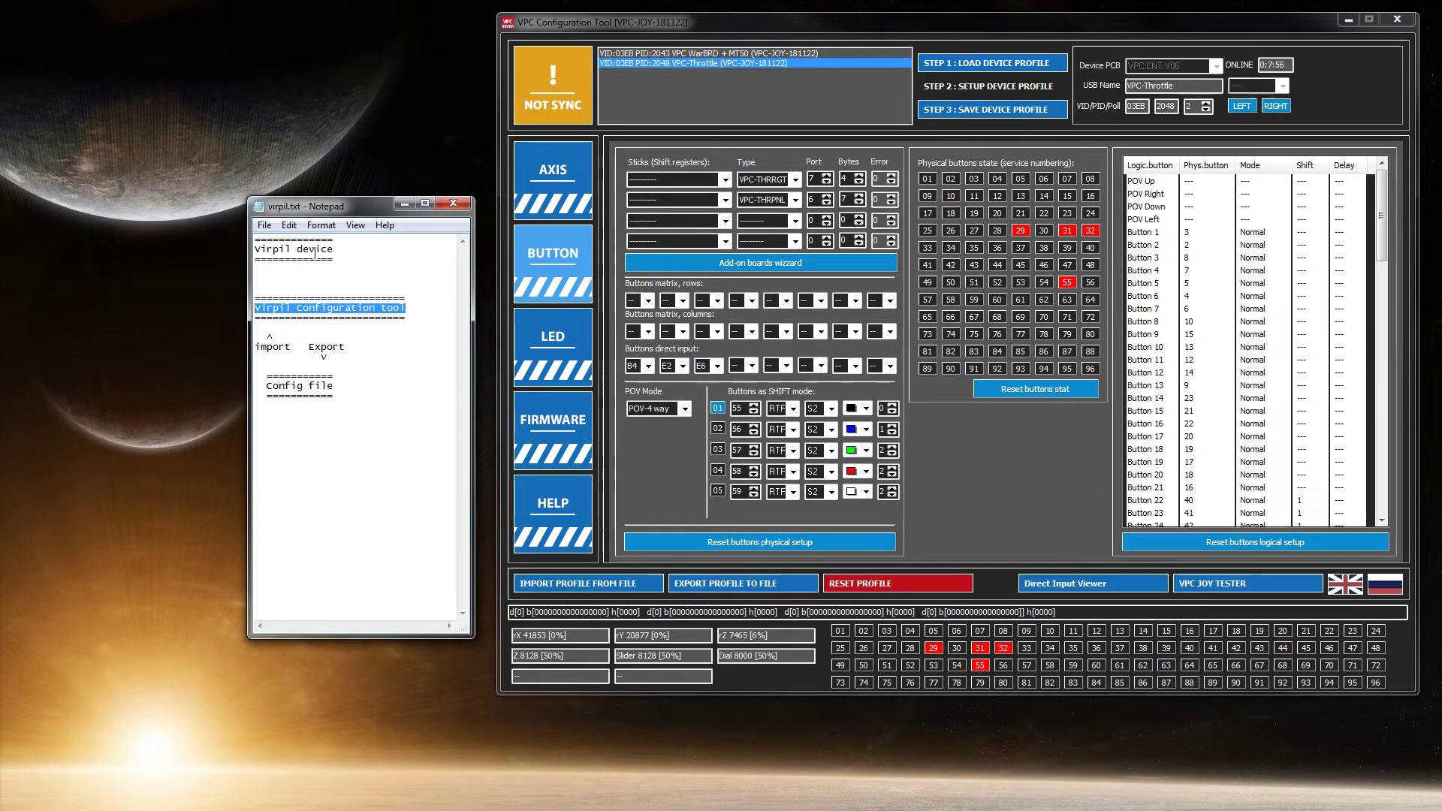
Settle shift row 02's value at 1 and save the device profile to the throttle
left_click_drag(334, 251, 259, 253)
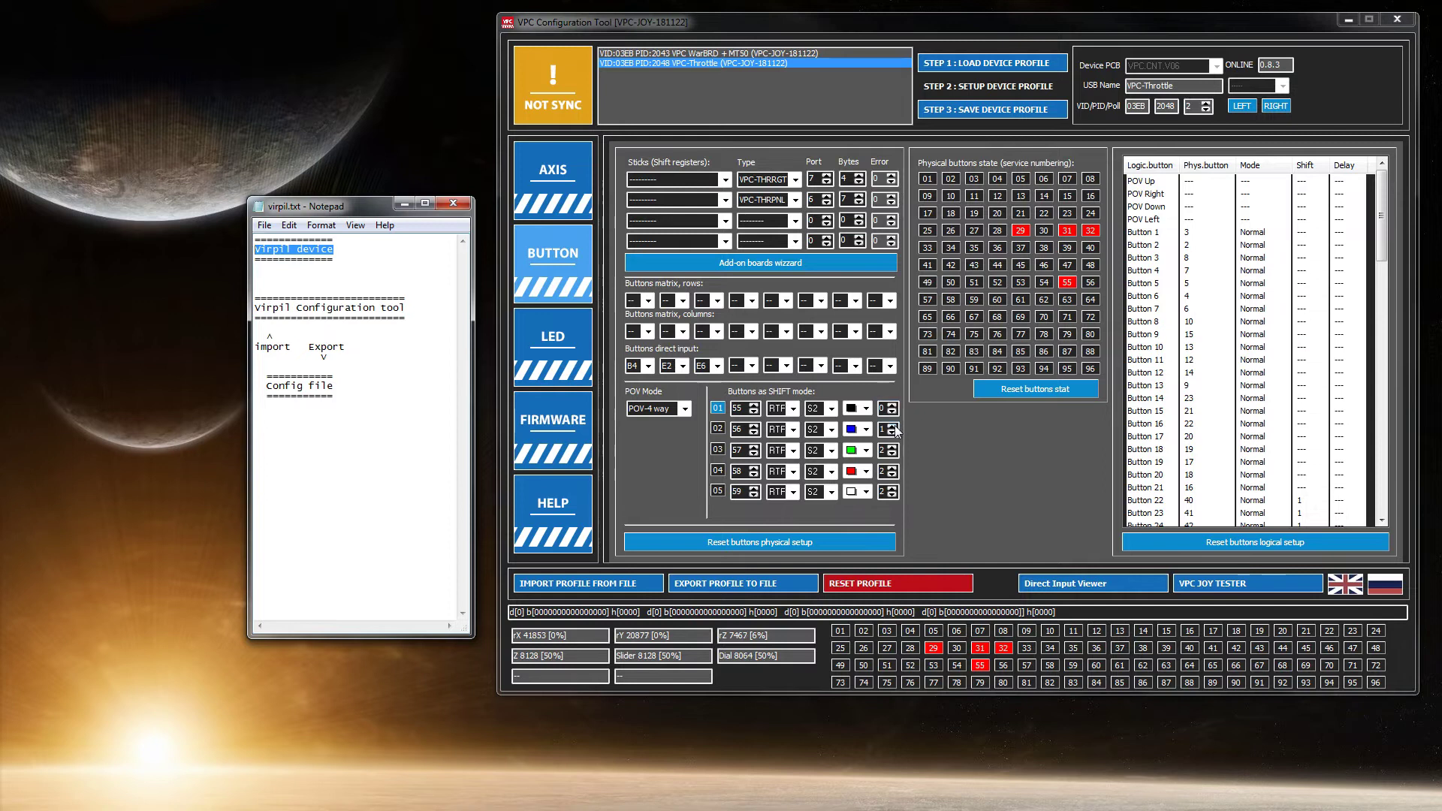
left_click(607, 102)
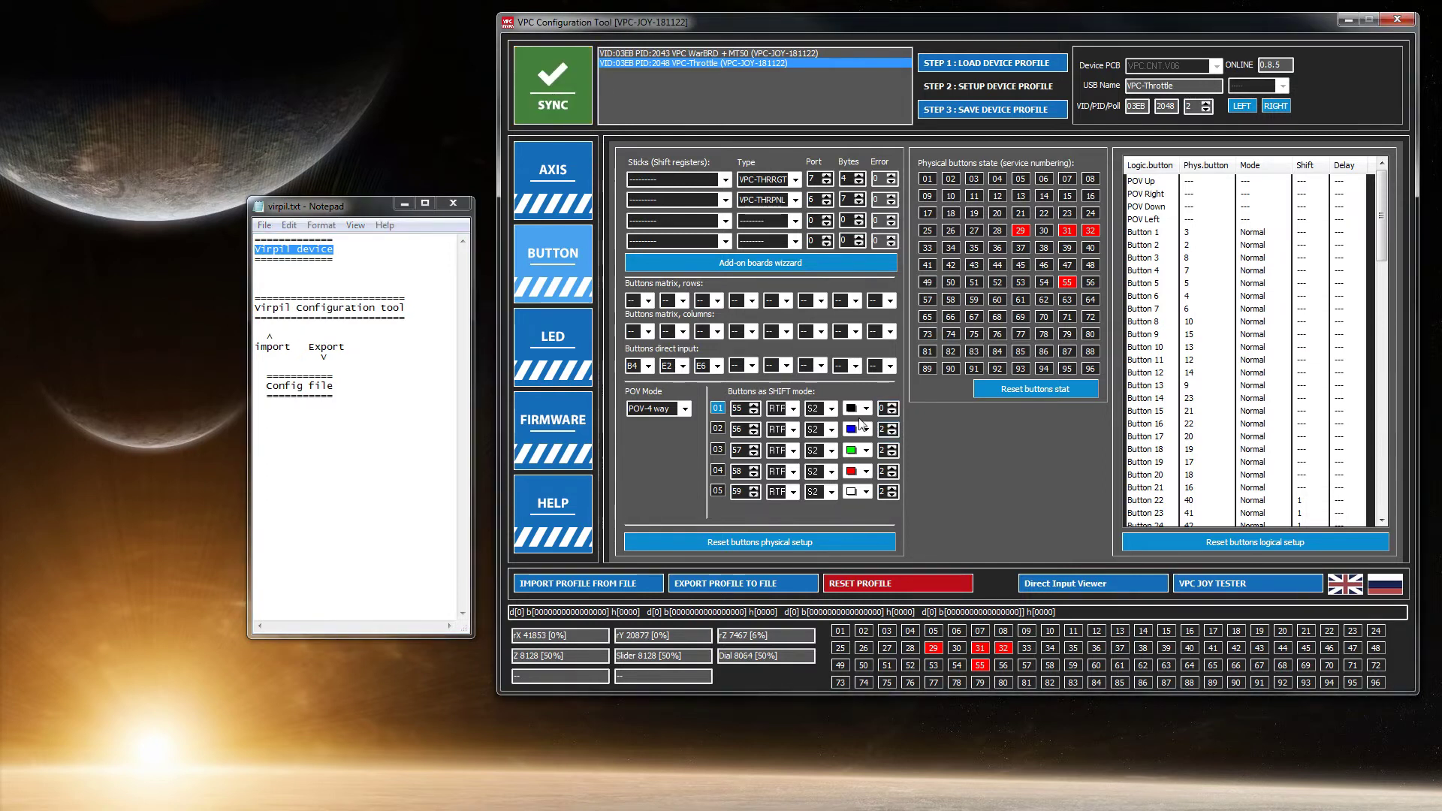
left_click(893, 434)
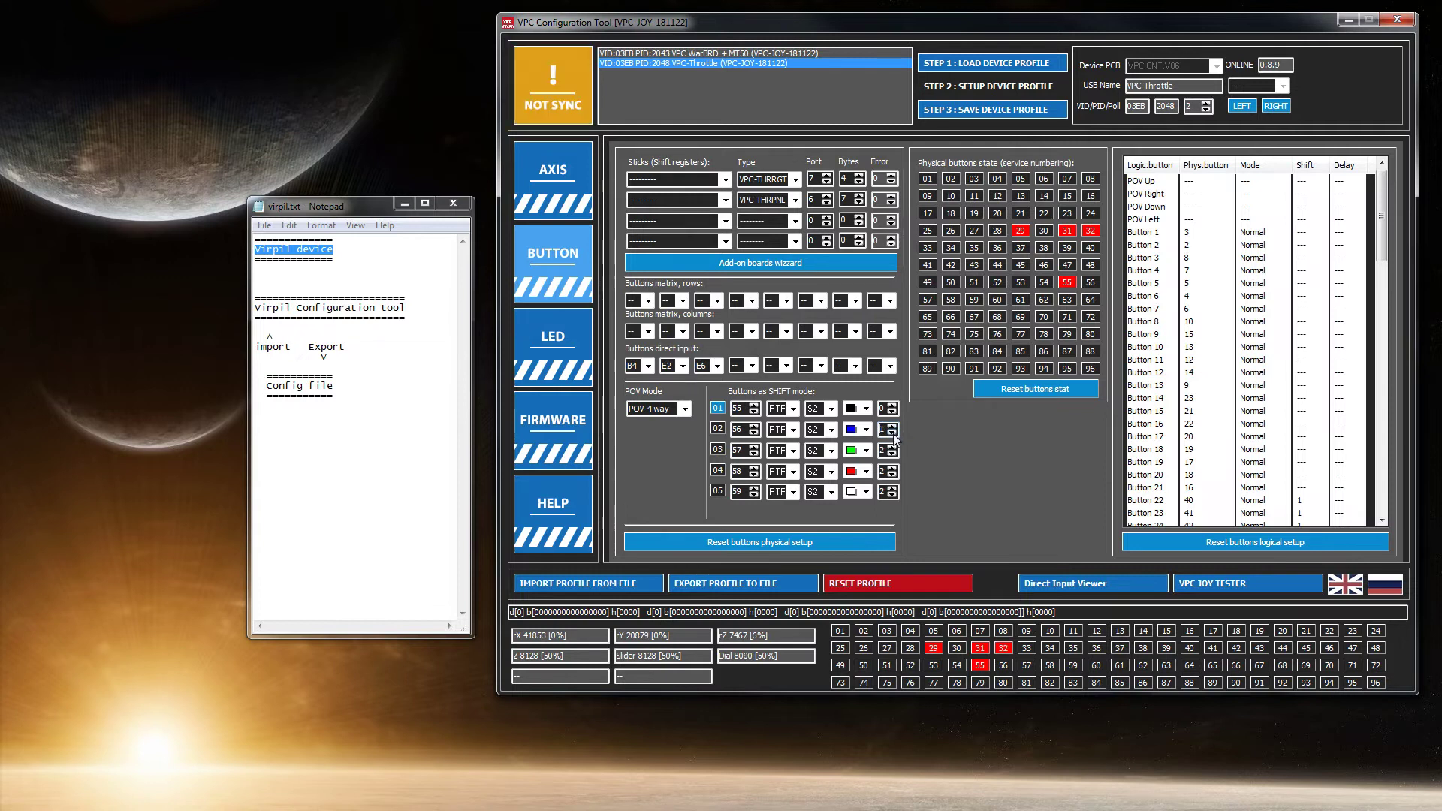
left_click_drag(420, 301, 255, 299)
left_click_drag(402, 307, 256, 308)
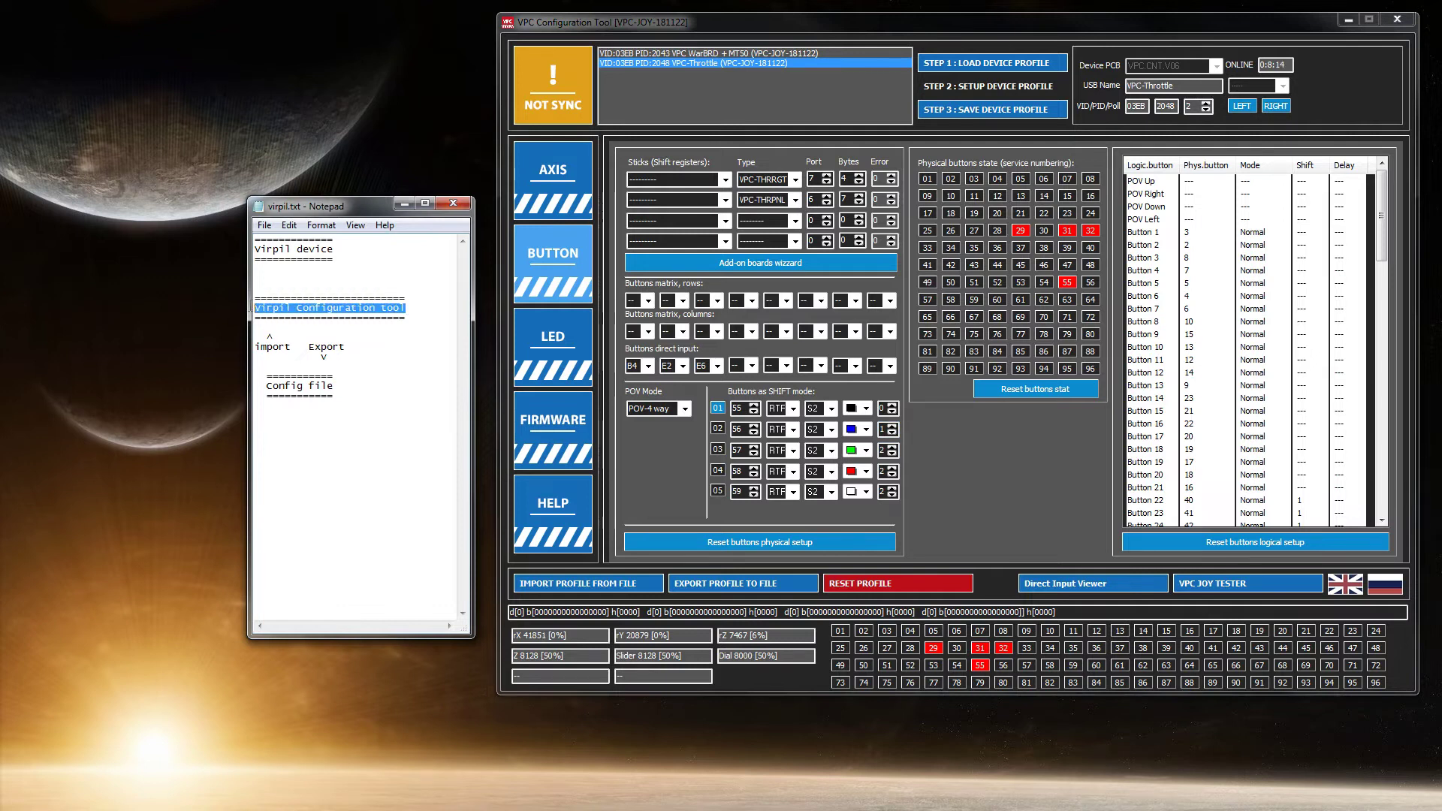
left_click(968, 113)
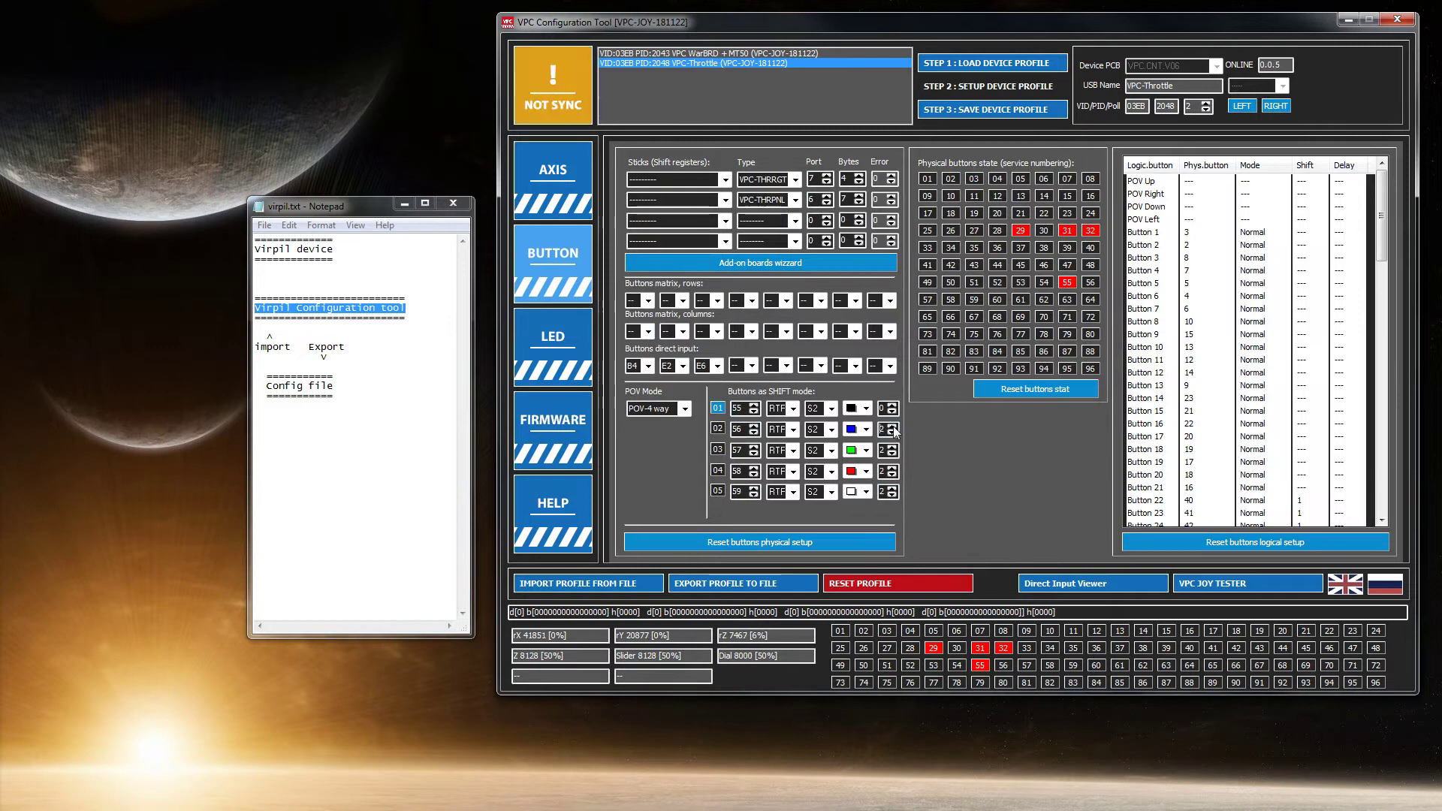
left_click(962, 109)
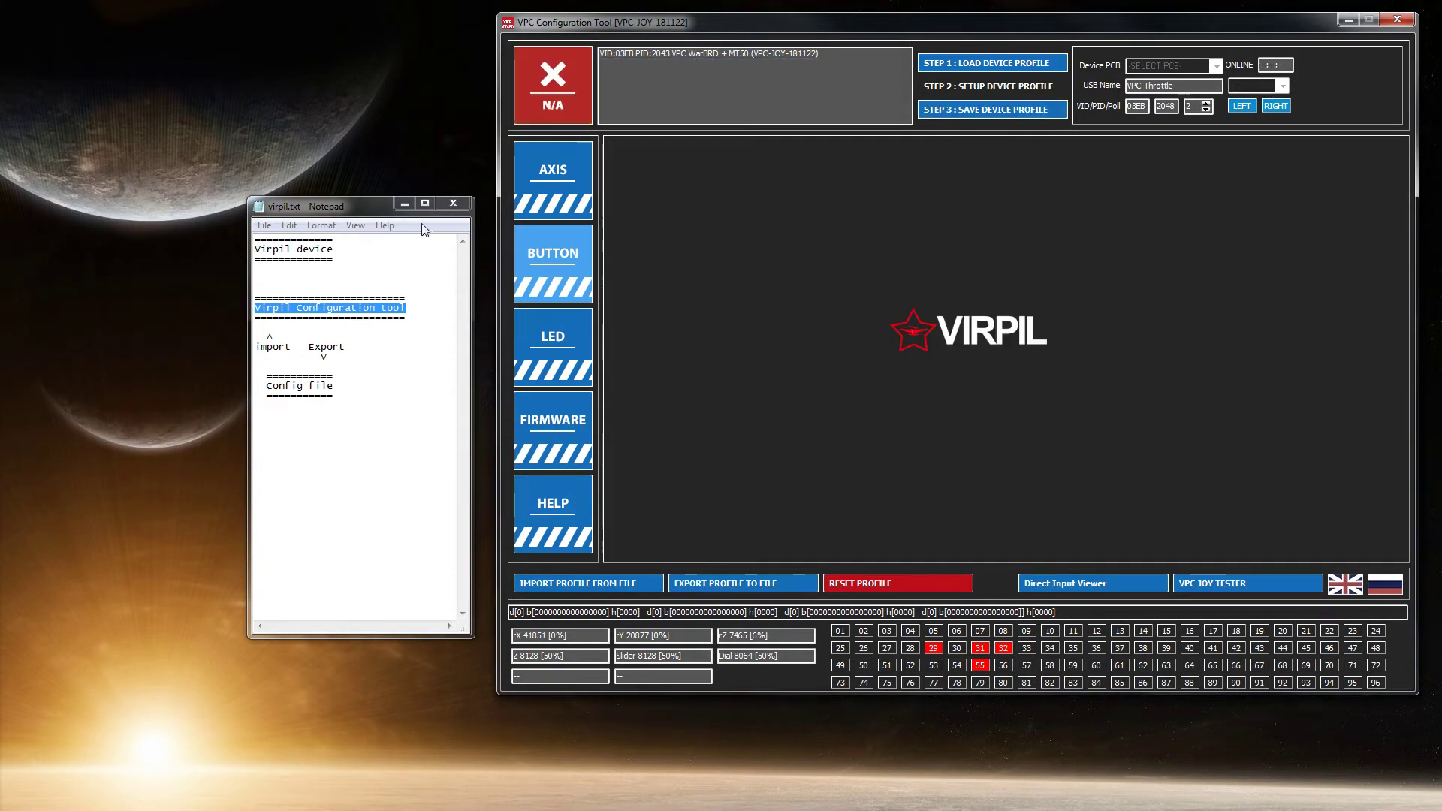
Minimize the notes window to reveal the throttle's logical Buttons 4–30 and their physical buttons
left_click(407, 208)
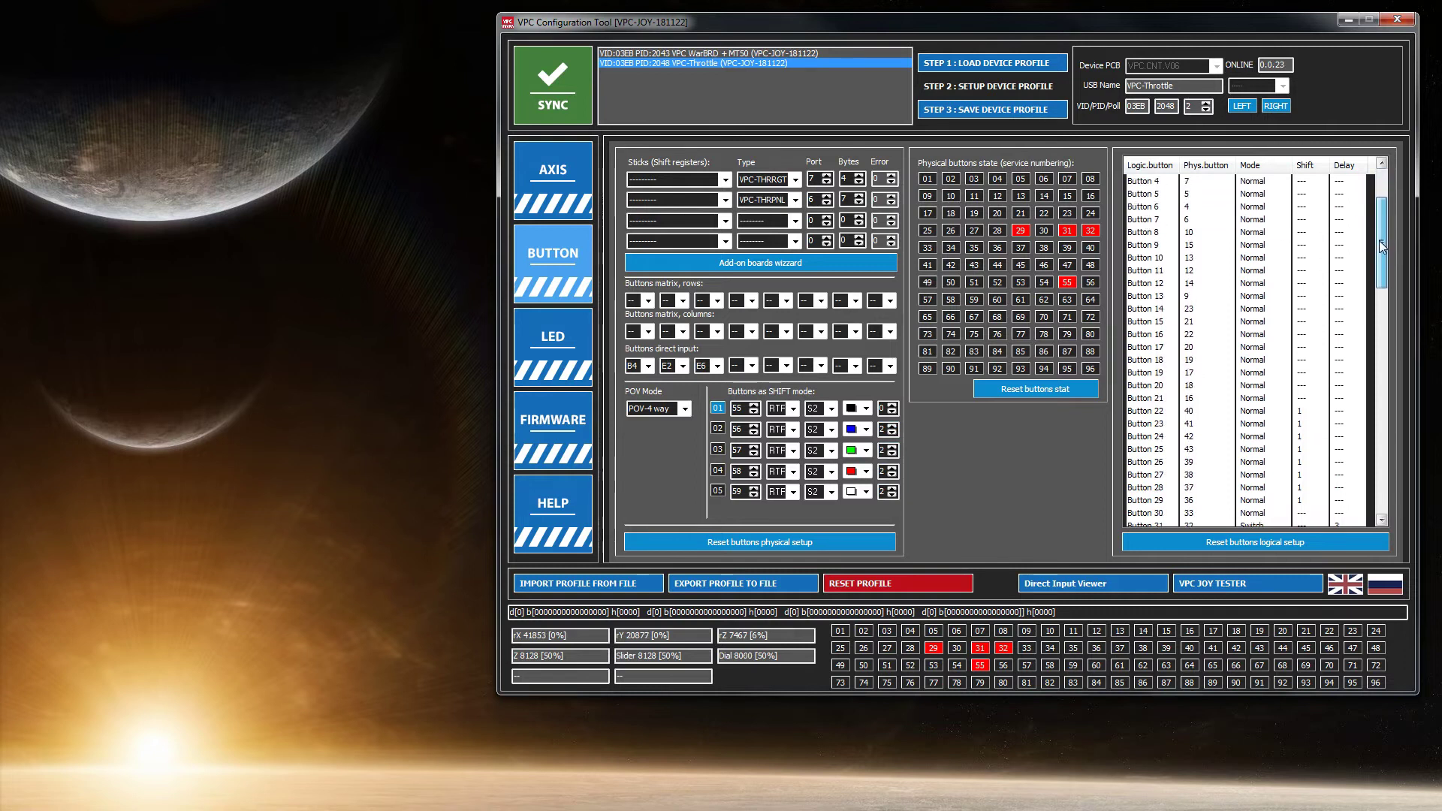
mouse_move(1382, 201)
left_mouse_down()
mouse_move(1375, 484)
mouse_move(1377, 214)
left_mouse_up()
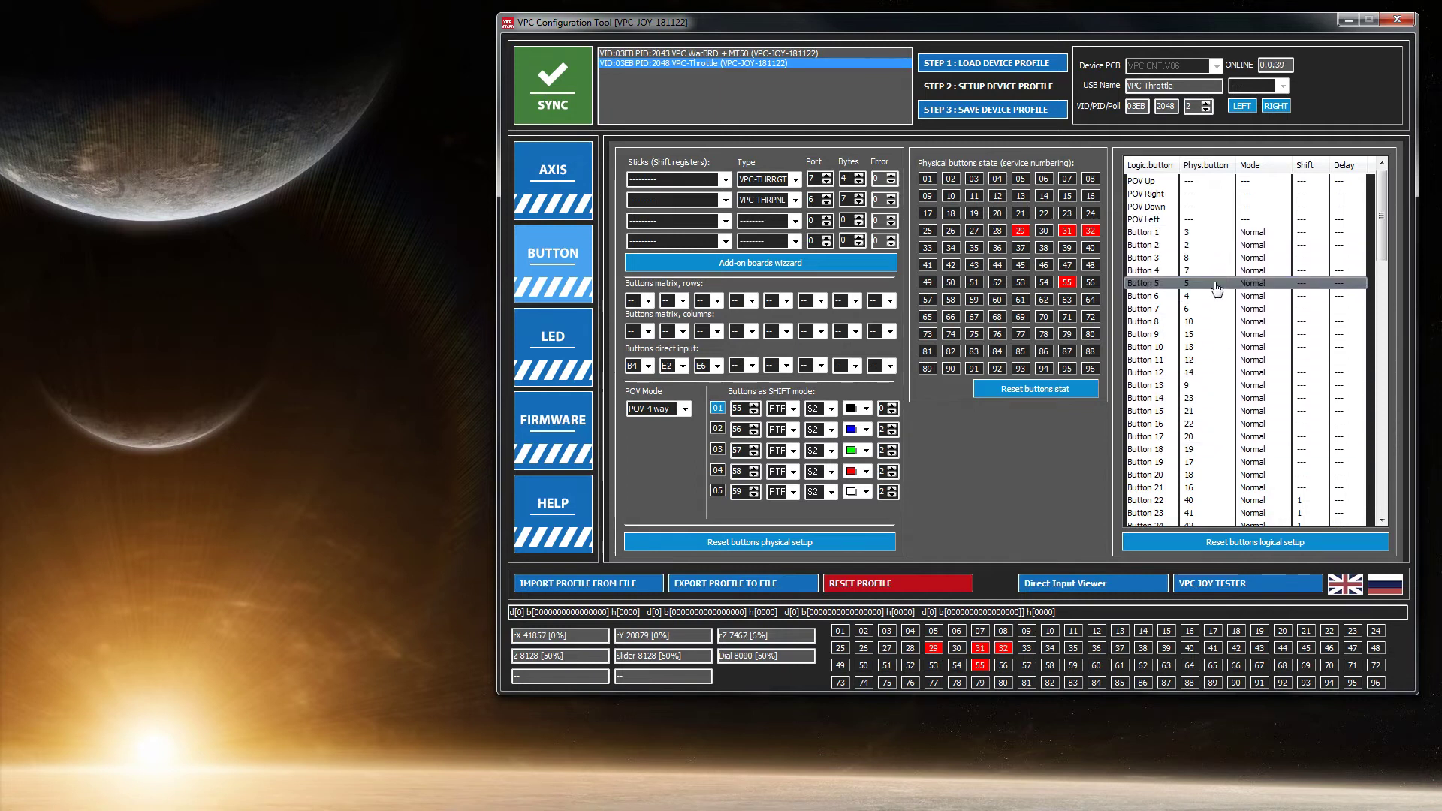
double_click(1211, 323)
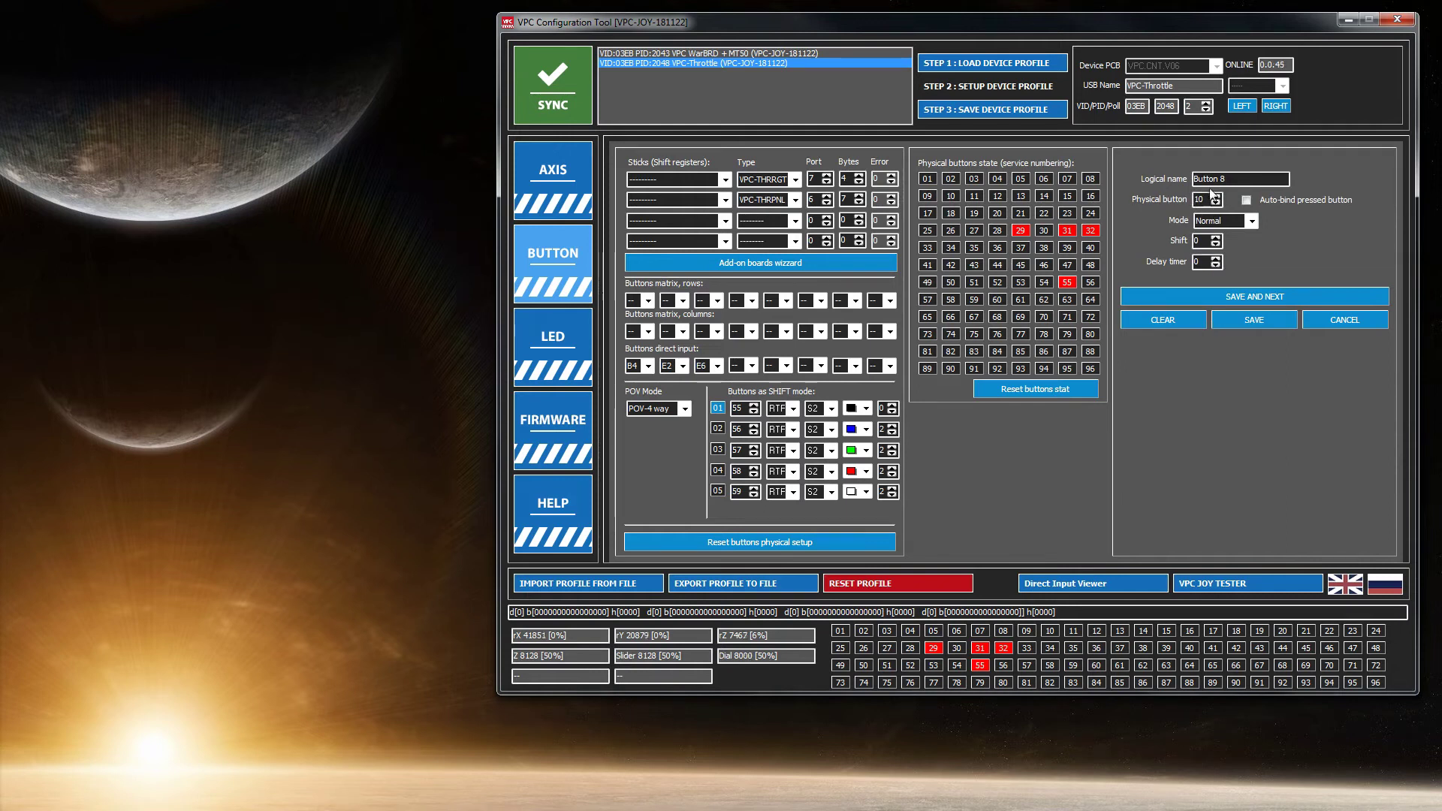
left_click_drag(1230, 181, 1195, 179)
left_click(1359, 323)
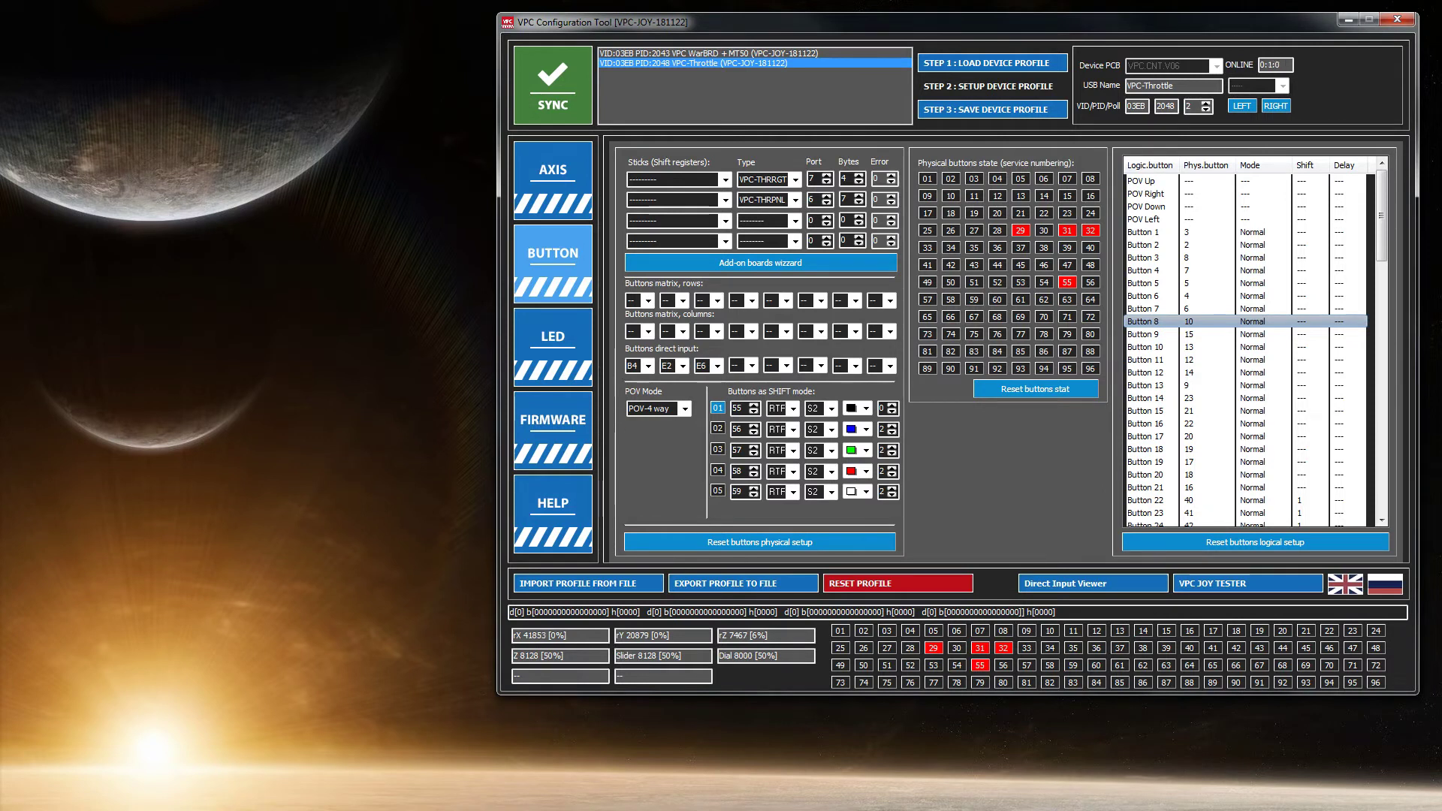
Open the VPC-Throttle's Game Controller Properties test page with live axes and buttons beside the tool
right_click(124, 455)
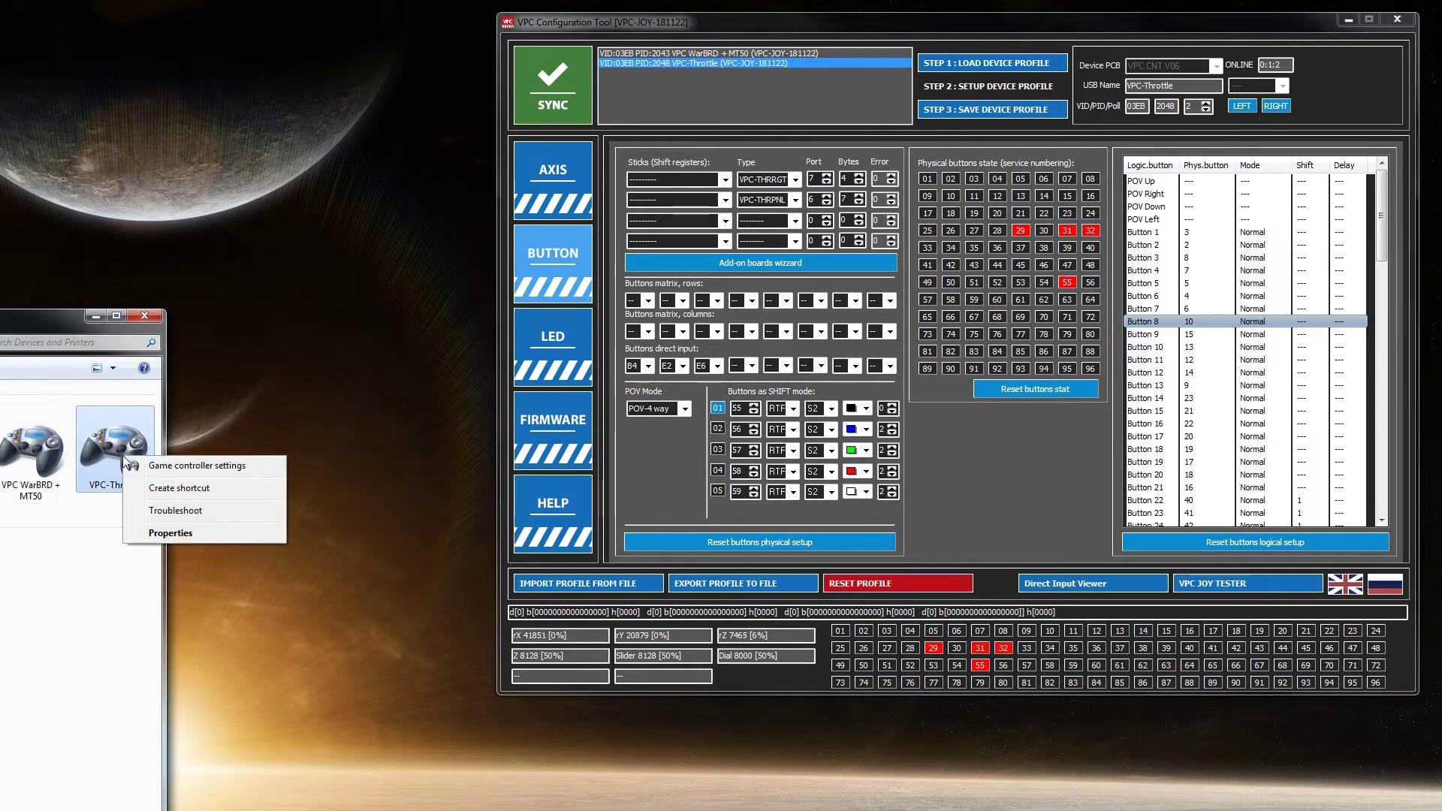
left_click(154, 465)
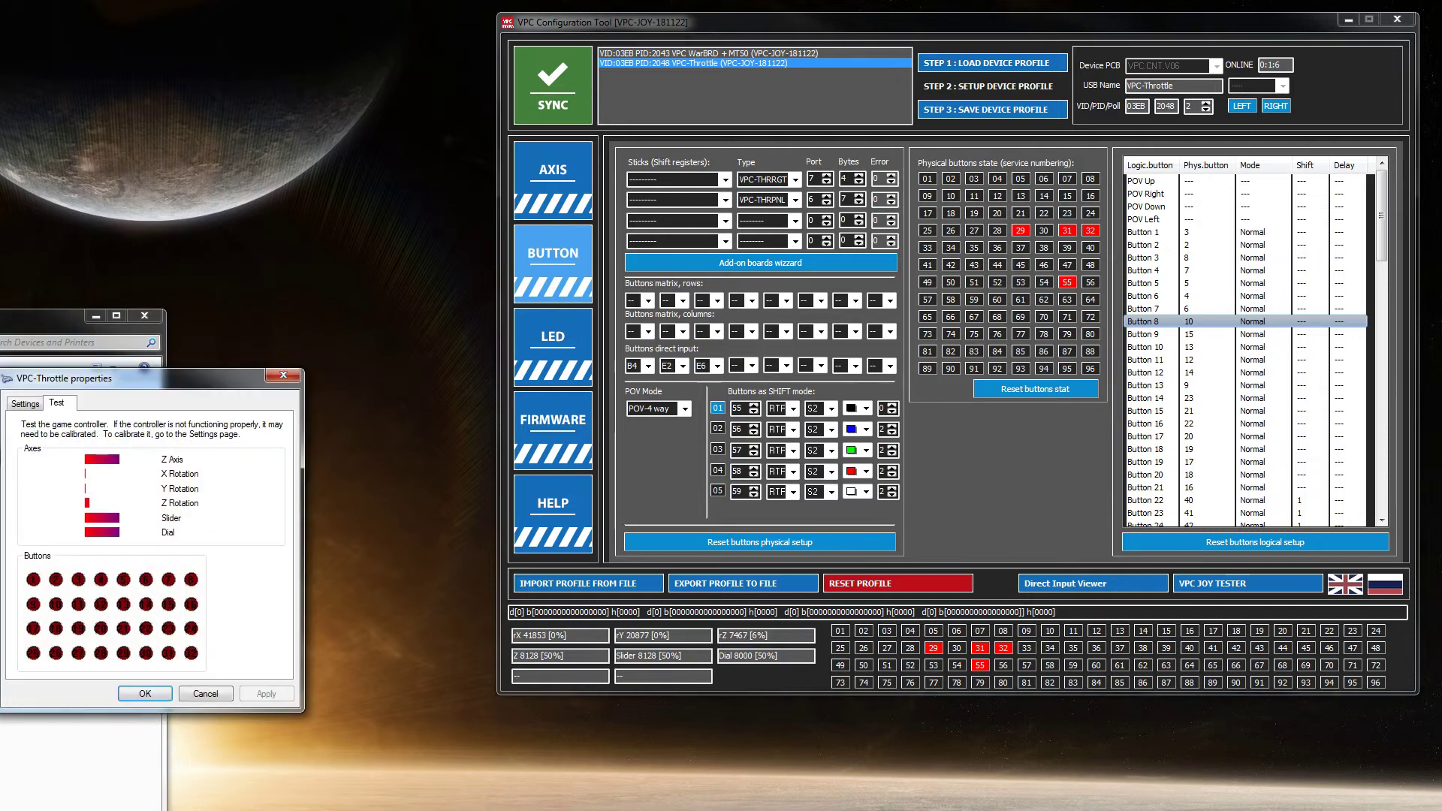
left_click_drag(171, 272, 344, 250)
left_click(95, 315)
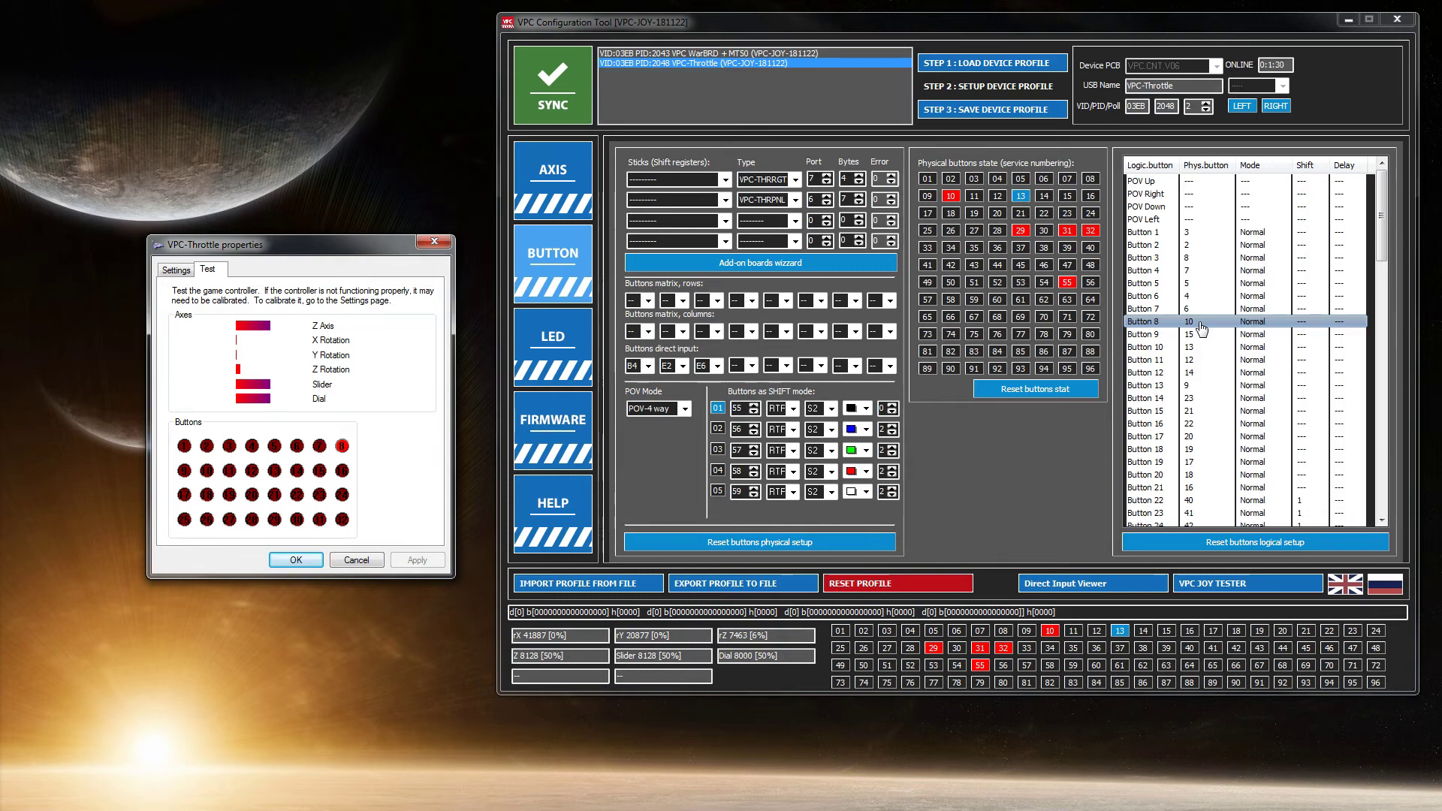
left_click(1047, 392)
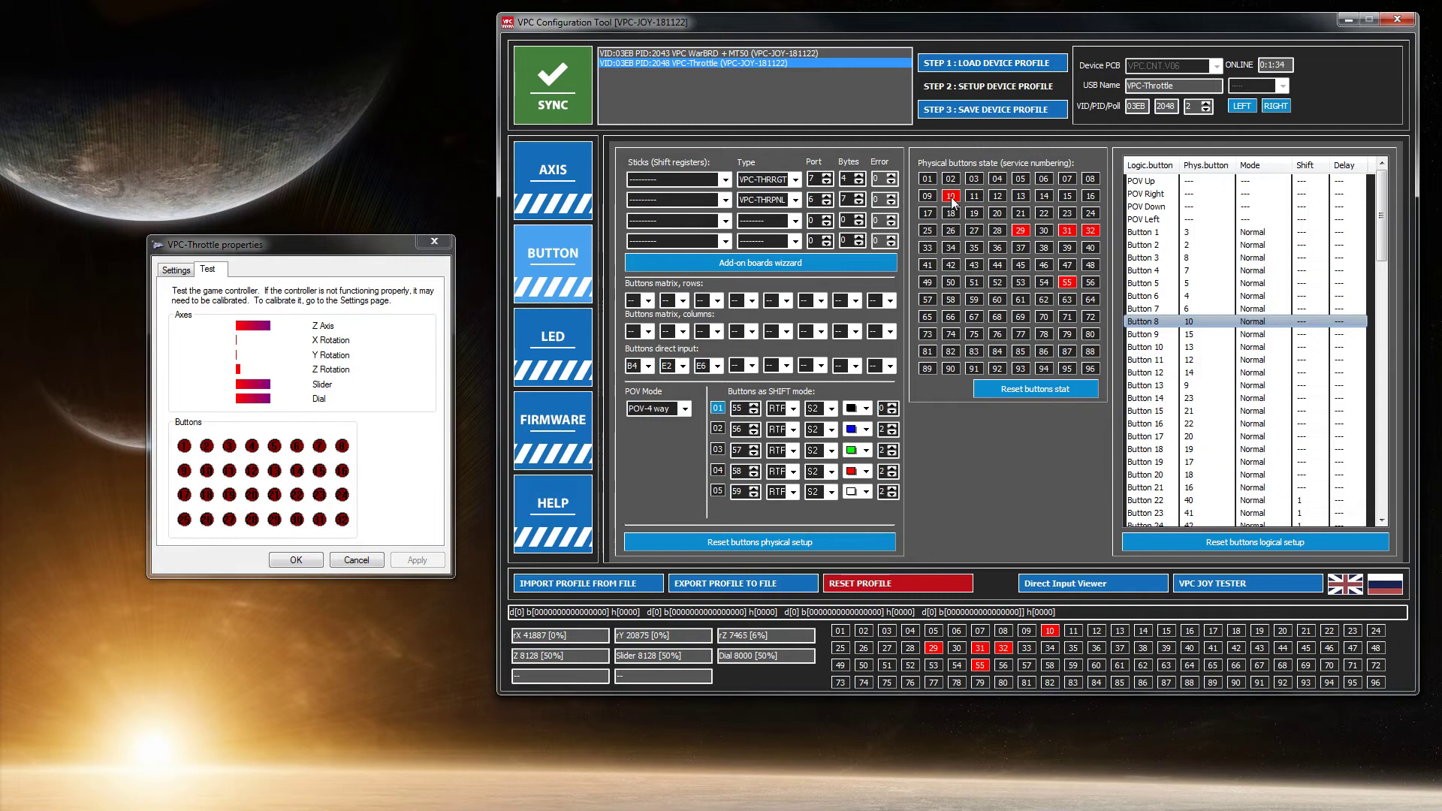
left_click(406, 425)
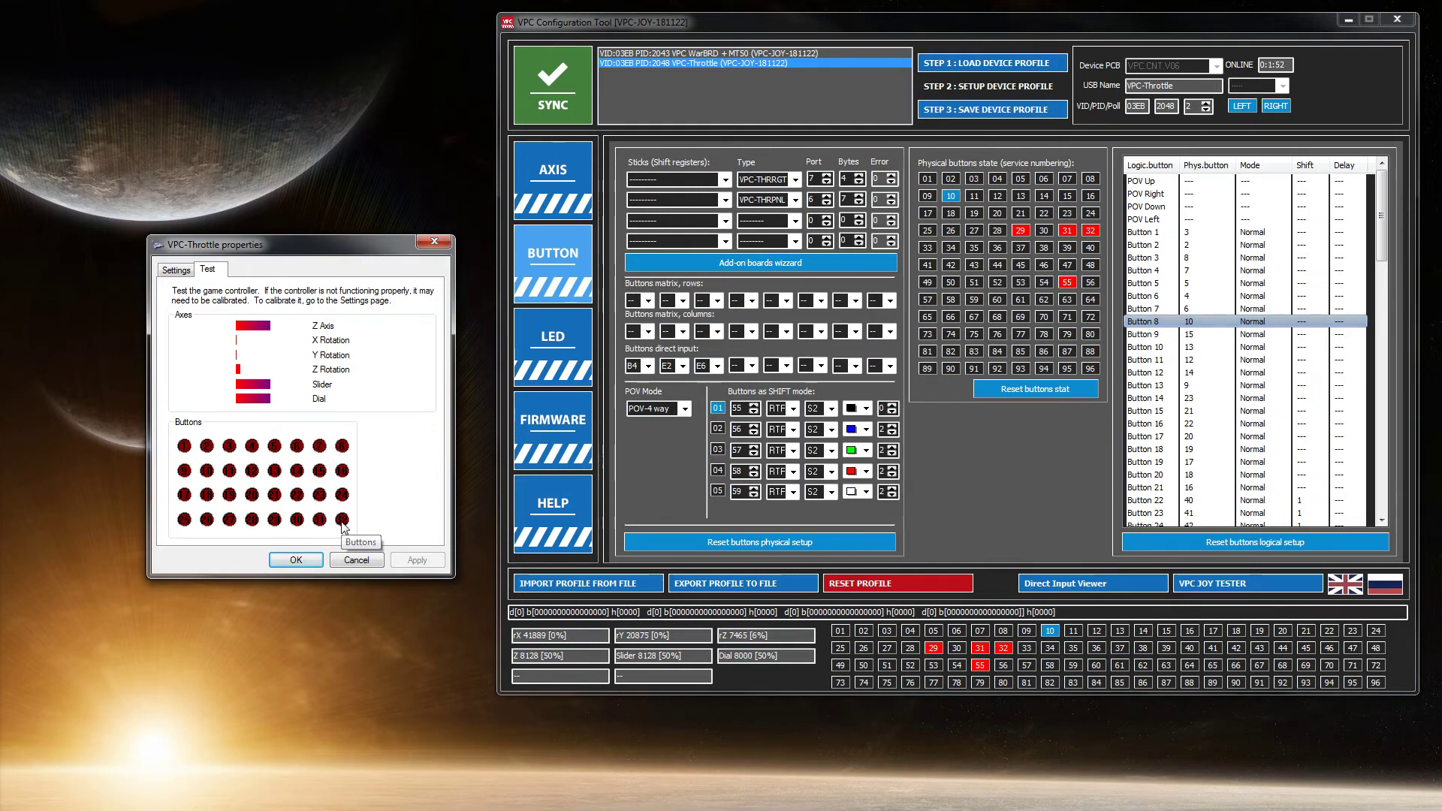
Close the throttle properties, reset the button press stats, and select the last entry, Button 96
left_click(356, 561)
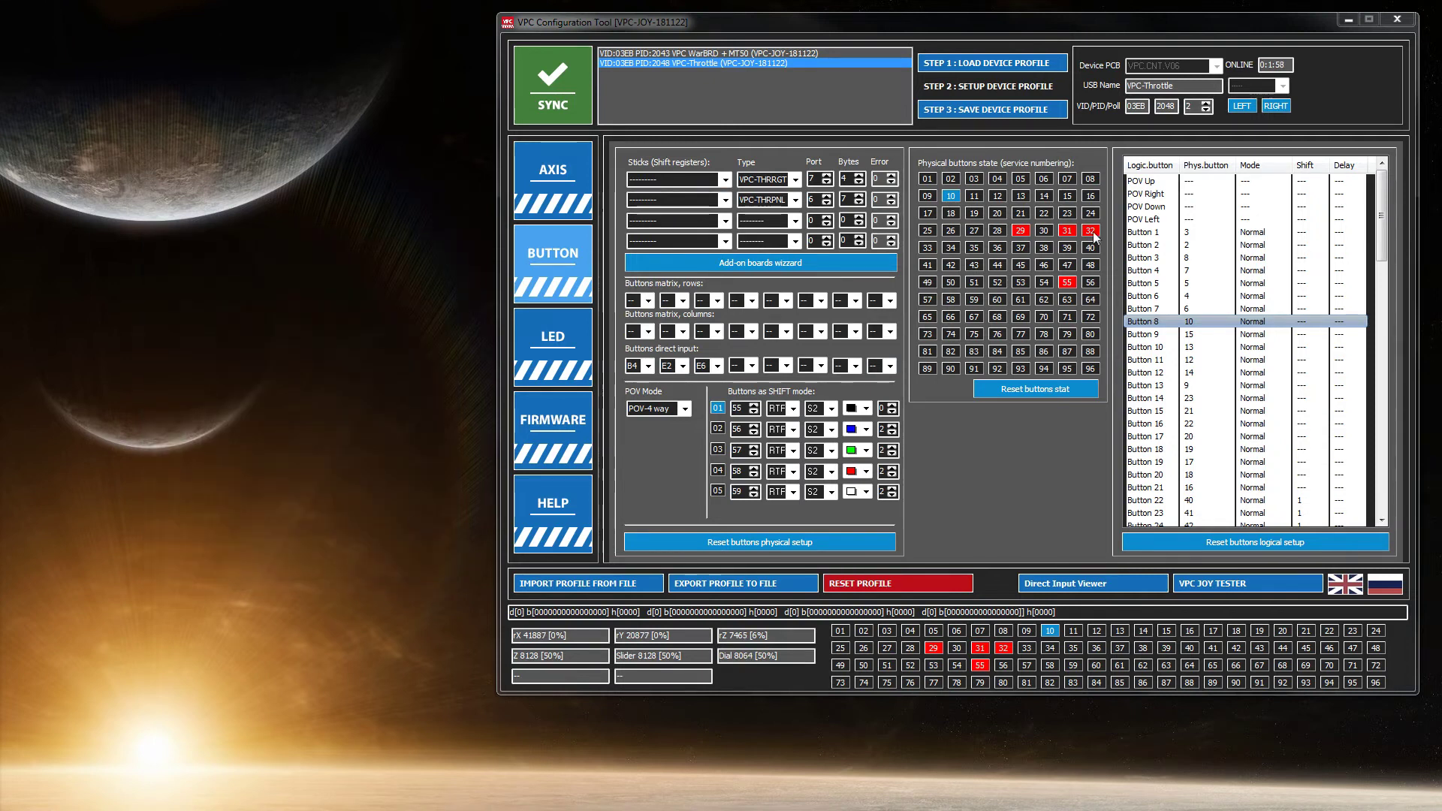
left_click(1064, 393)
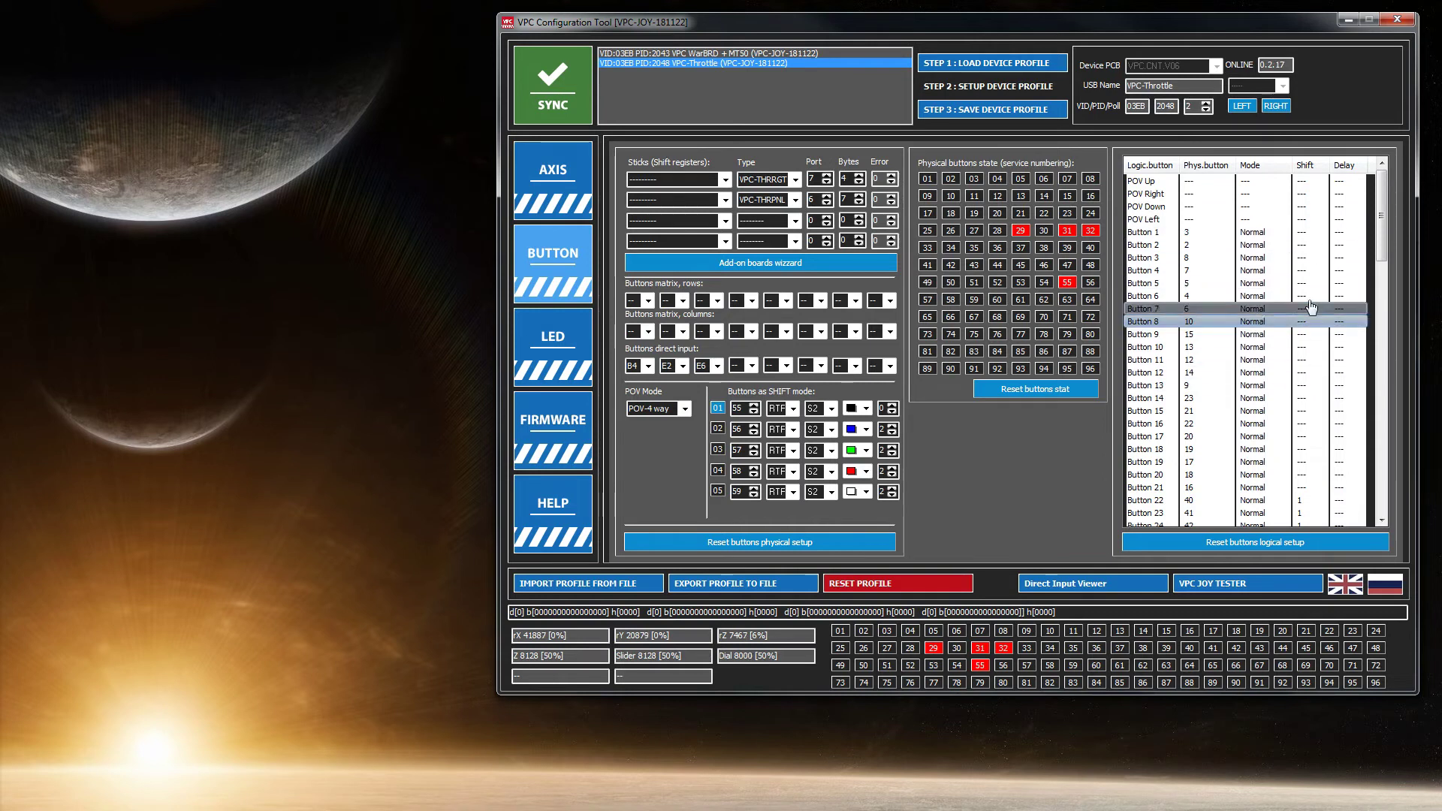
left_click_drag(1386, 232, 1382, 273)
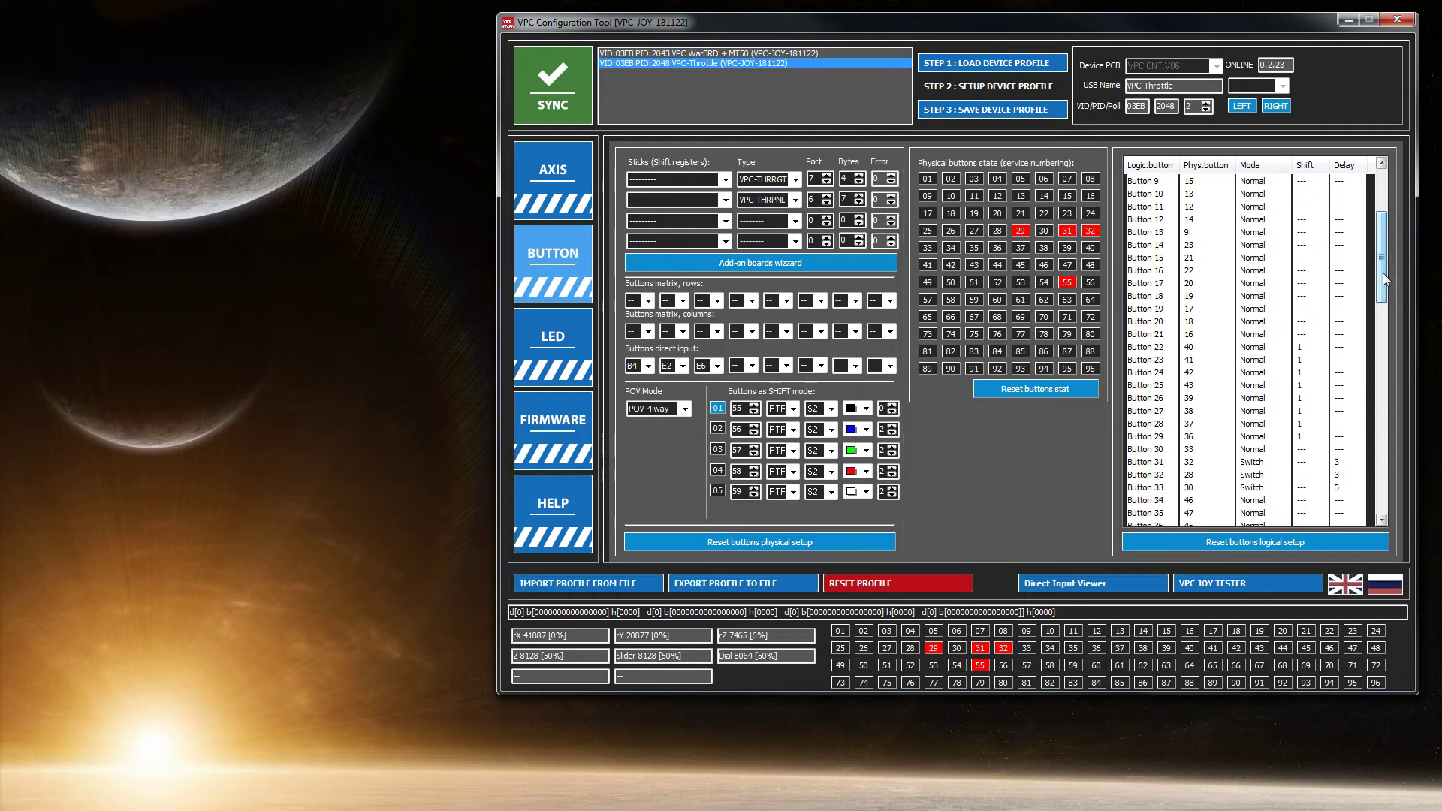
left_click_drag(1382, 281, 1382, 491)
left_click(1179, 517)
left_click(1177, 518)
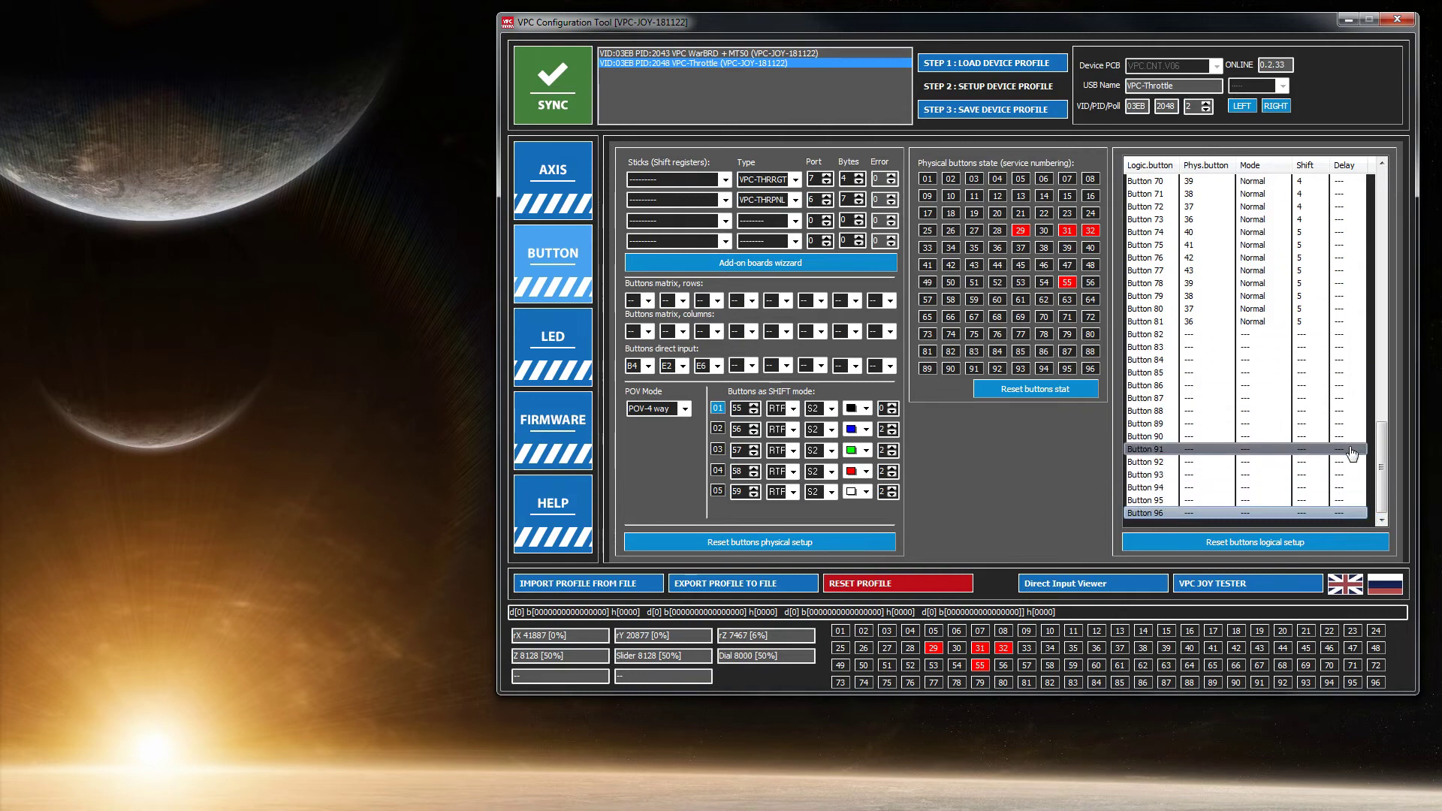
Scroll back up and select Button 22, mapped to physical button 40 with Shift 1
left_click_drag(1384, 480, 1379, 281)
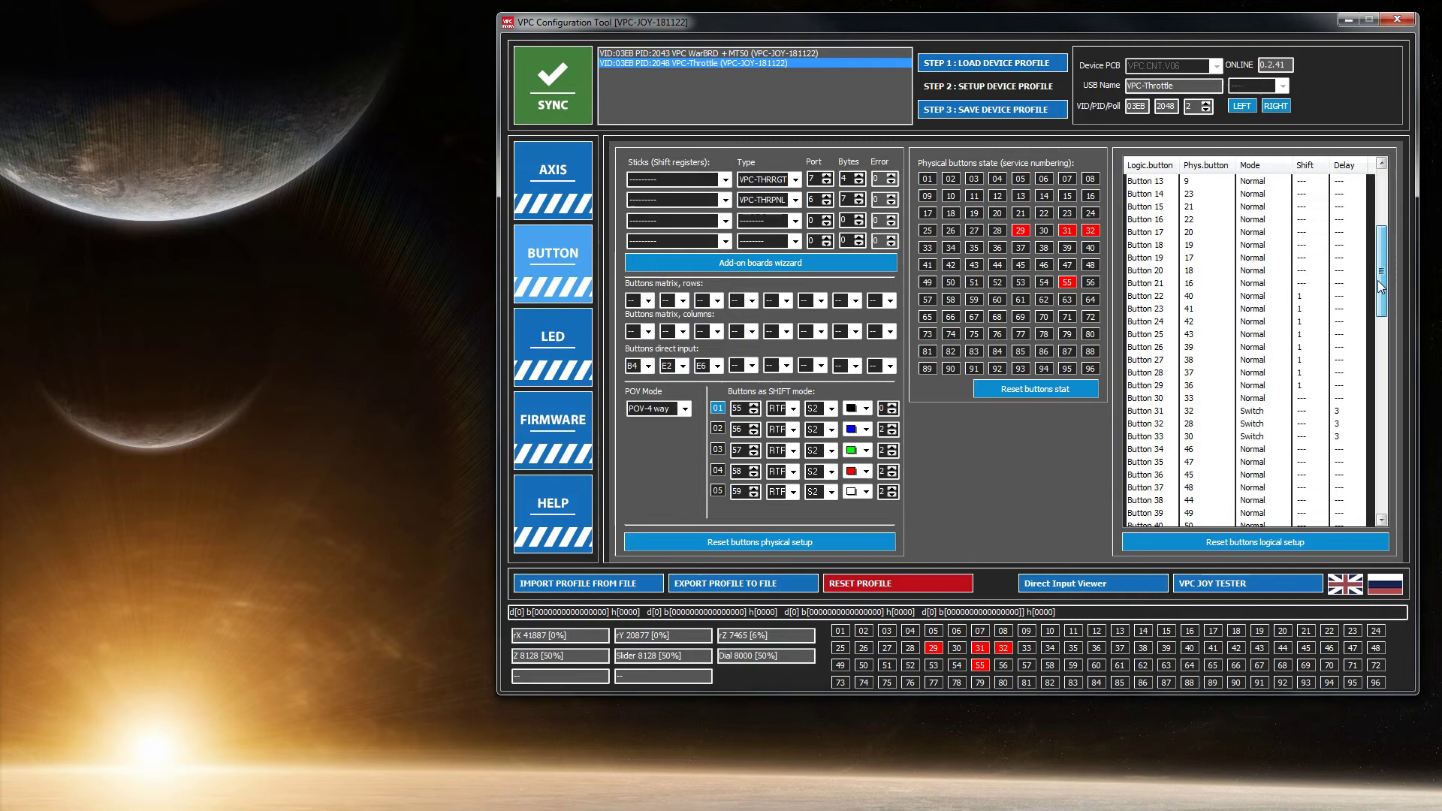
left_click(1201, 305)
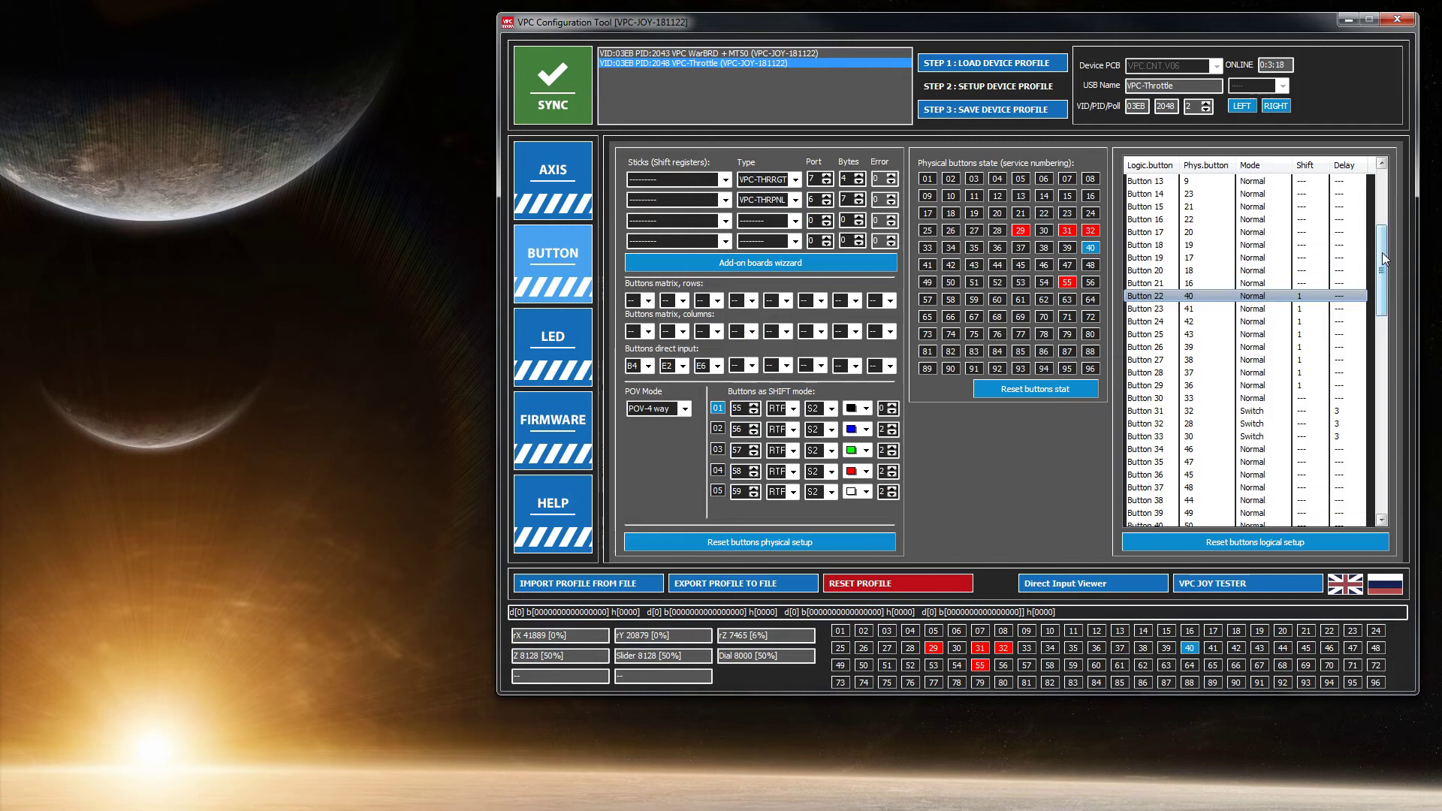
mouse_move(1382, 252)
left_mouse_down()
mouse_move(1392, 186)
mouse_move(1386, 248)
left_mouse_up()
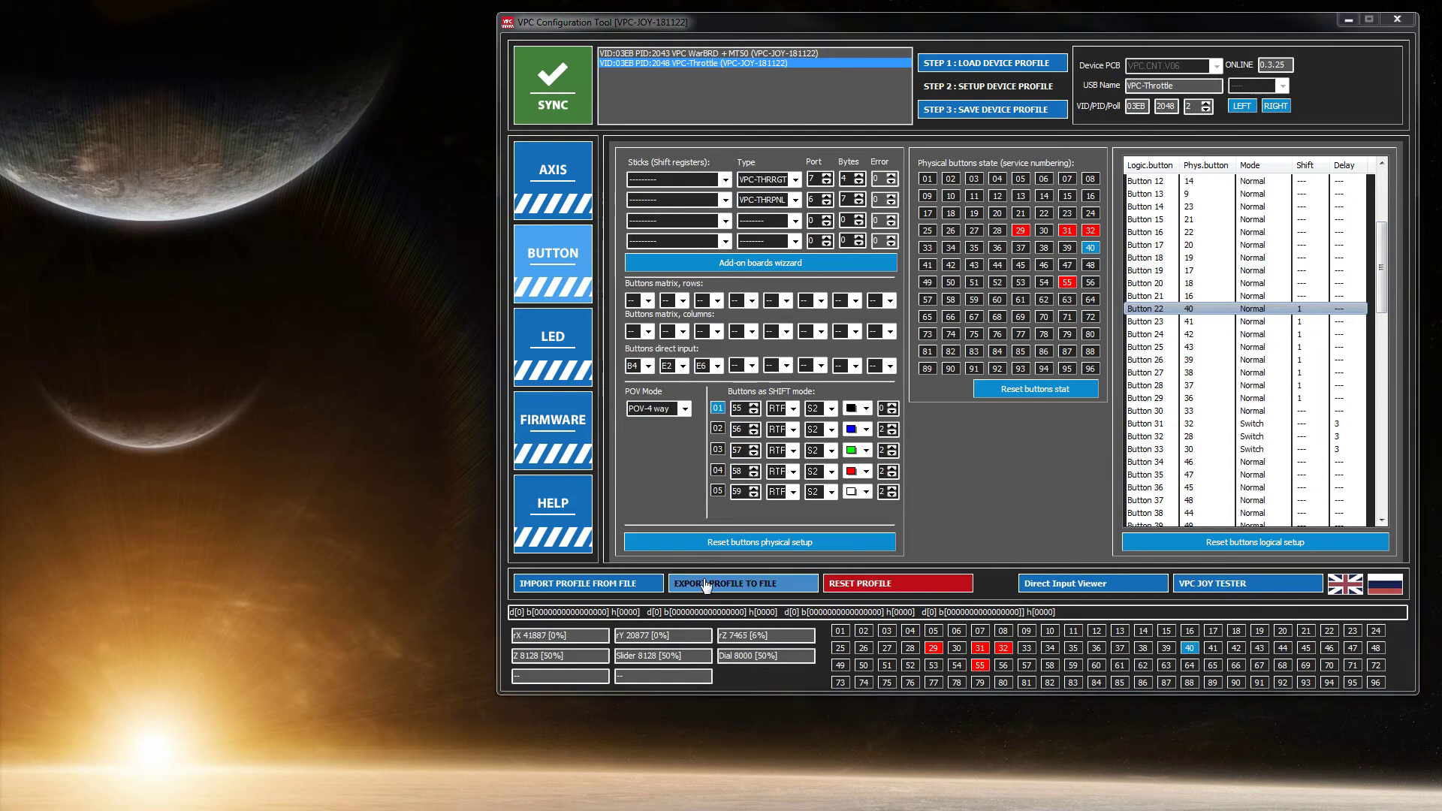
View VPC-Throttle Button 22's Map to Keyboard action in Joystick Gremlin, then minimize Gremlin
key("alt+Tab")
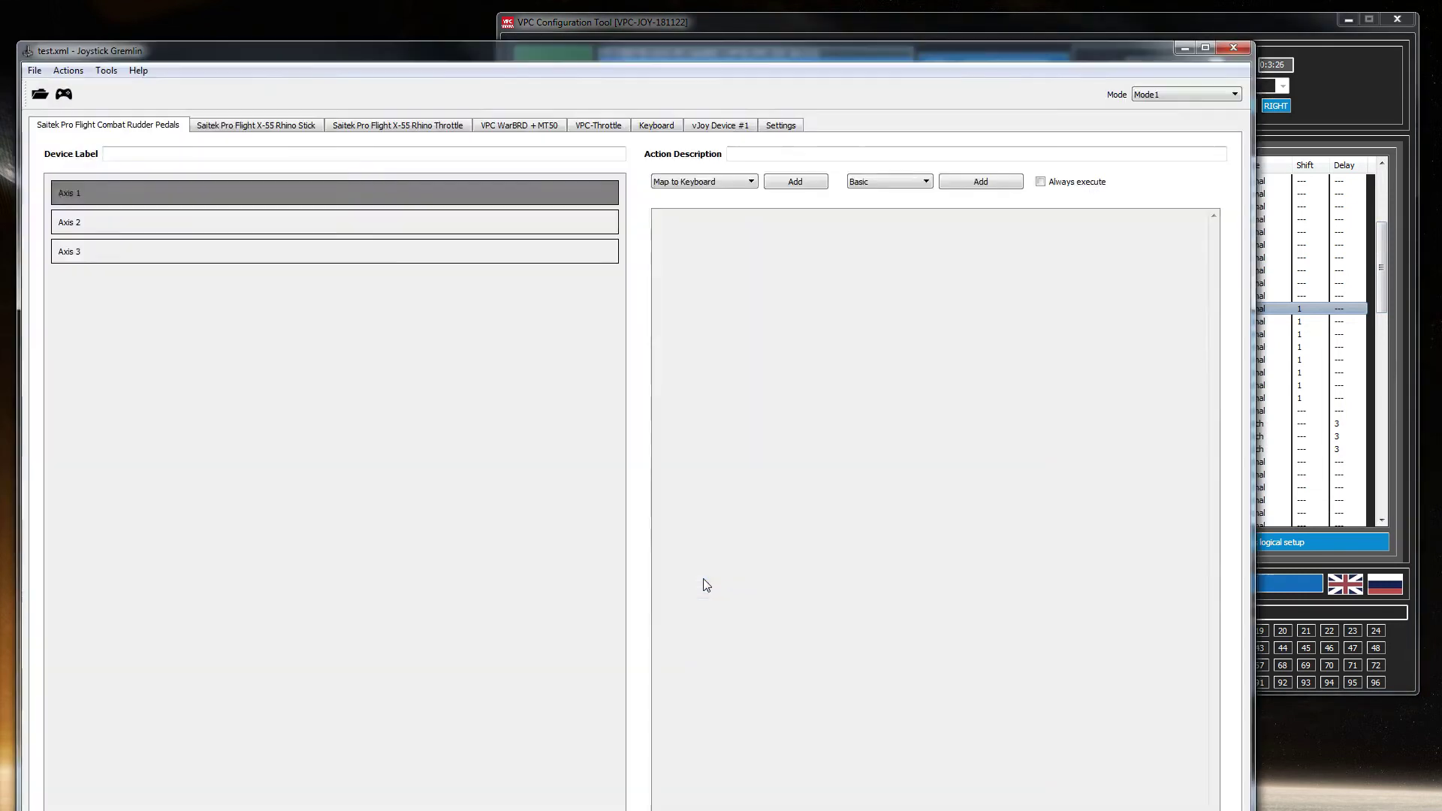
left_click(596, 124)
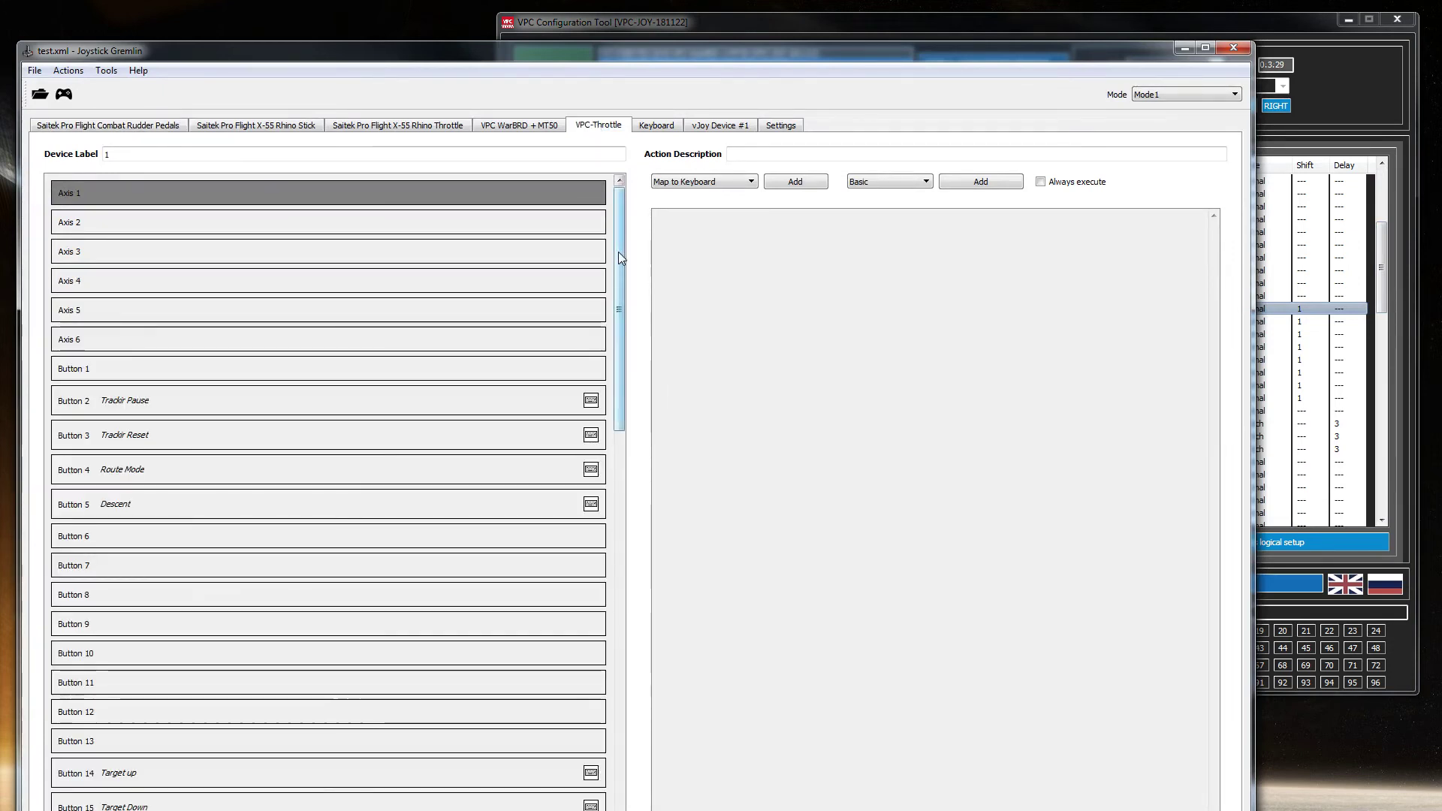
scroll(619, 251, "down", 8)
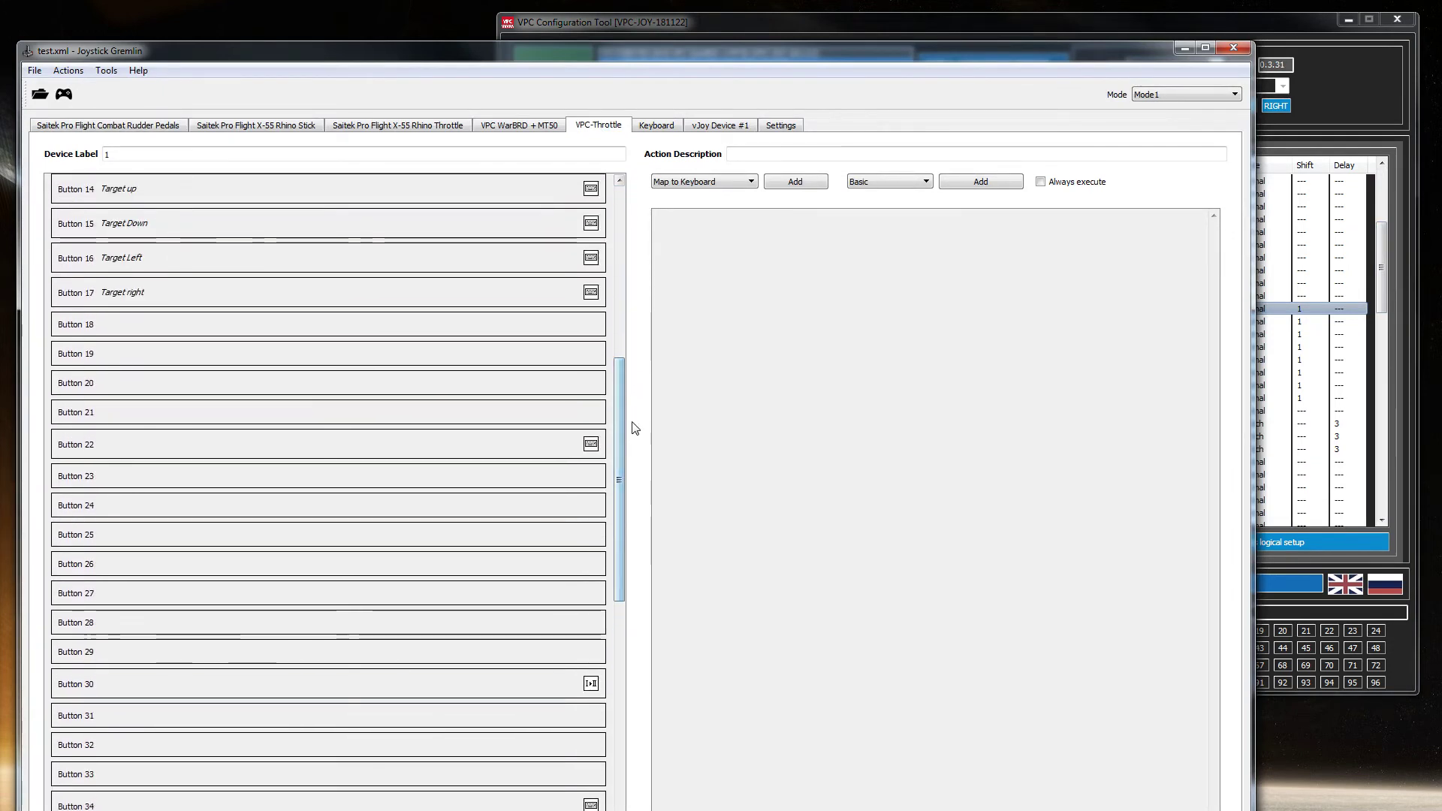
left_click(600, 455)
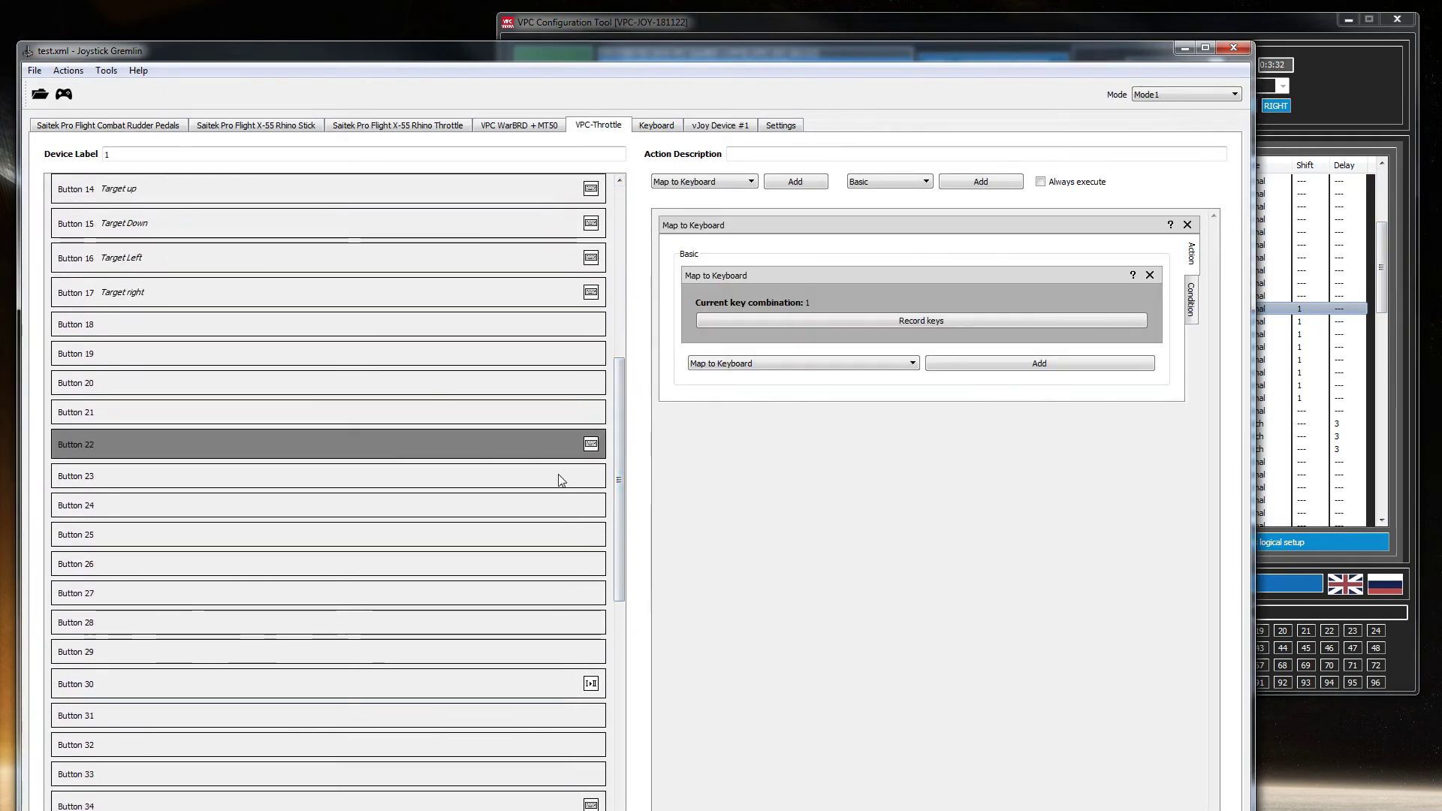
left_click(172, 455)
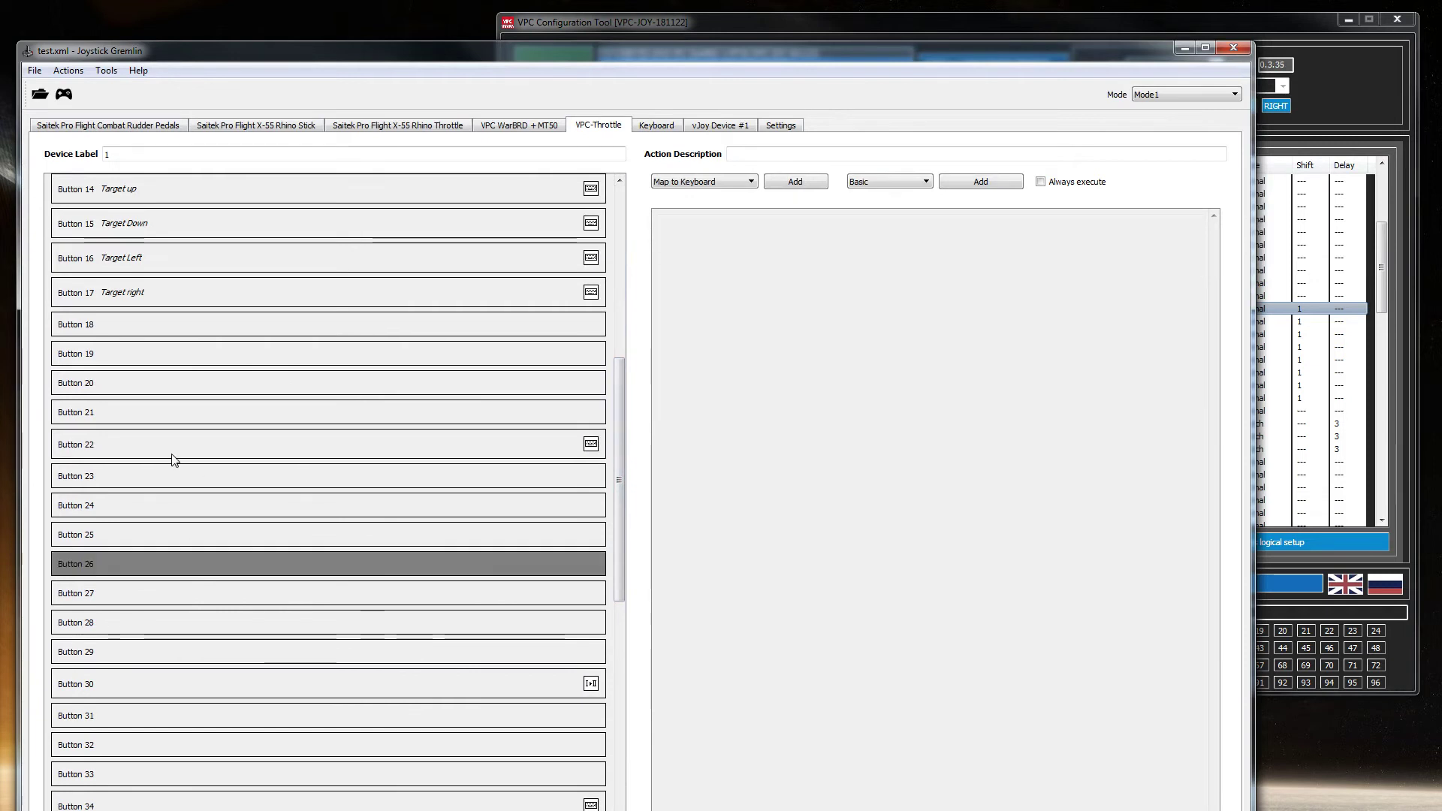
left_click(172, 459)
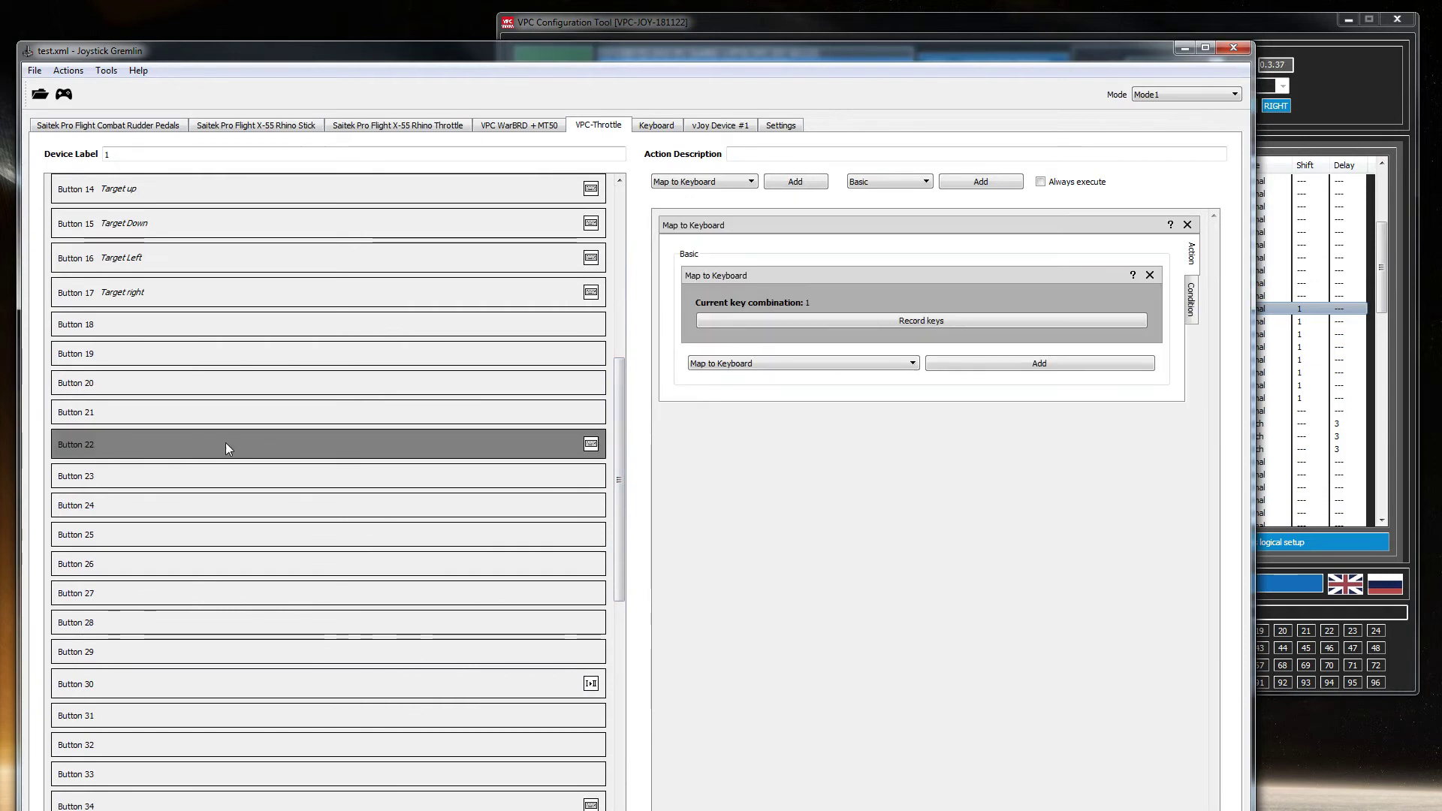
left_click(1185, 47)
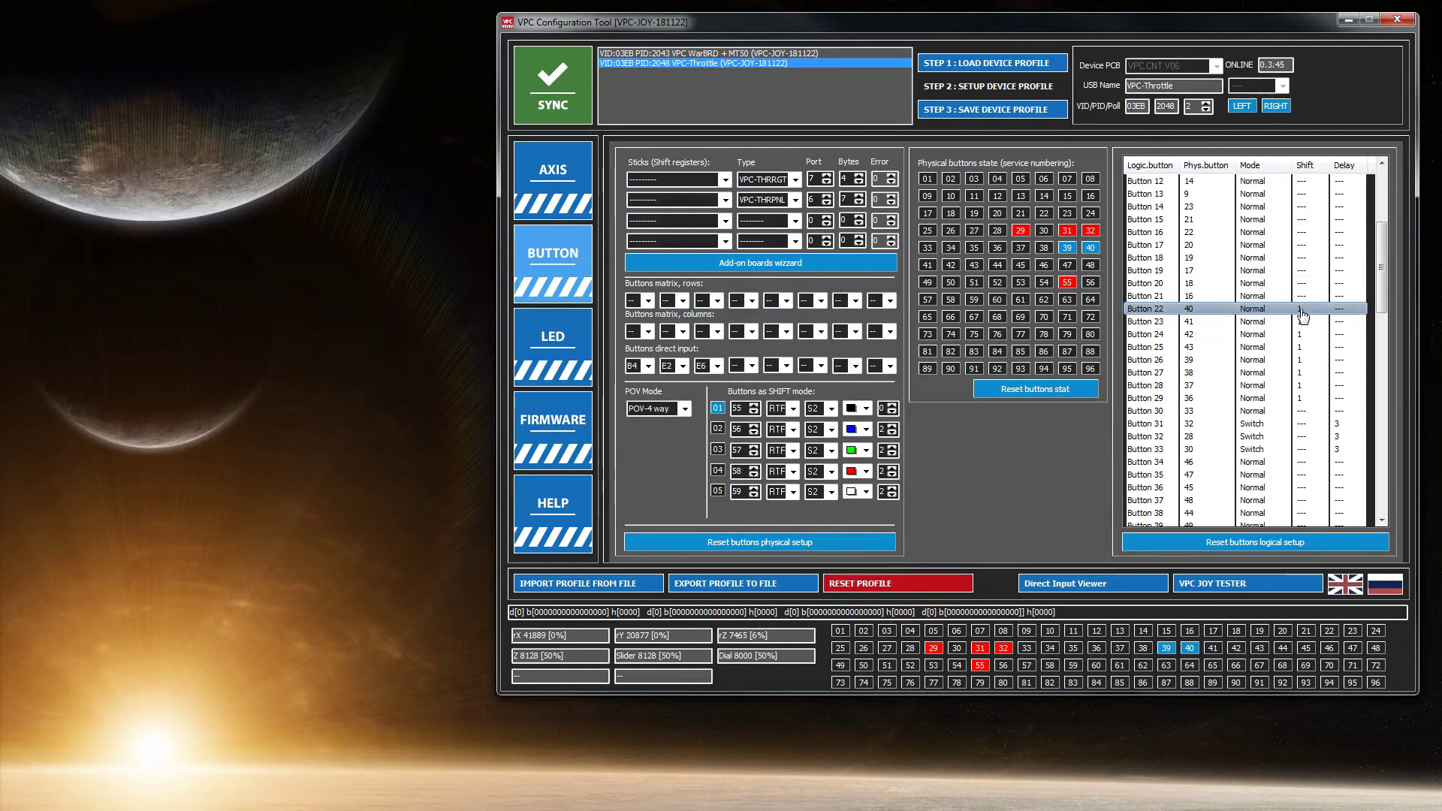
Review Button 22's logical name and physical button fields, cancel, and scroll to Button 50 (Shift 2)
double_click(1207, 309)
left_click_drag(1270, 179, 1173, 181)
key("Tab")
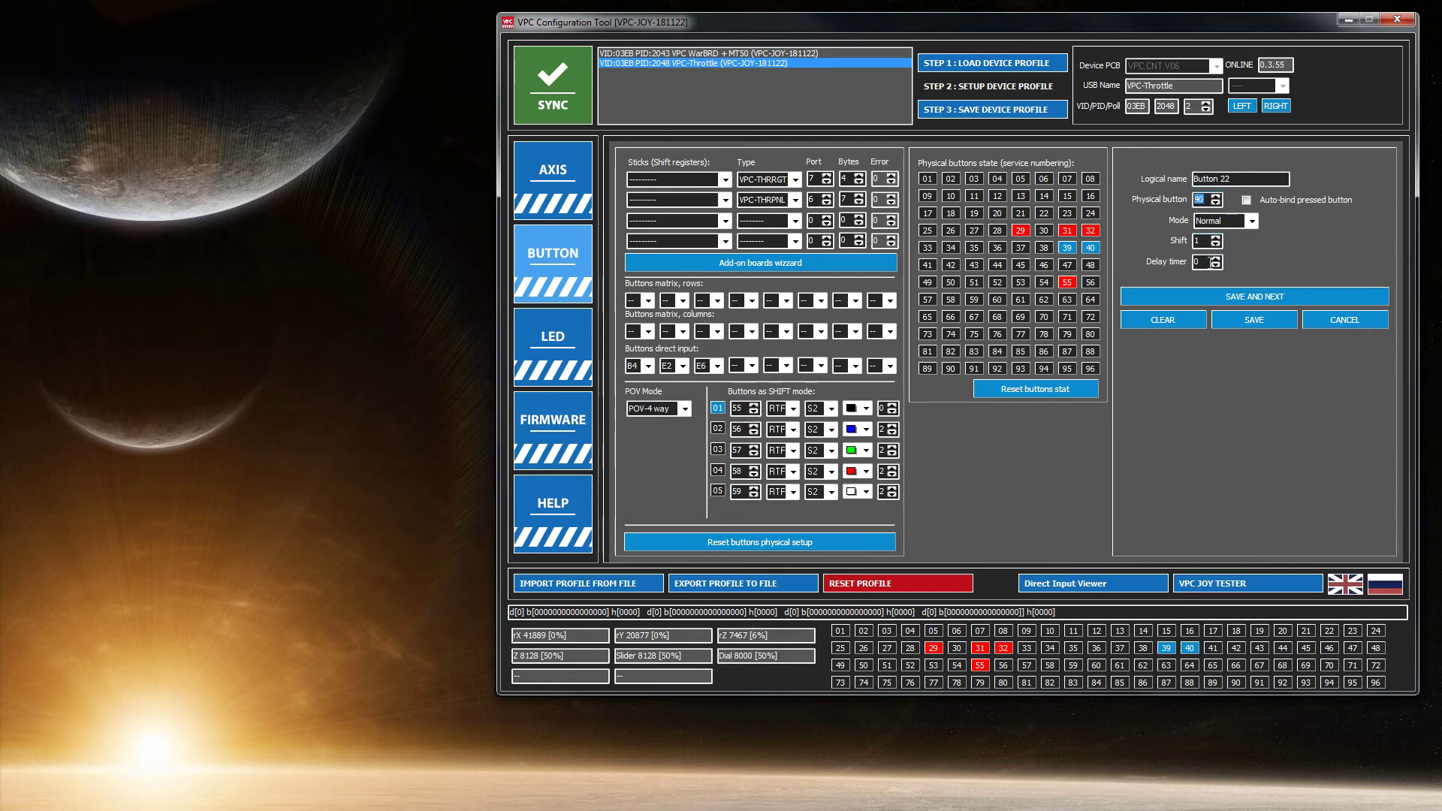
left_click(1239, 178)
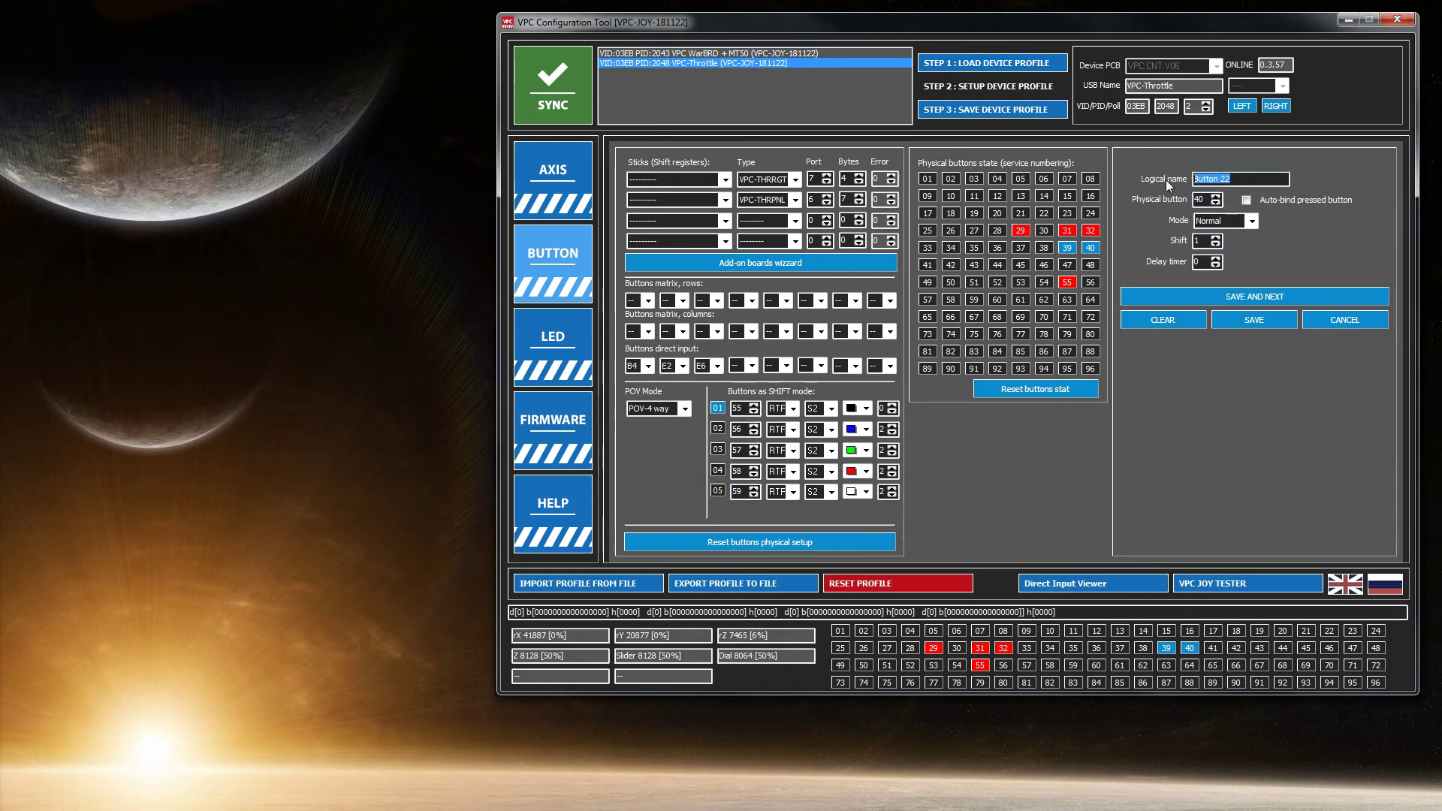
left_click(1345, 323)
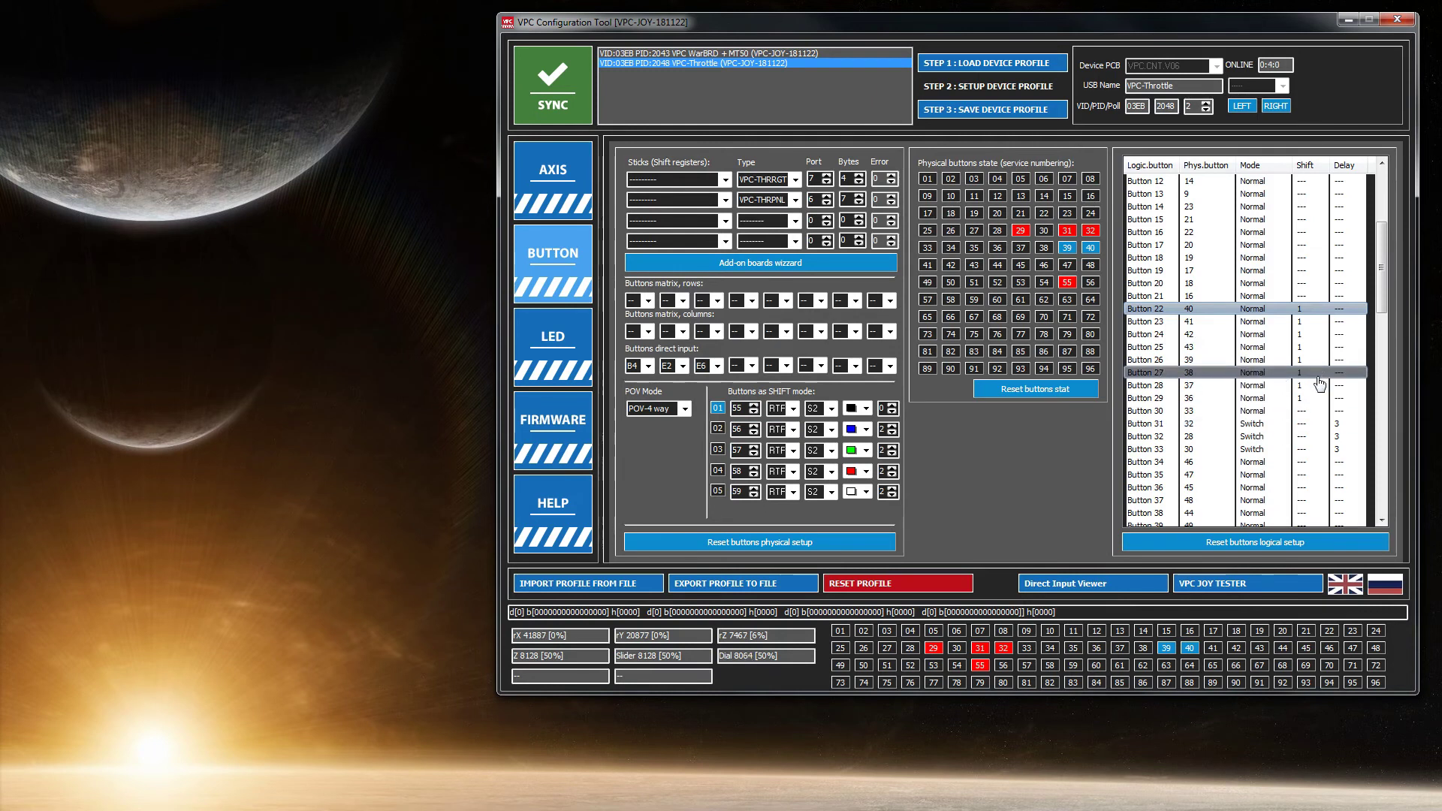
left_click_drag(1384, 269, 1376, 357)
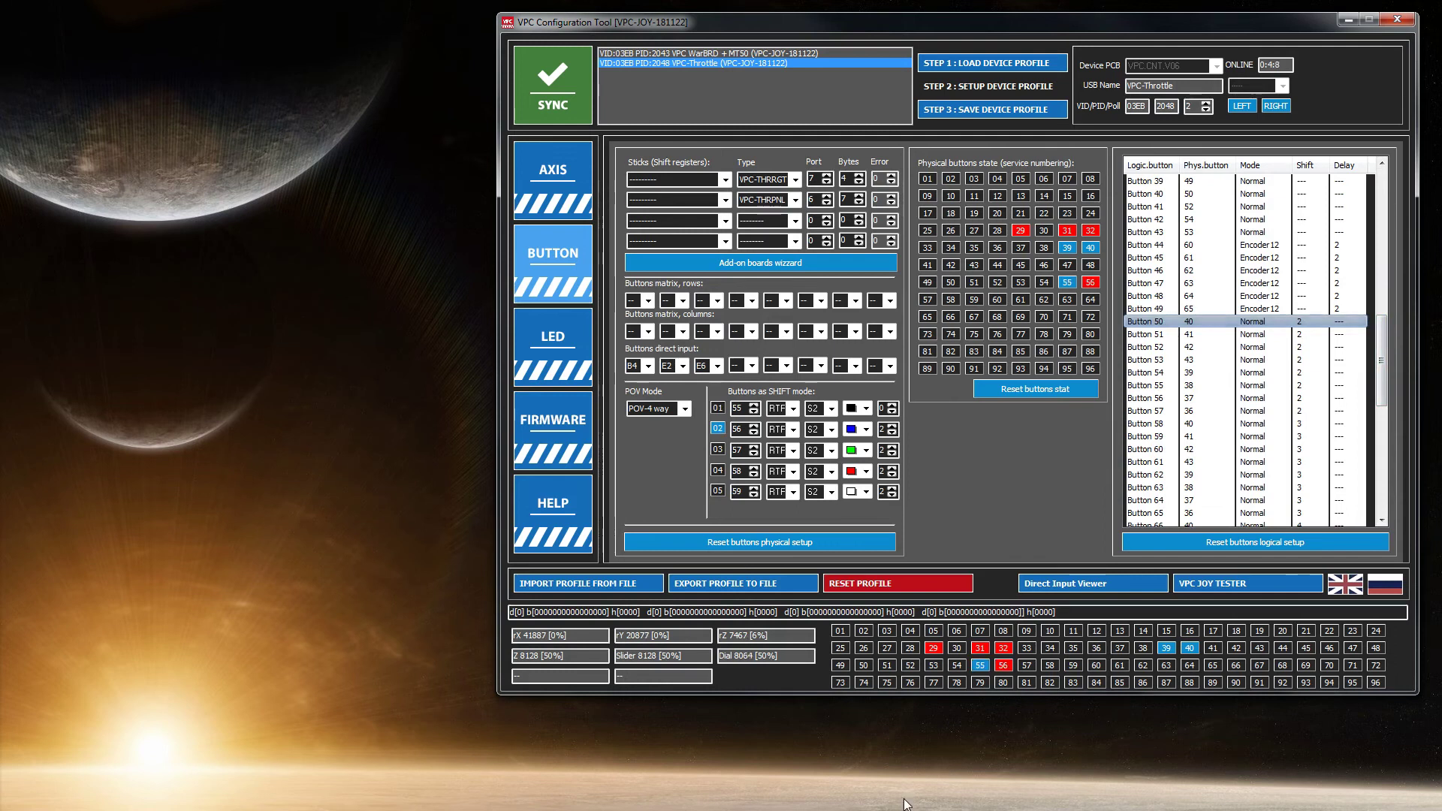
Confirm in Joystick Gremlin that VPC-Throttle Button 50 has no action, then hide Gremlin
key("alt+Tab")
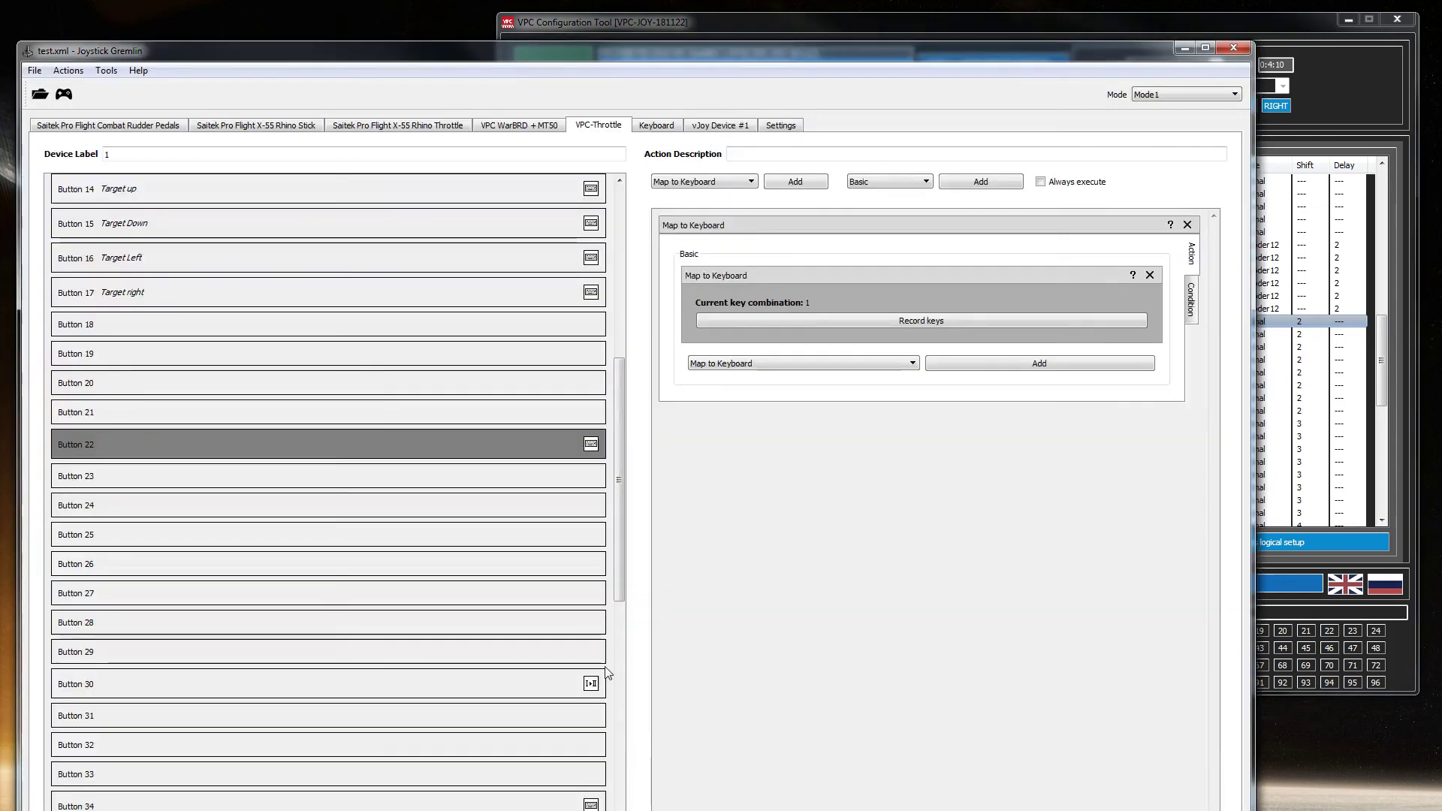
left_click_drag(619, 455, 607, 655)
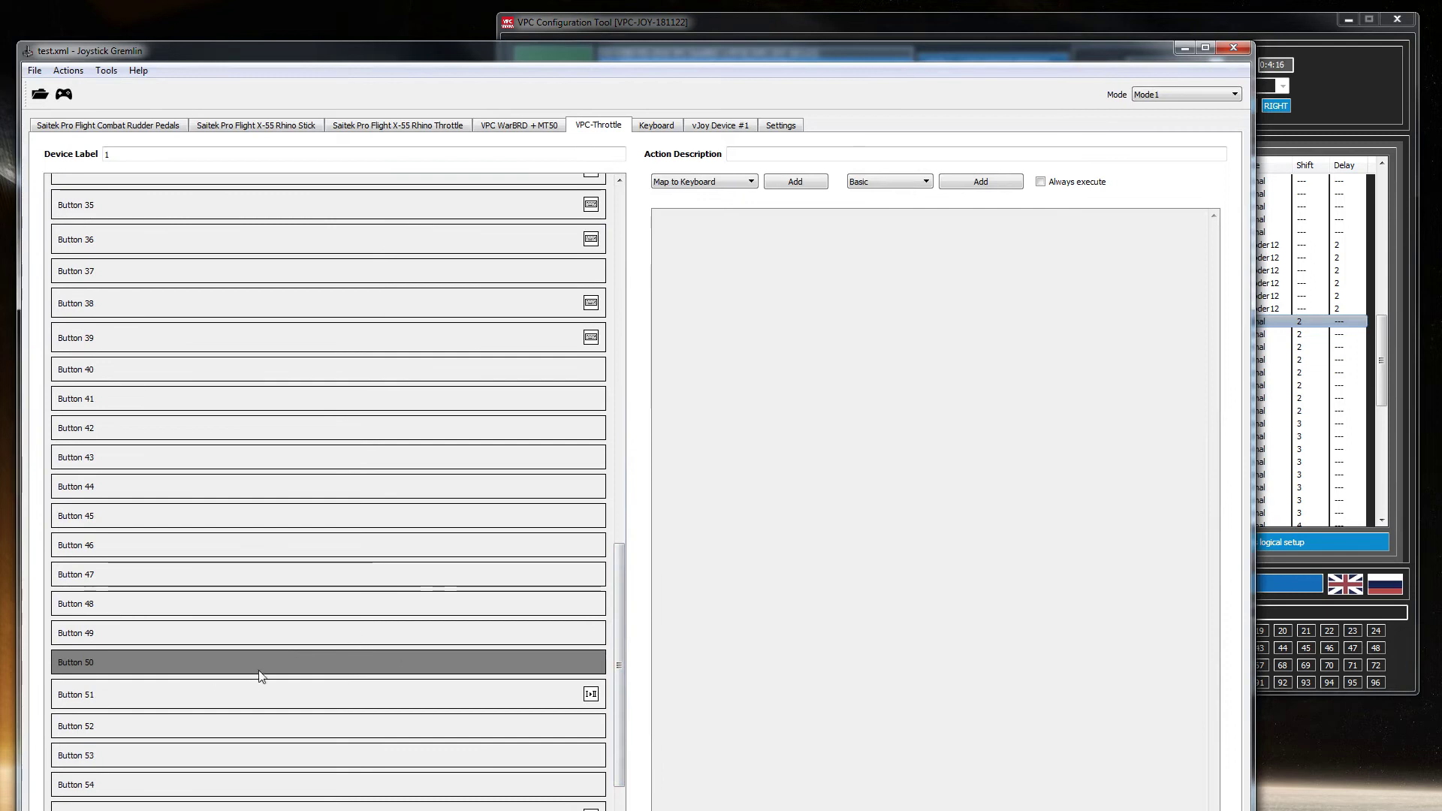
left_click(1184, 49)
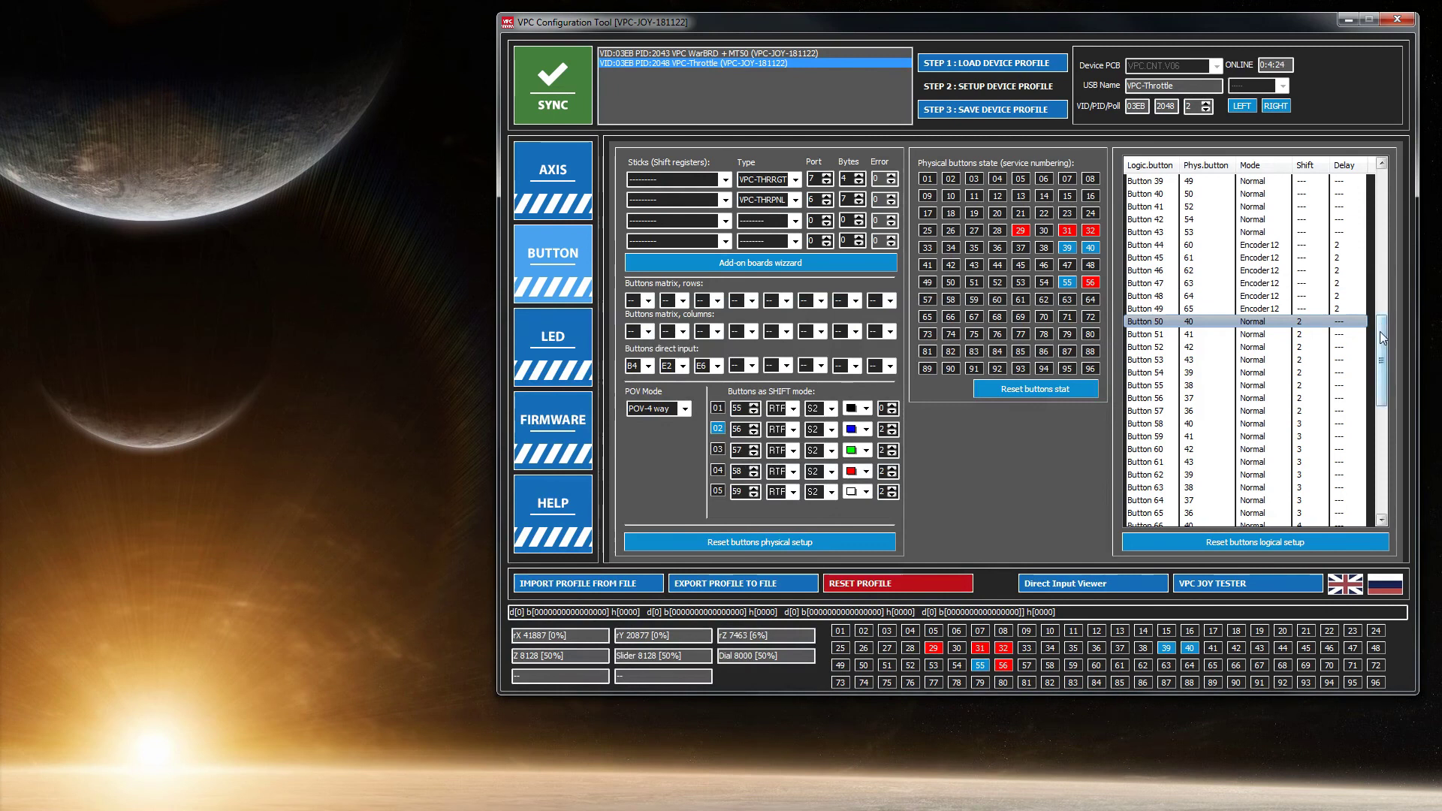
left_click_drag(1383, 339, 1383, 353)
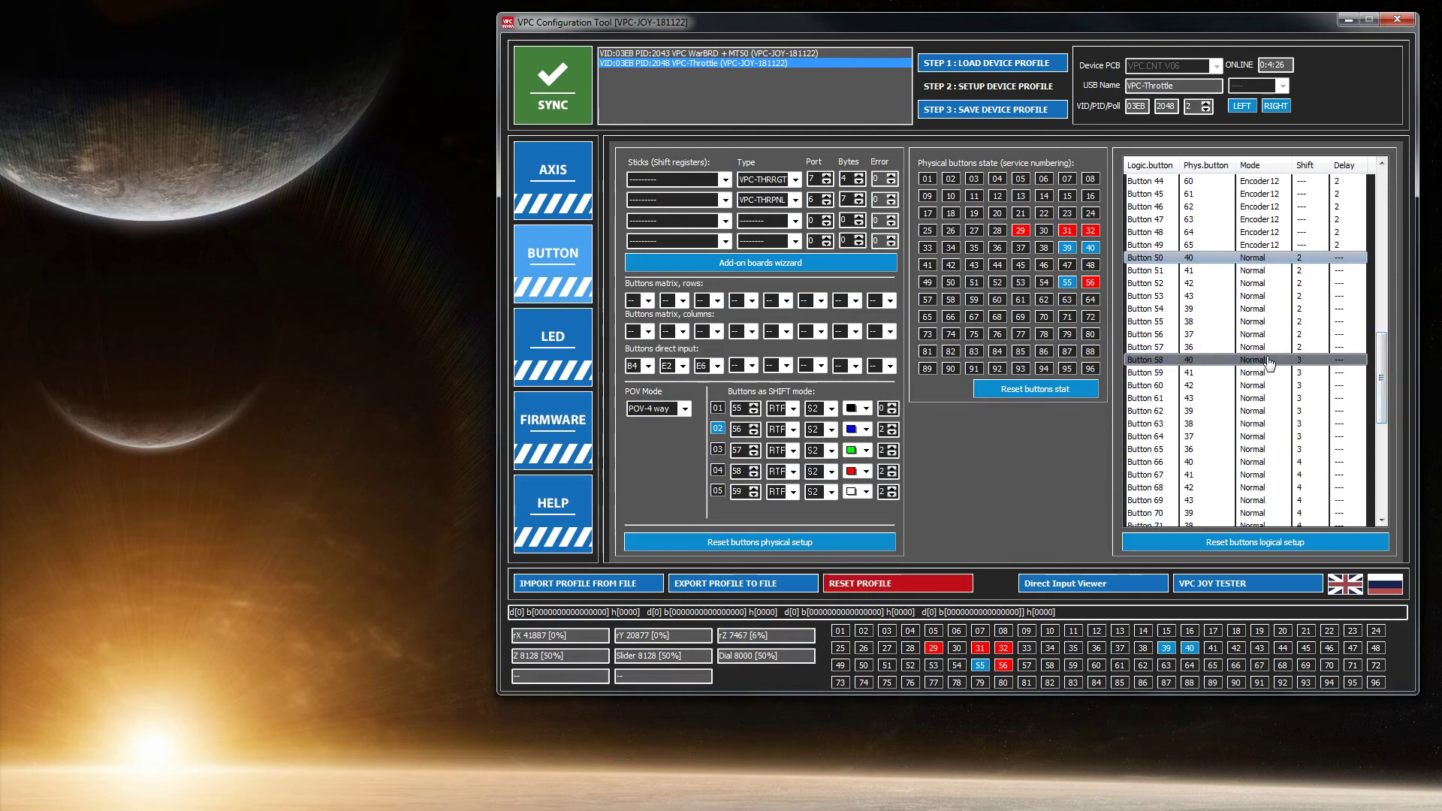
left_click(1202, 349)
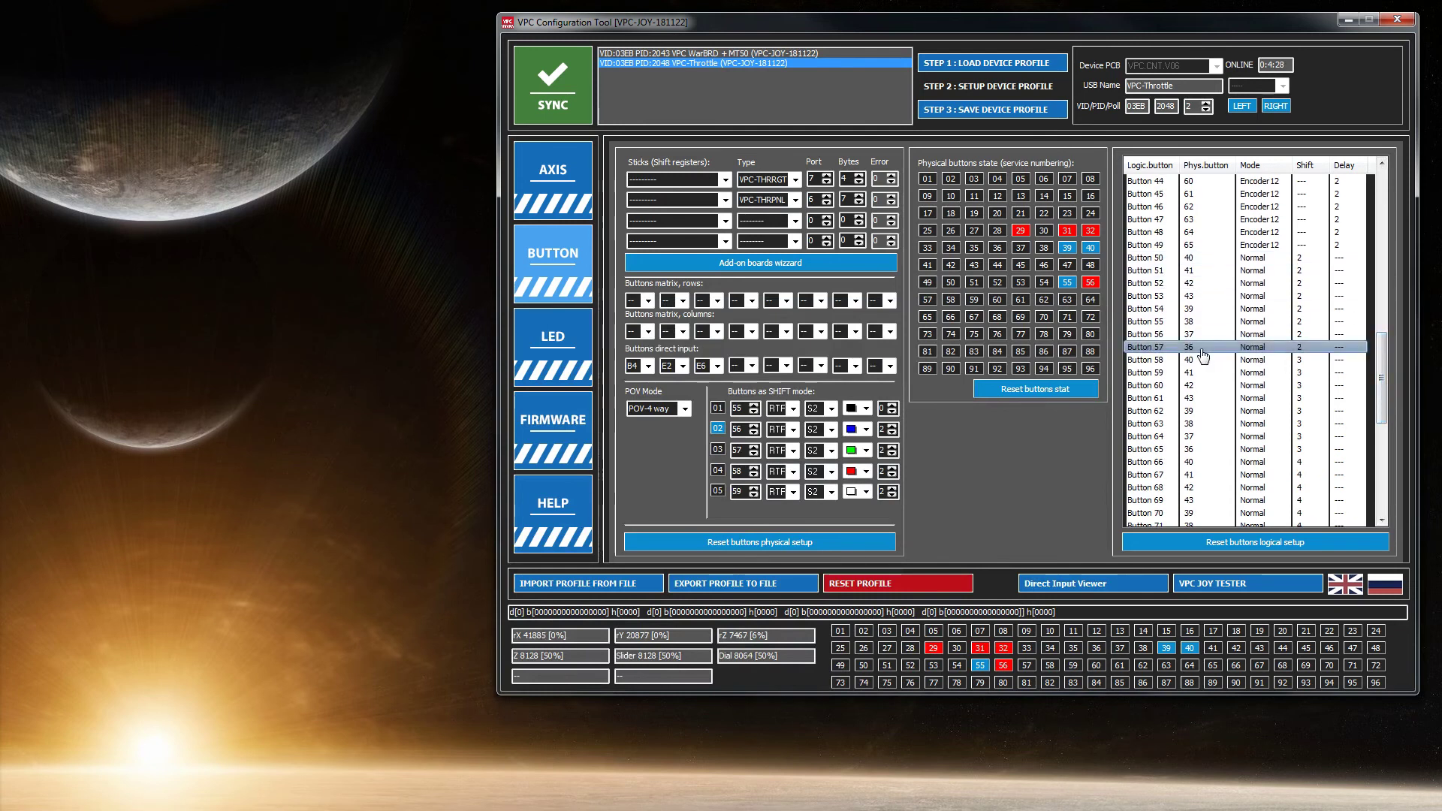
left_click(1204, 361)
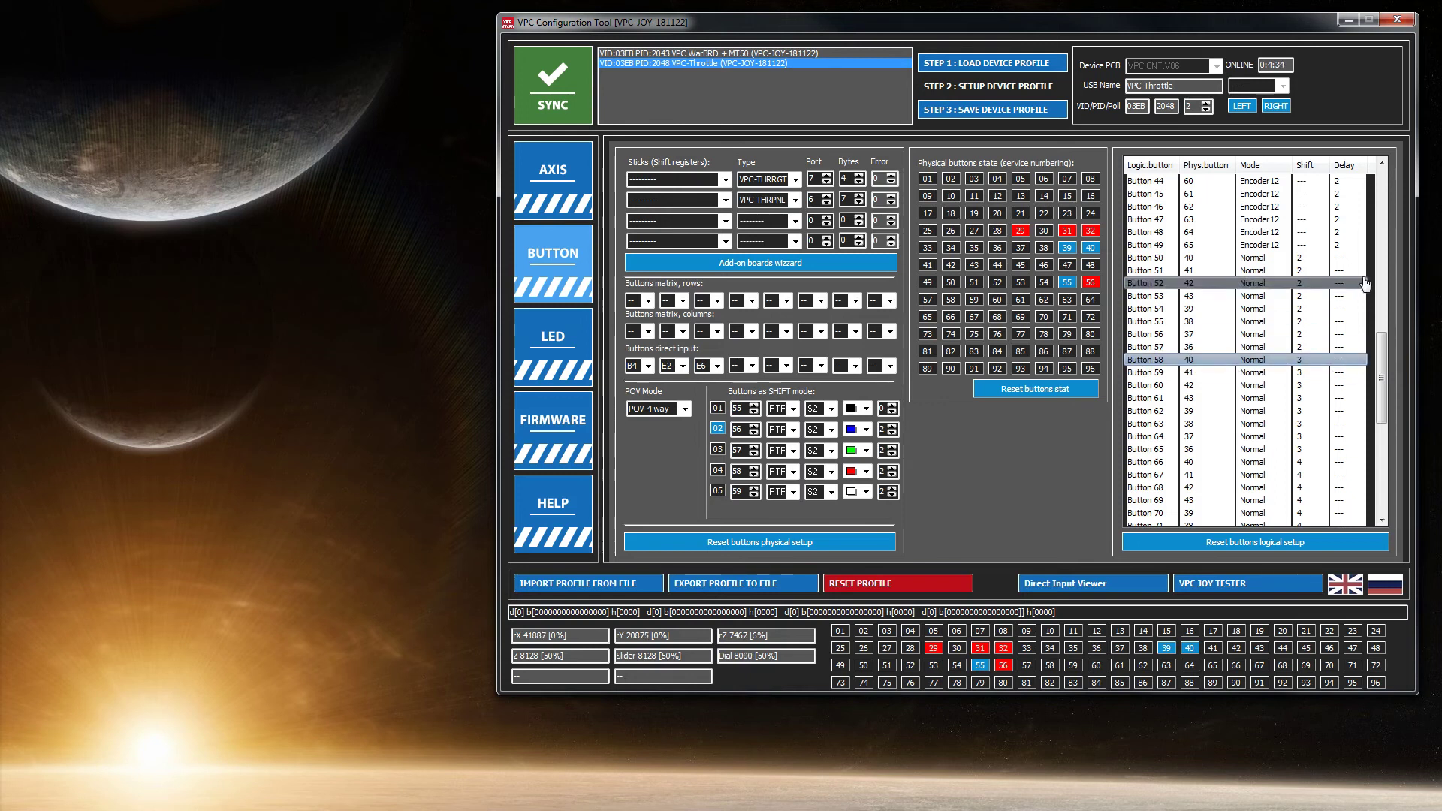
left_click_drag(1380, 353, 1381, 399)
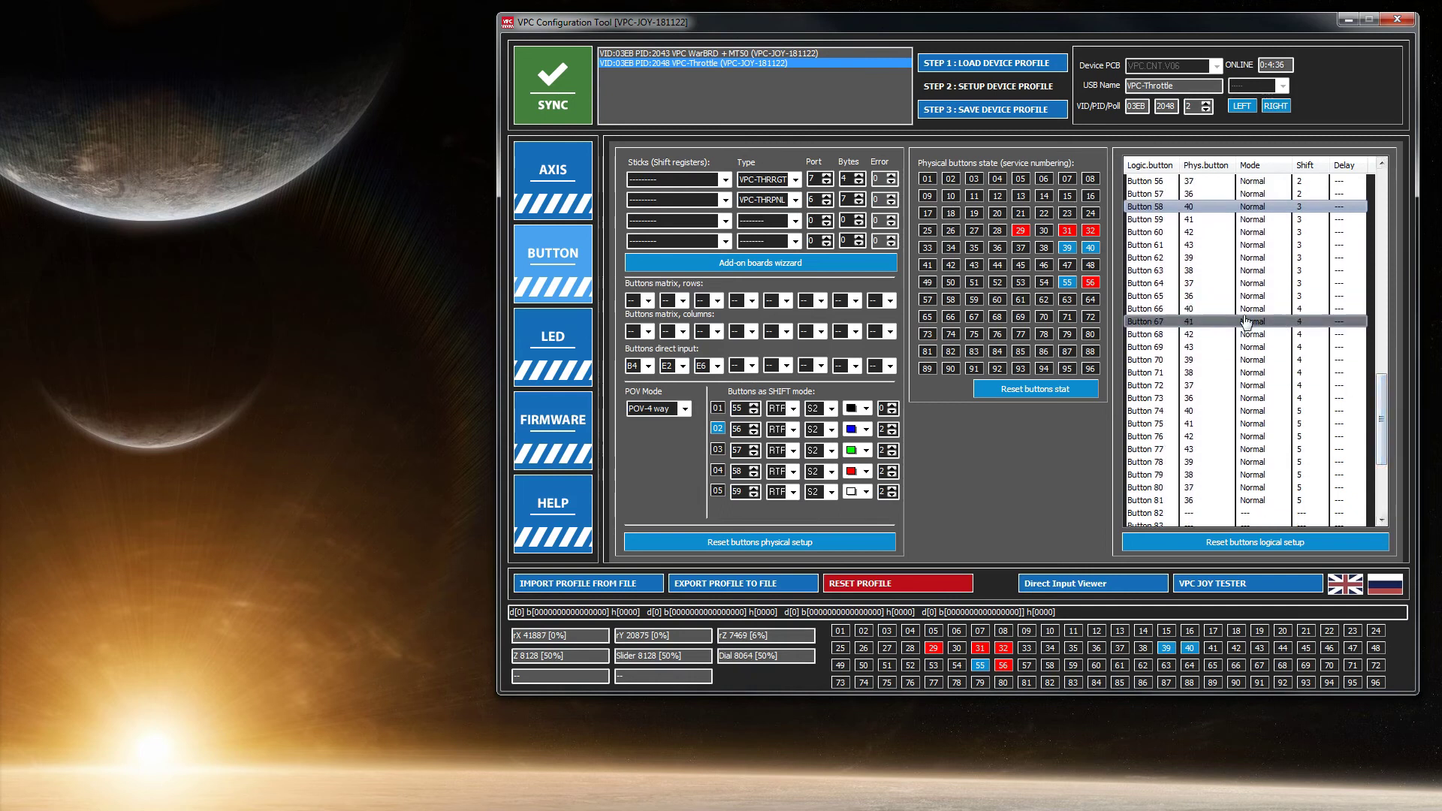
left_click(1189, 309)
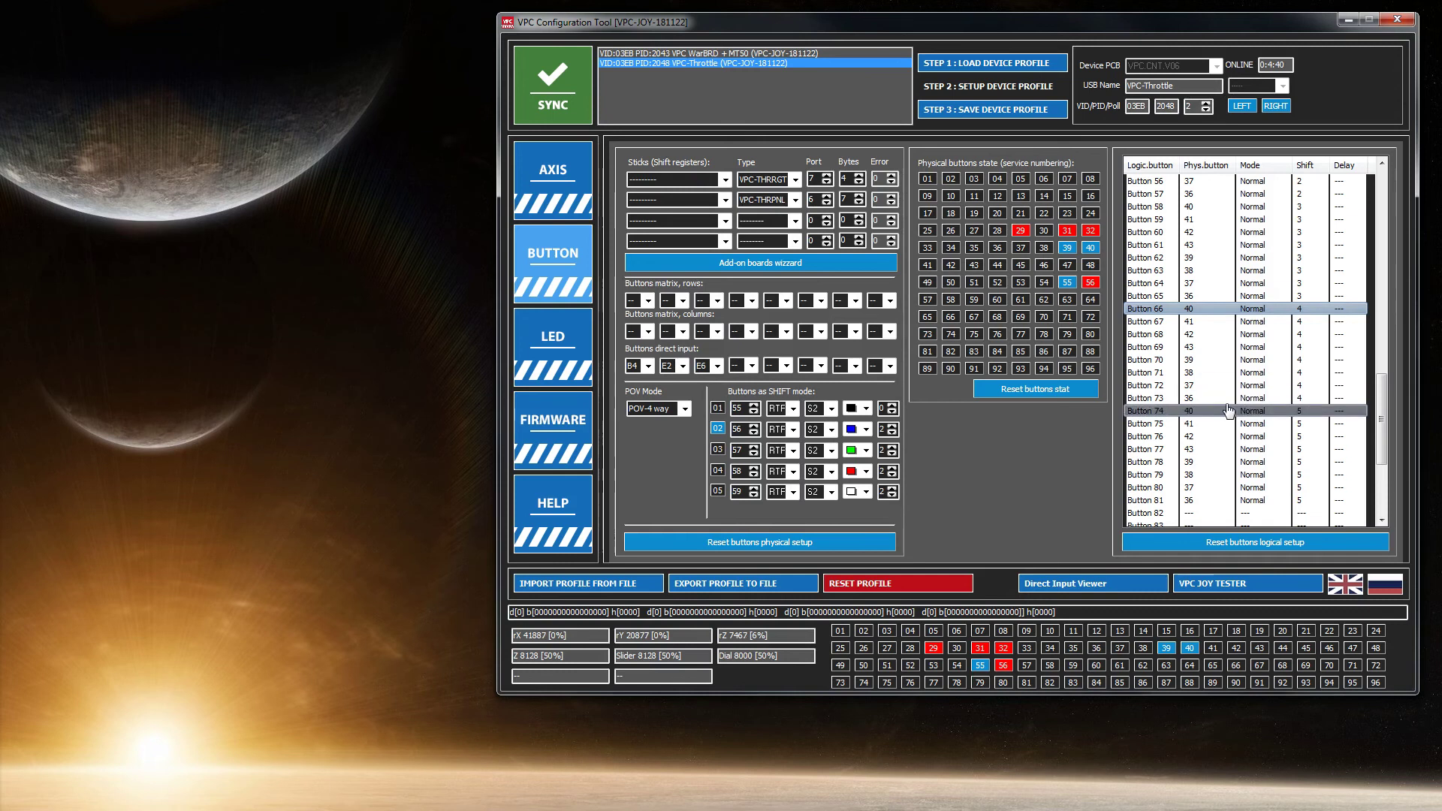
left_click(1202, 412)
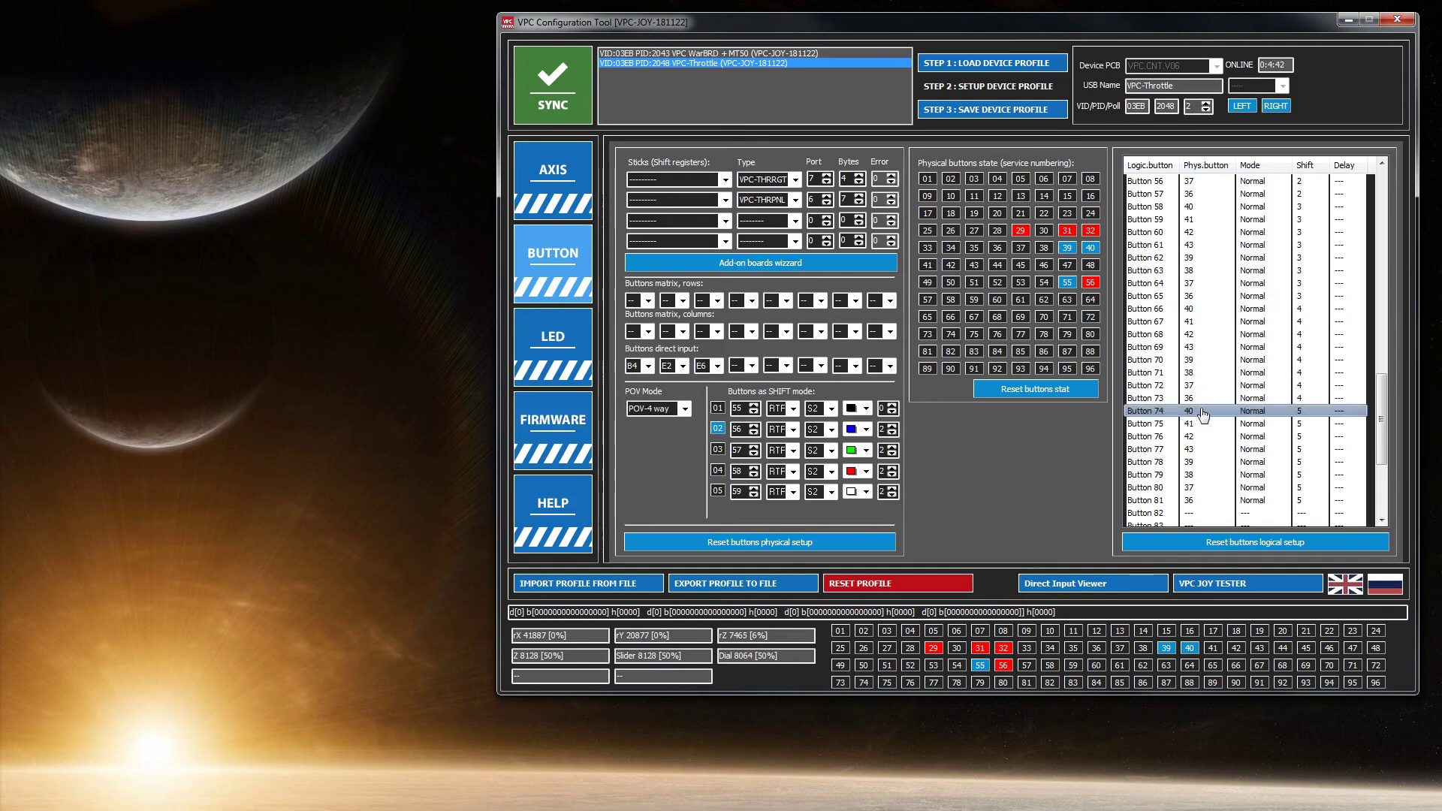
left_click(1200, 415)
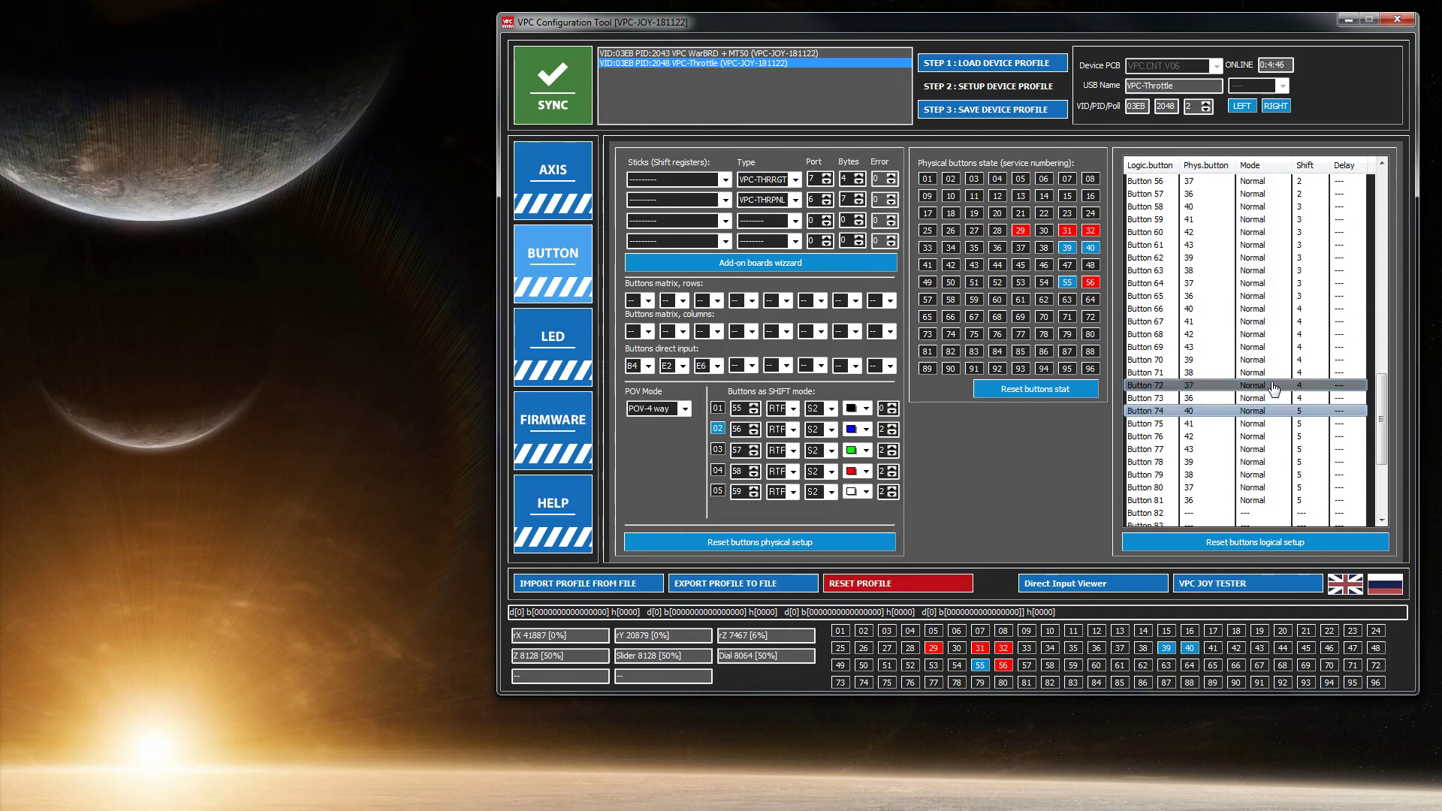
scroll(1386, 422, "down", 1)
left_click_drag(1384, 426, 1381, 477)
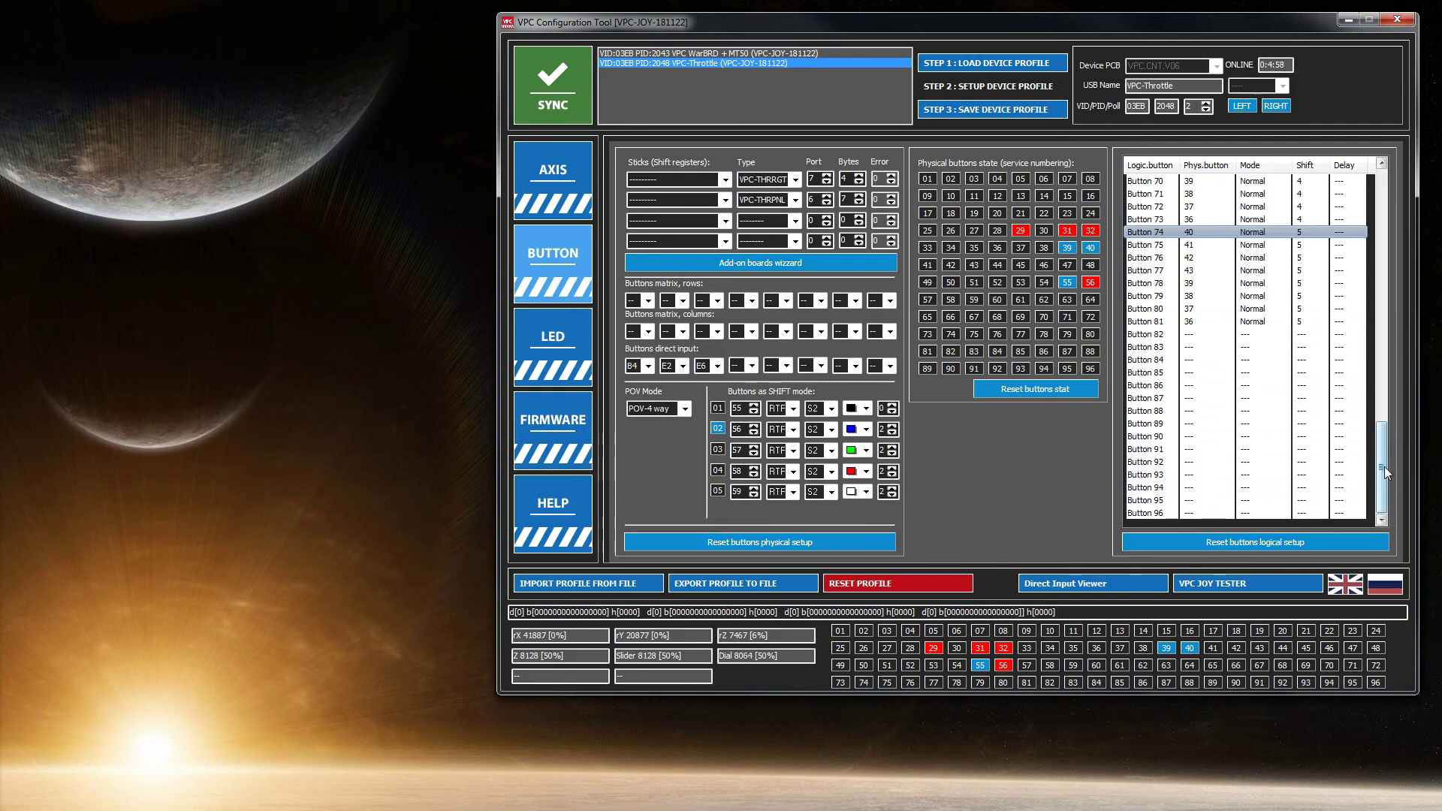
Scroll the Logic.button list back to the top and reset the recorded button press stats
left_click_drag(1386, 466, 1380, 215)
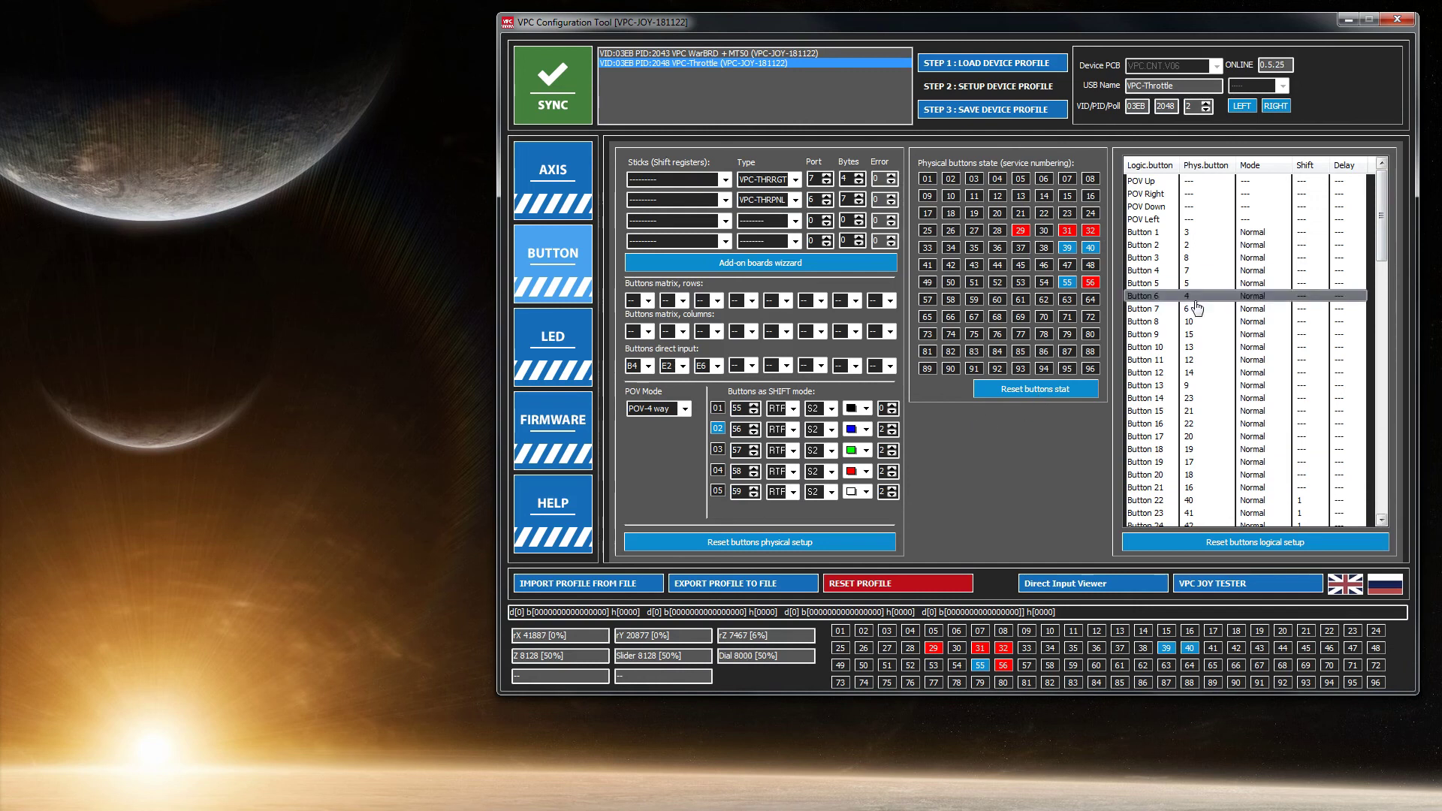
left_click(1061, 398)
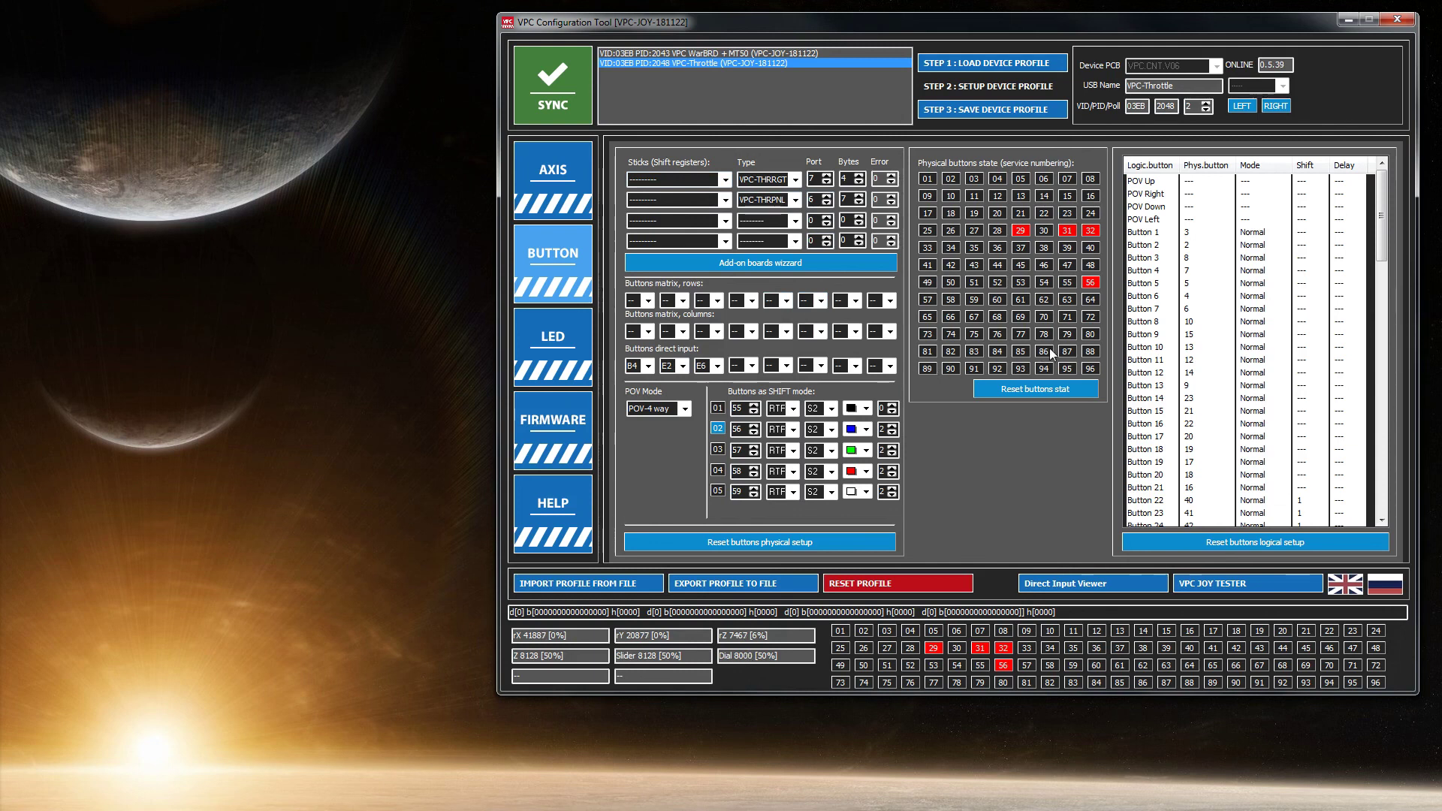
left_click(1221, 442)
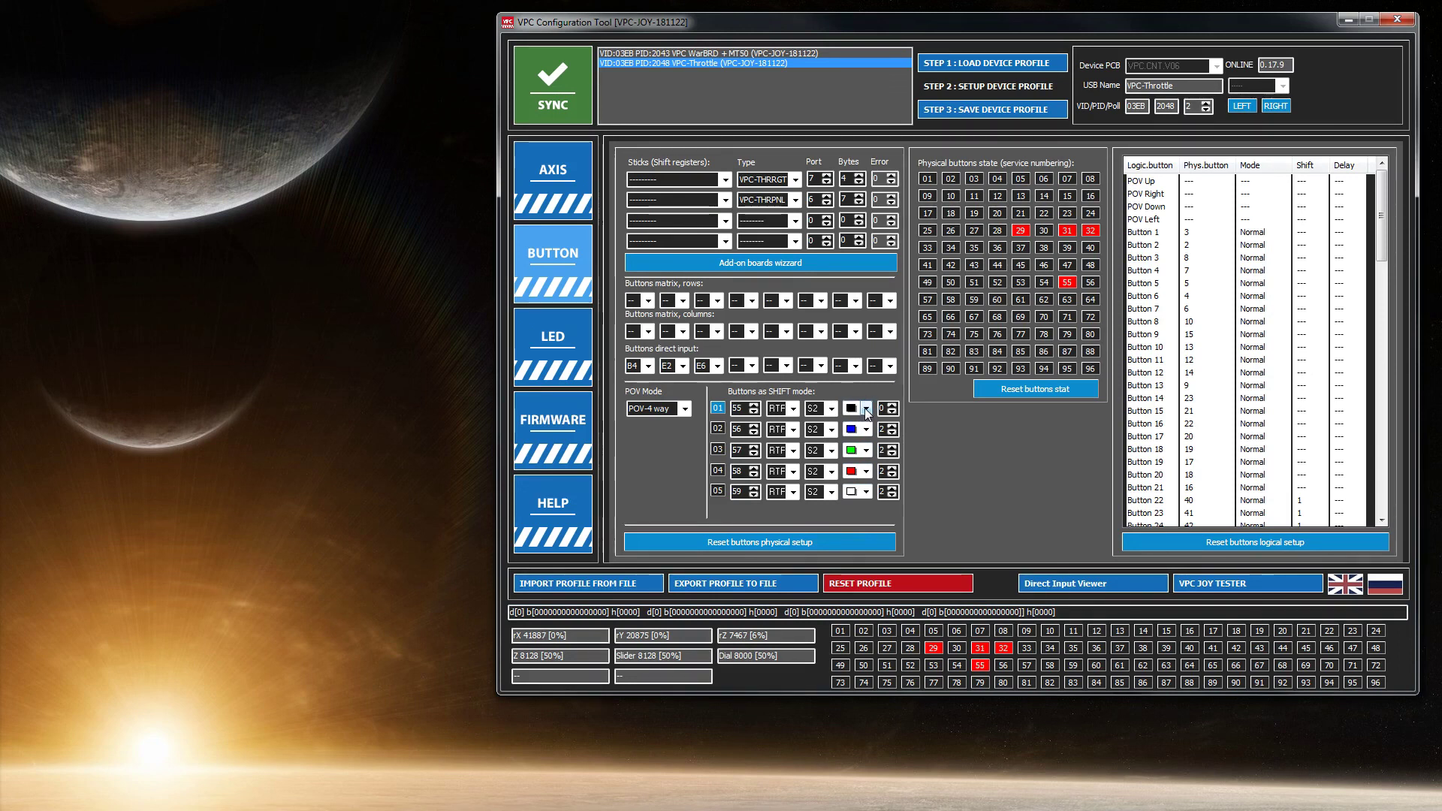
Pick magenta for SHIFT row 01's LED, adjust its spin box, and save the device profile
left_click(866, 411)
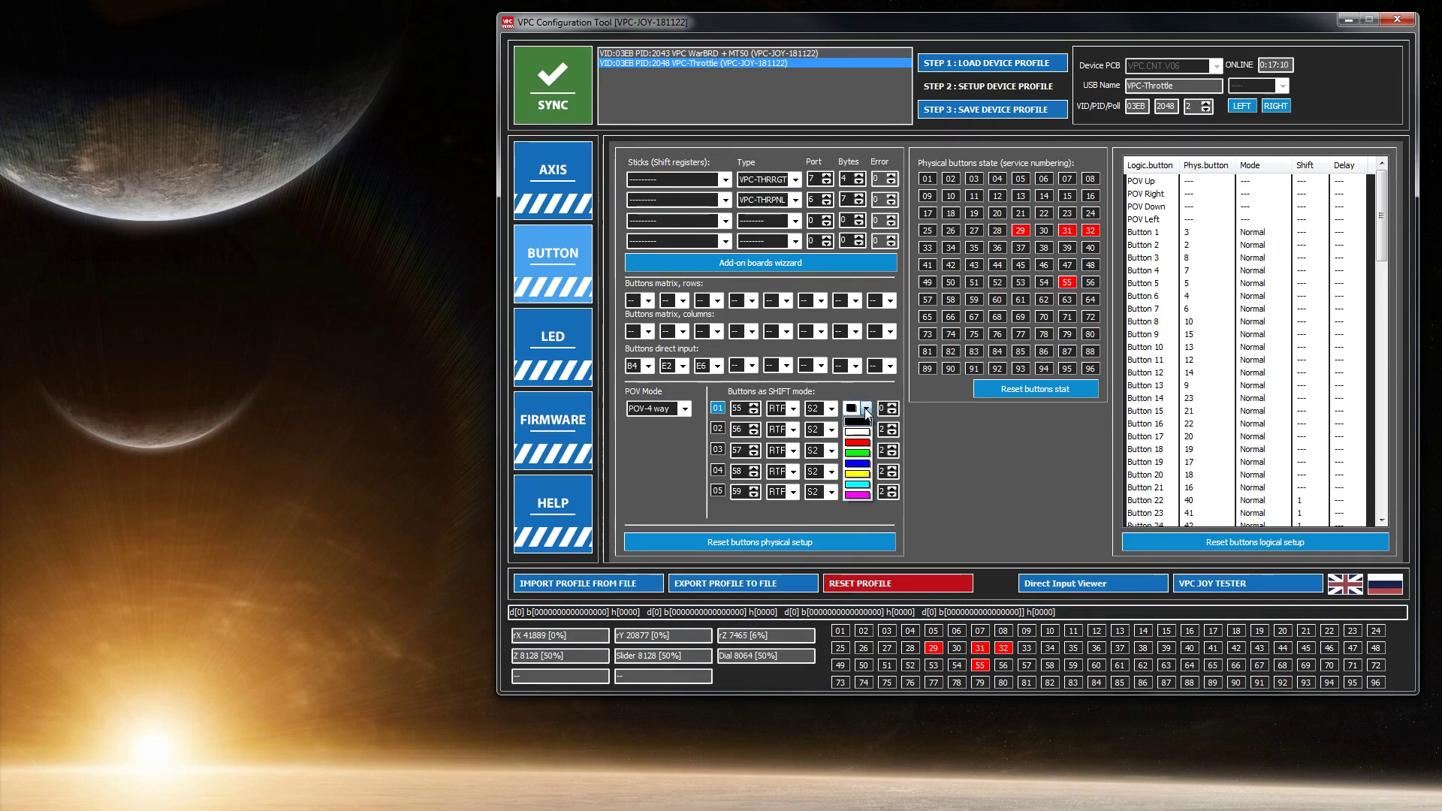
left_click(858, 496)
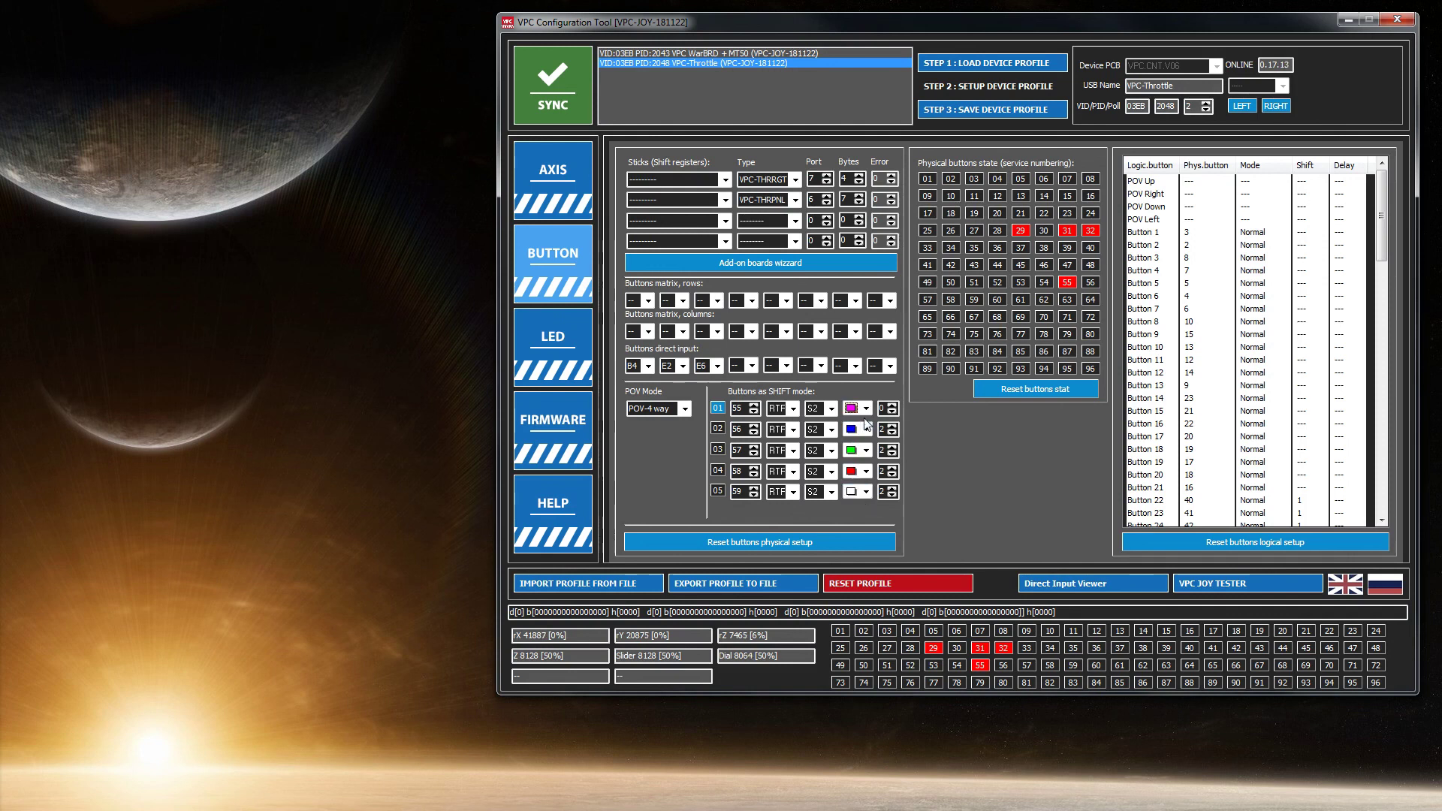
double_click(893, 405)
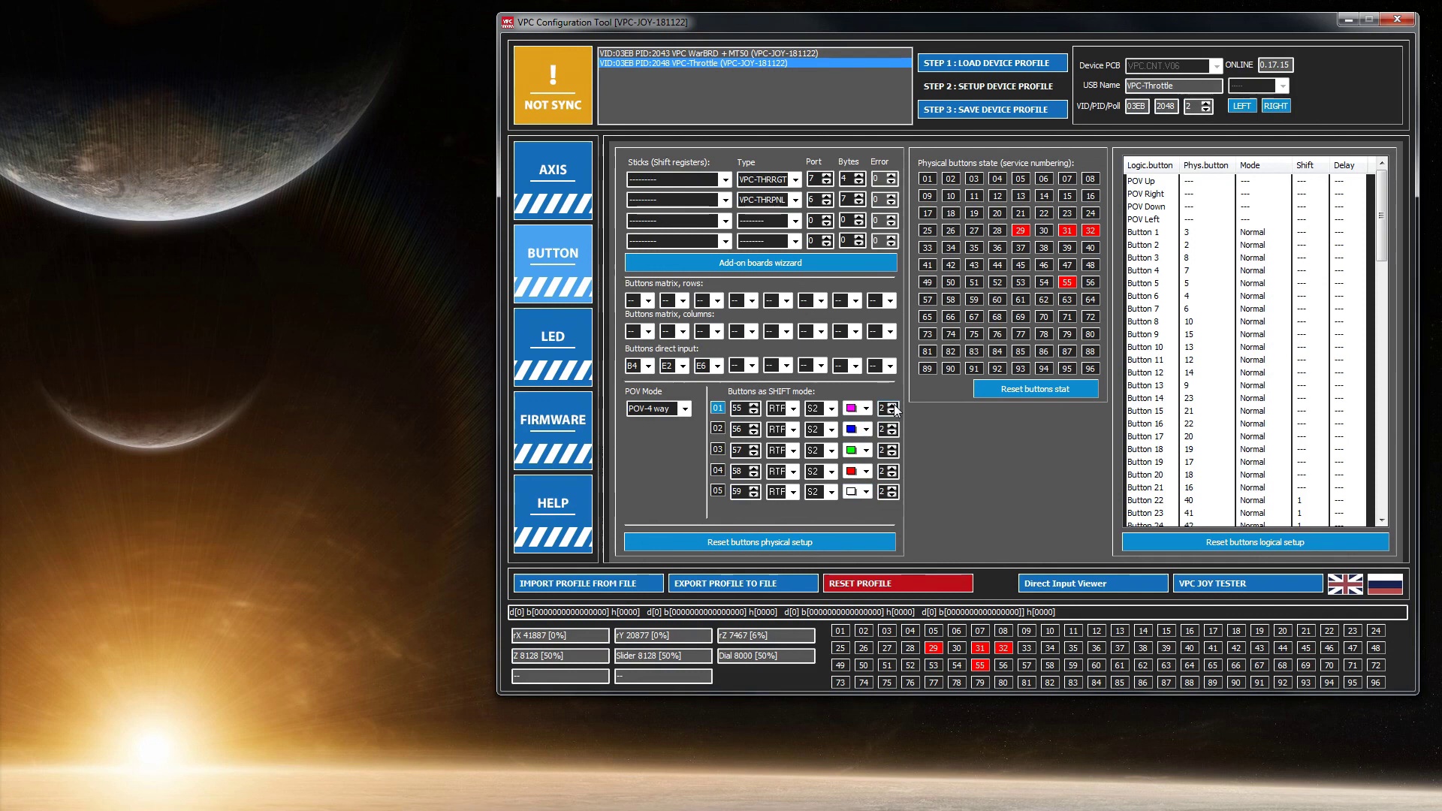
left_click(1012, 109)
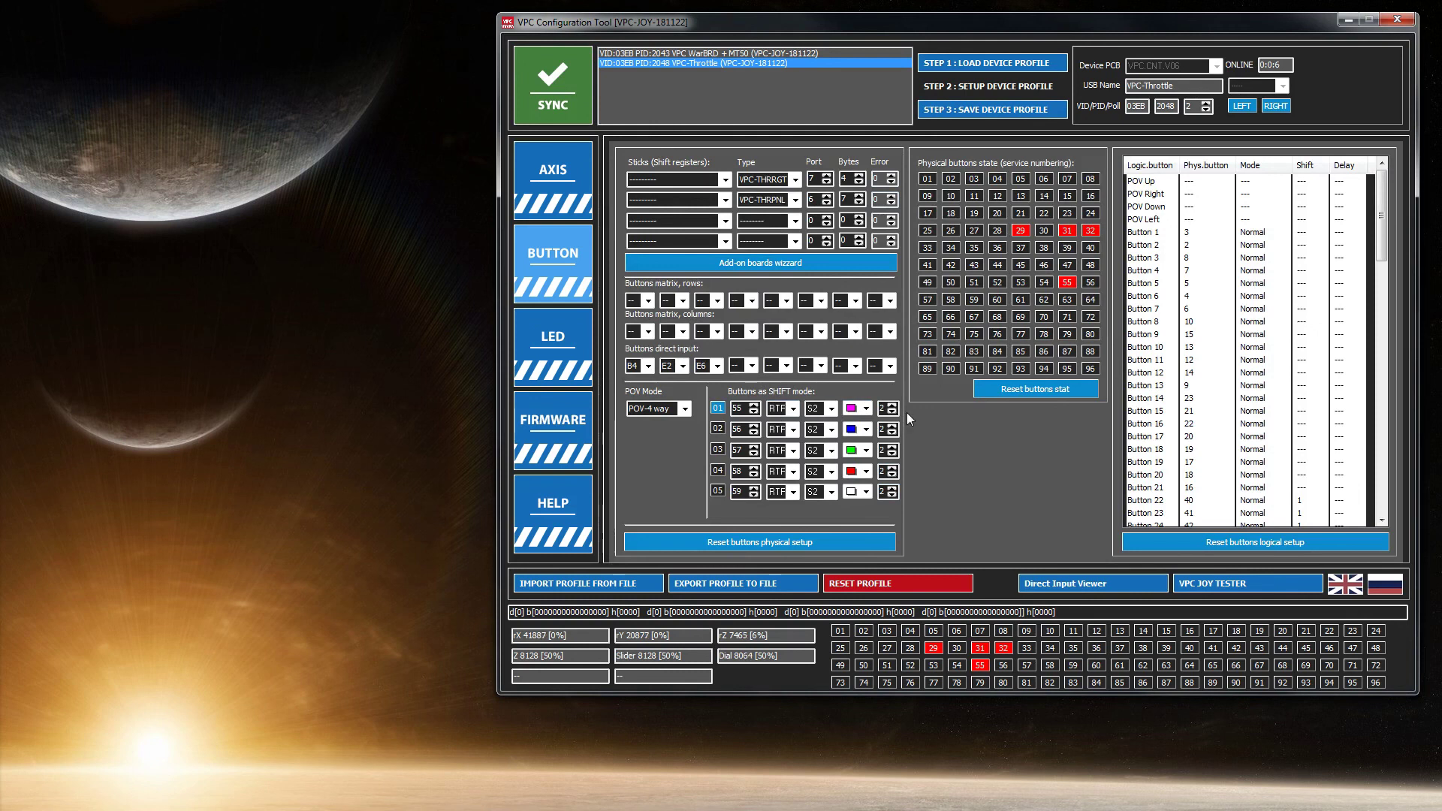
Change SHIFT row 01's LED colour back to black and save the profile to the throttle
left_click(866, 408)
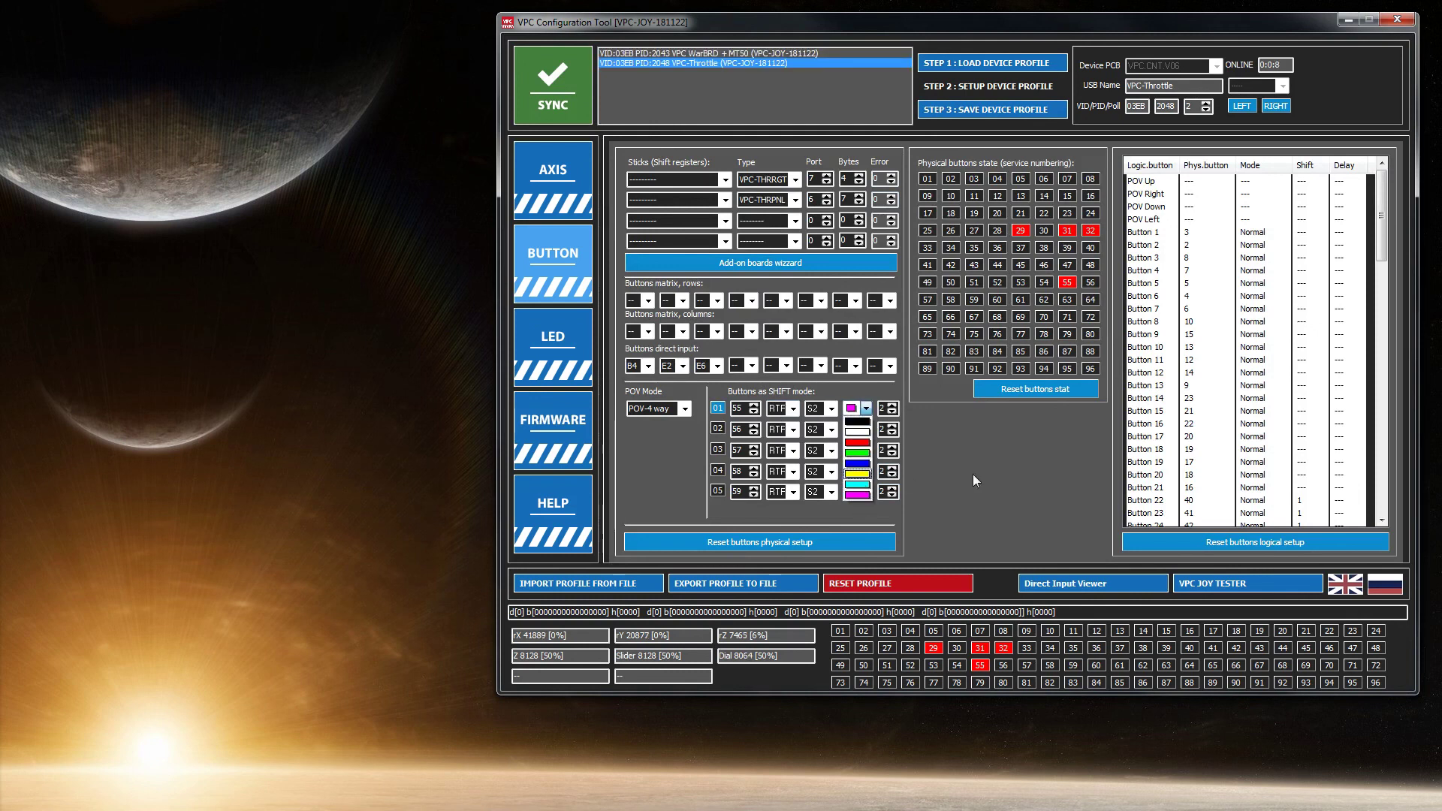
left_click(973, 439)
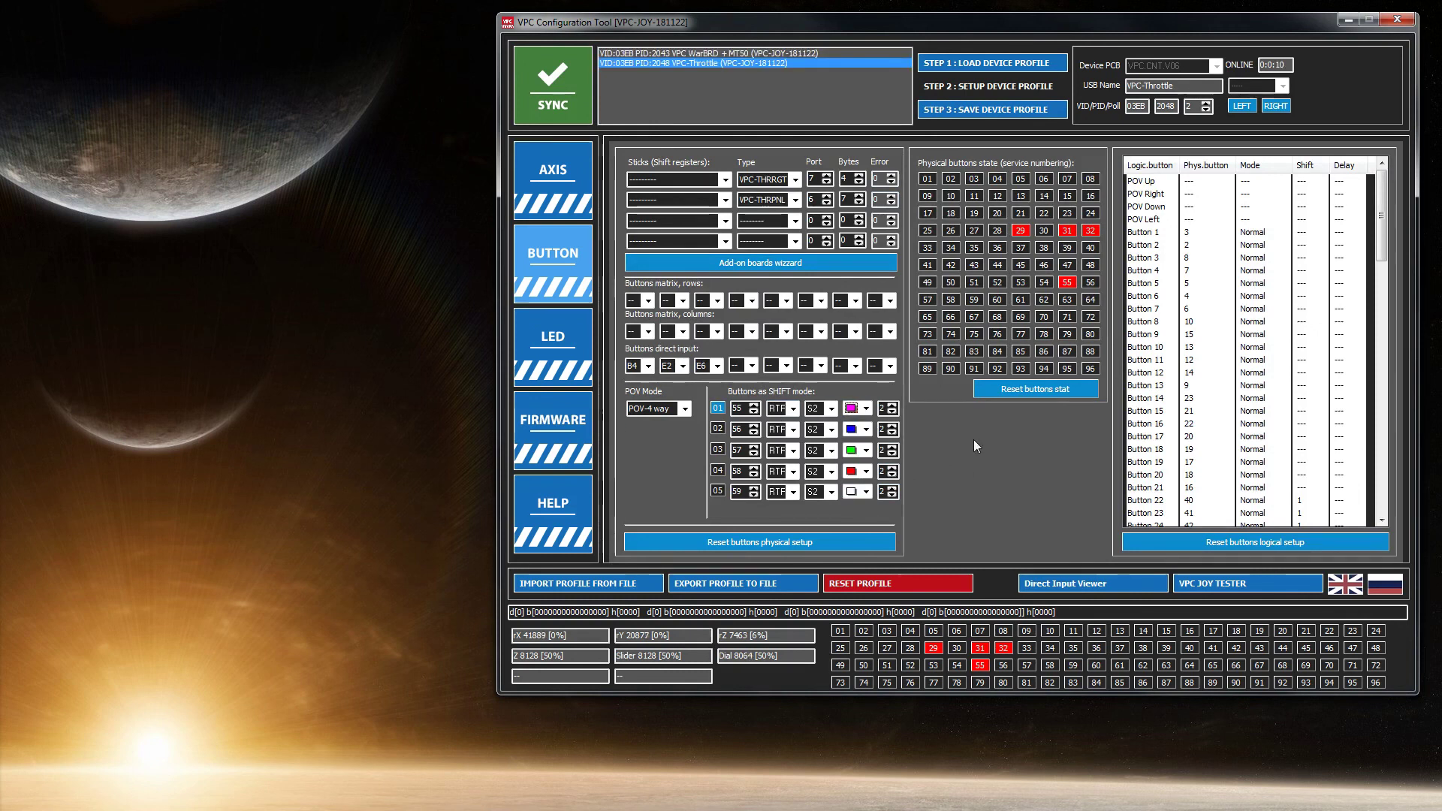
left_click(867, 410)
left_click(855, 421)
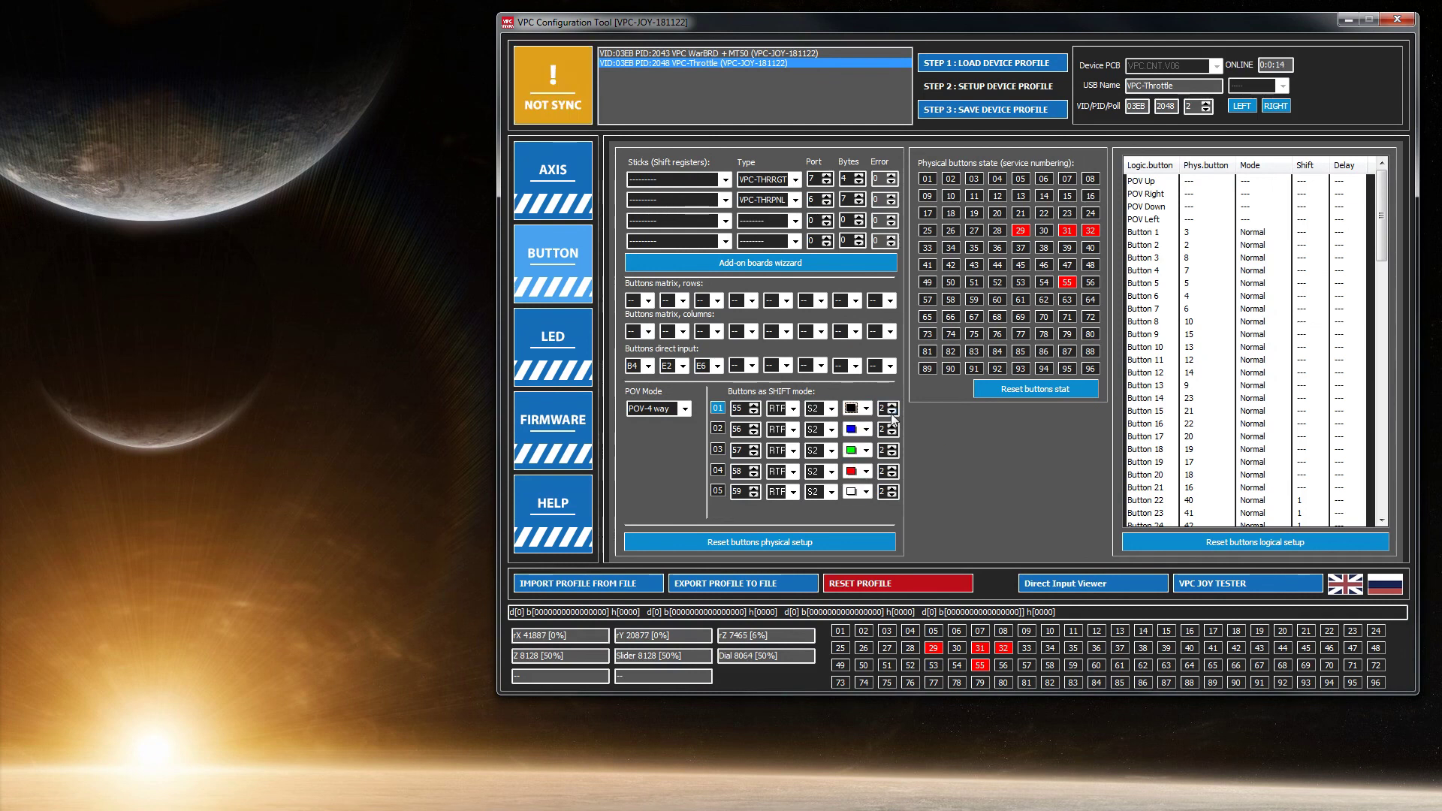
left_click(892, 412)
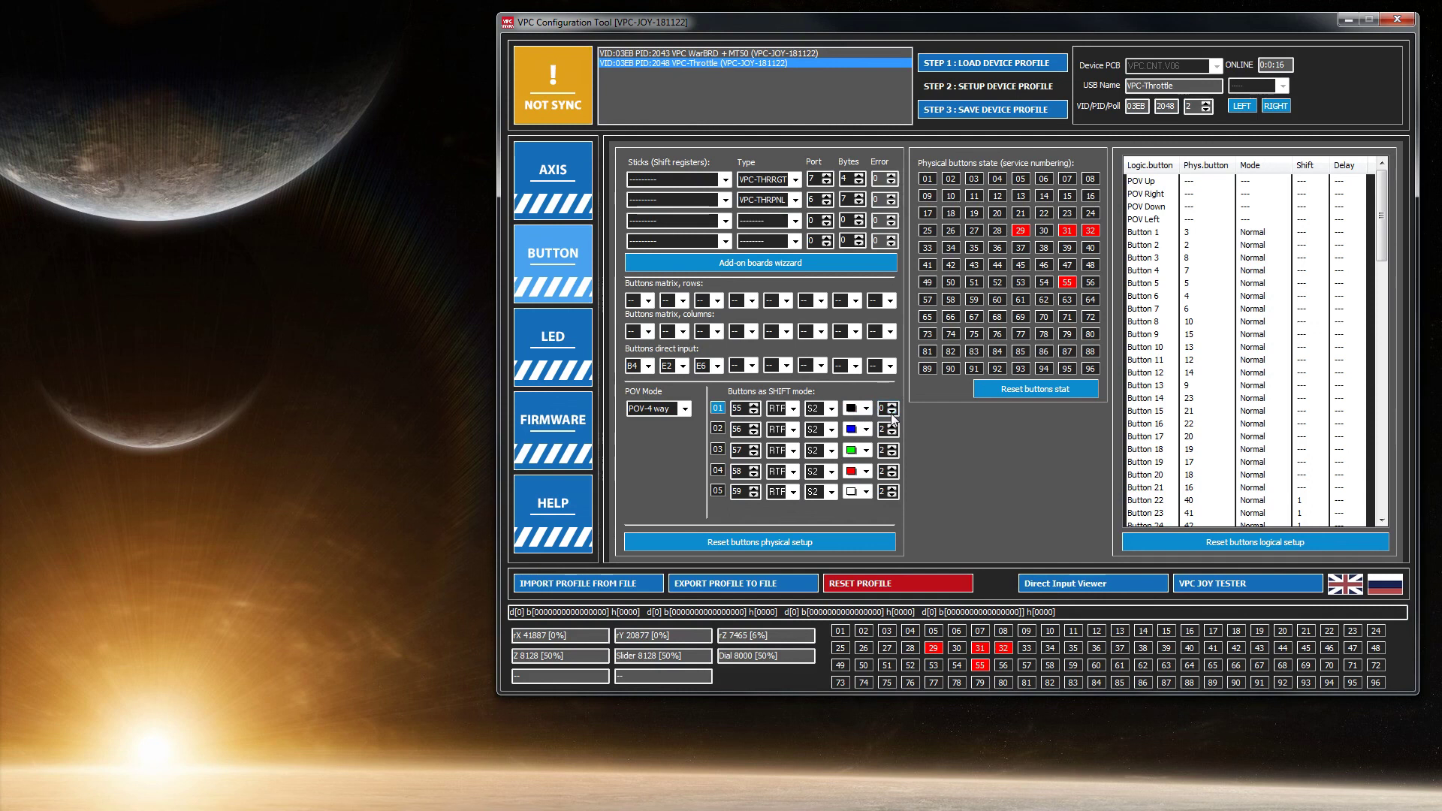
left_click(976, 119)
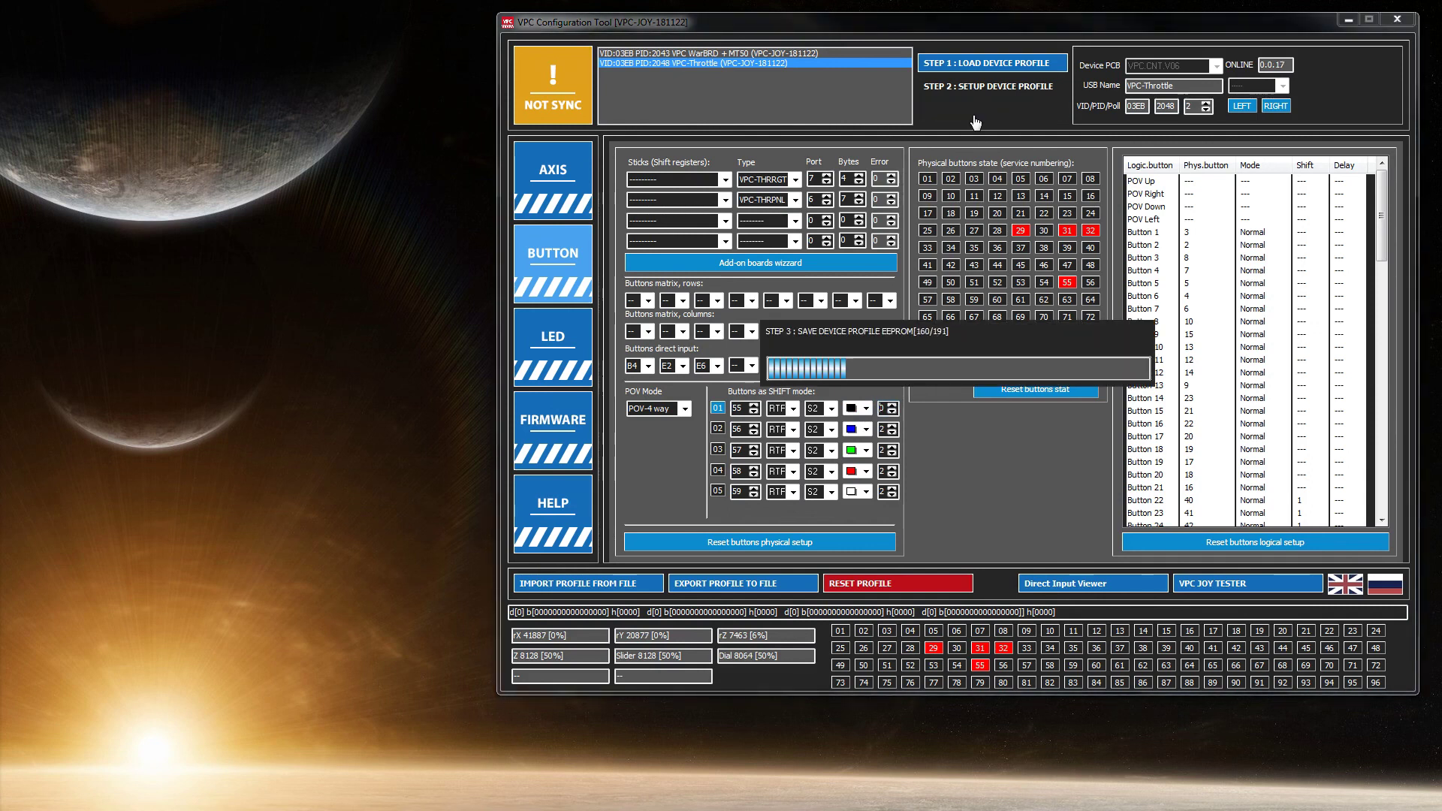